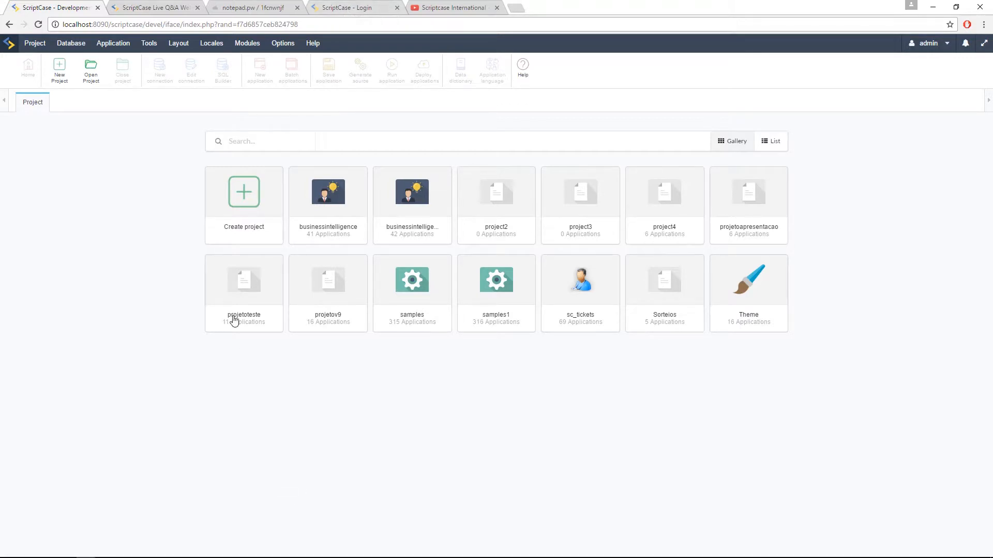
# - Start a new project from the Business Intelligence template and accept the project details, with the name businessintelligence2
pyautogui.click(242, 200)
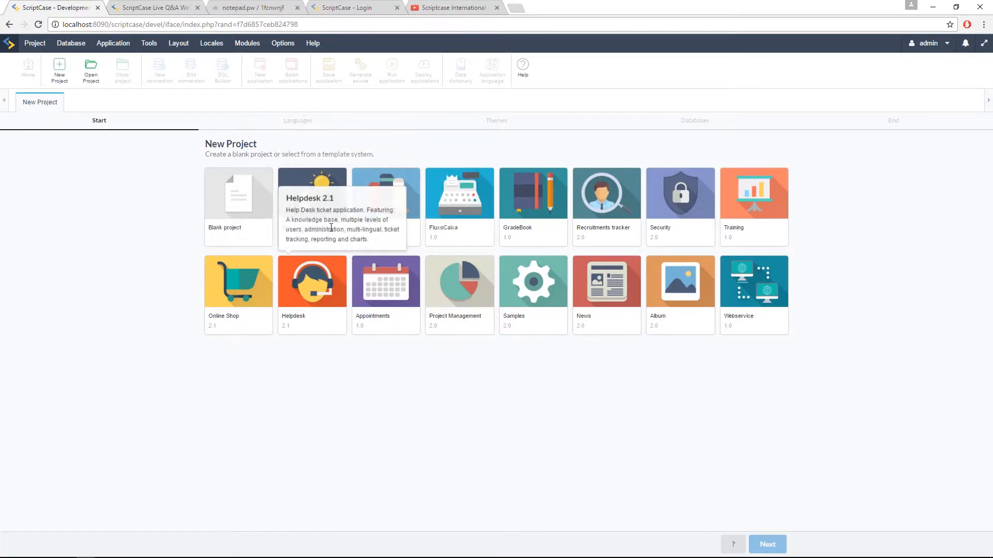
pyautogui.click(318, 198)
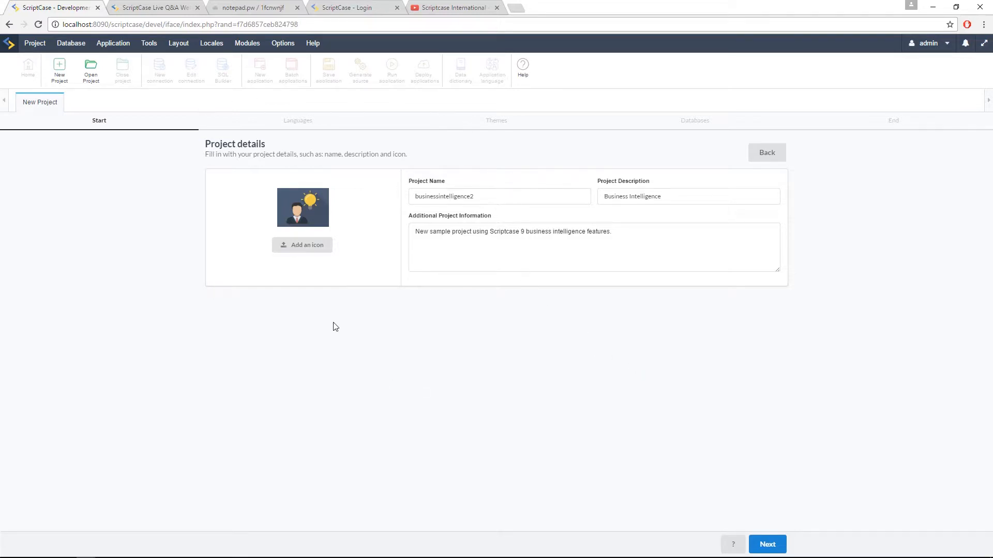
pyautogui.click(764, 551)
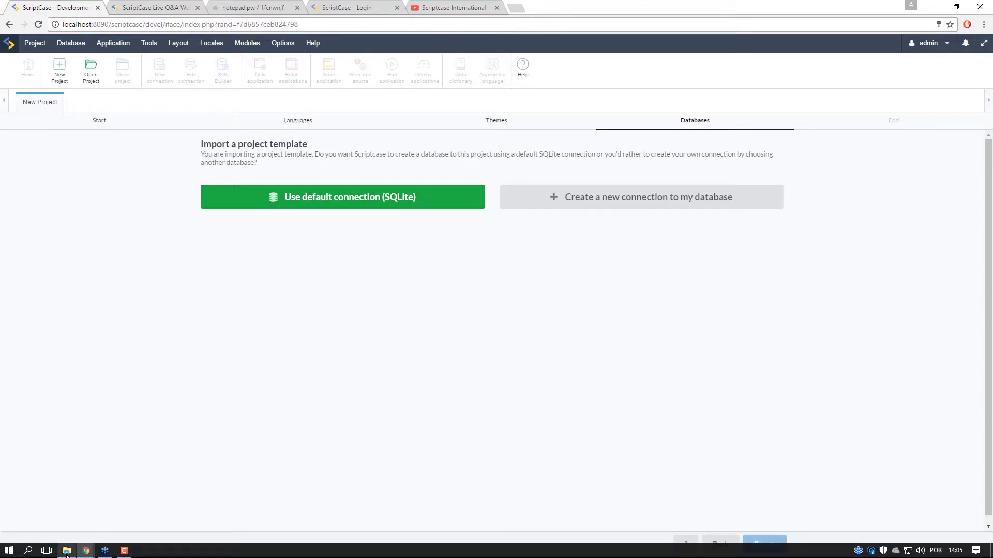
# - Switch to File Explorer and browse to C:\Program Files\NetMake\v9\wwwroot\scriptcase\devel\conf\scriptcase
pyautogui.click(66, 551)
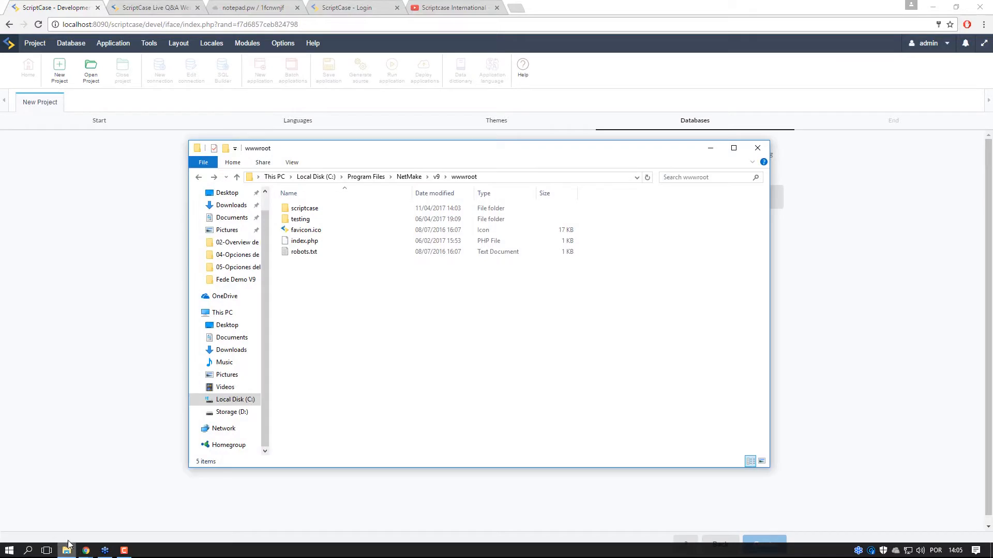
pyautogui.click(234, 400)
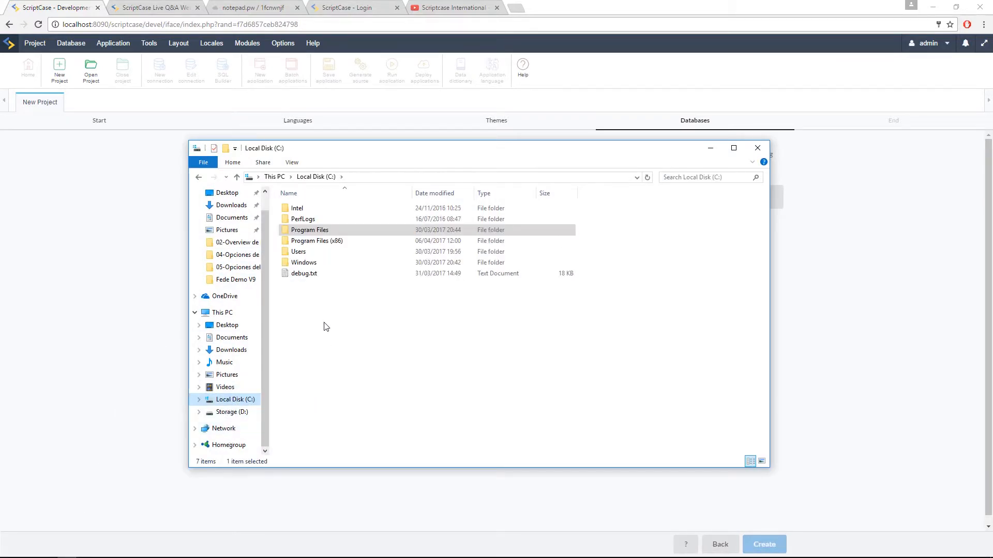
pyautogui.doubleClick(319, 233)
pyautogui.press('n')
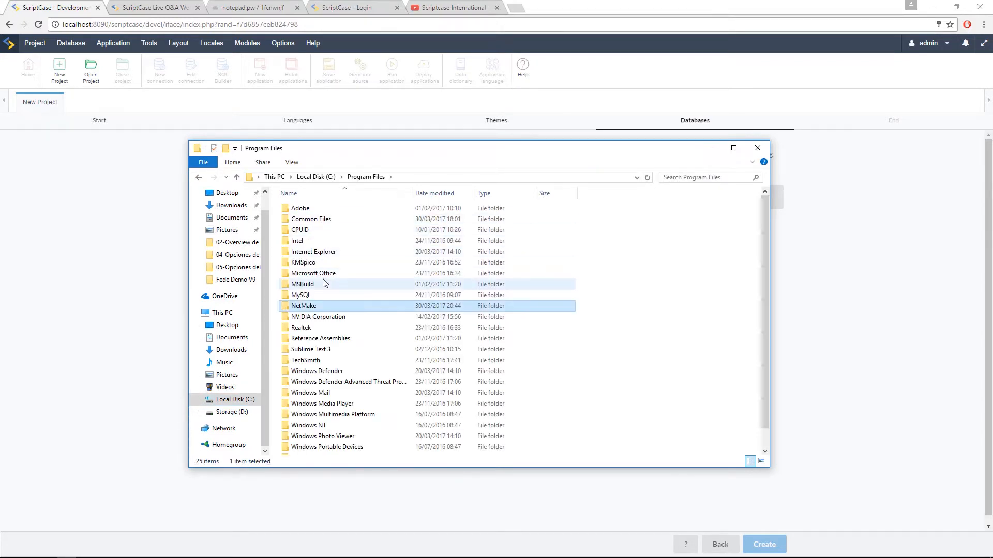
pyautogui.doubleClick(319, 309)
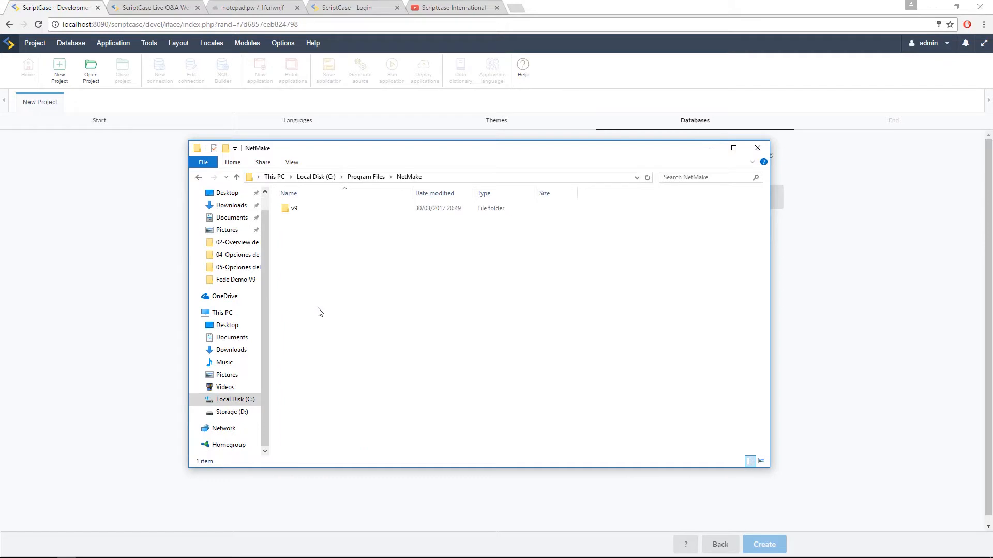
pyautogui.doubleClick(307, 211)
pyautogui.doubleClick(310, 221)
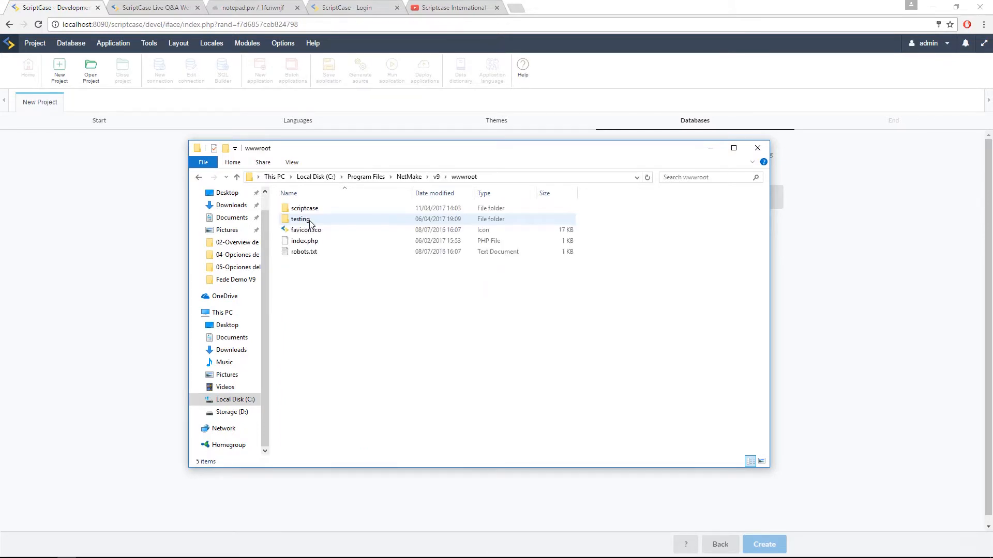
pyautogui.doubleClick(306, 208)
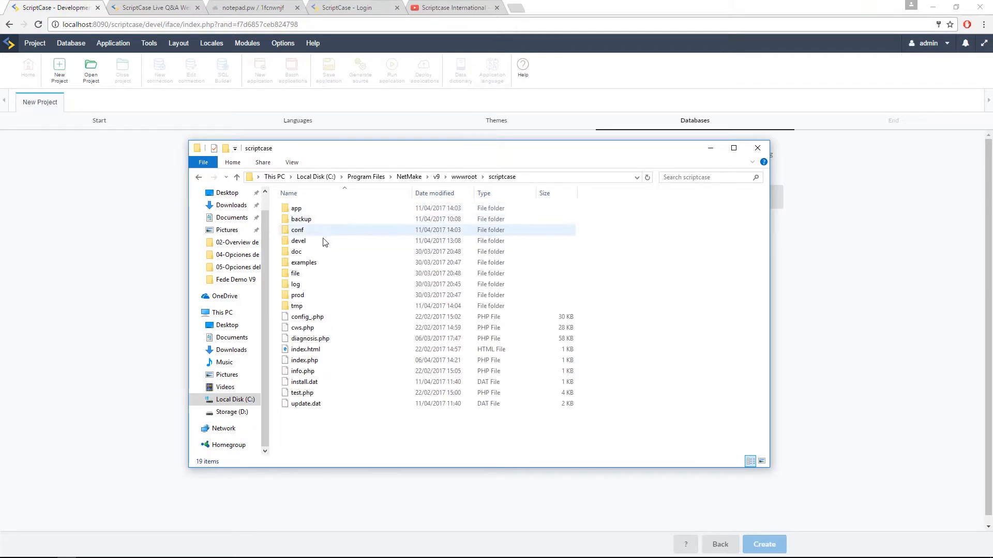
pyautogui.doubleClick(298, 241)
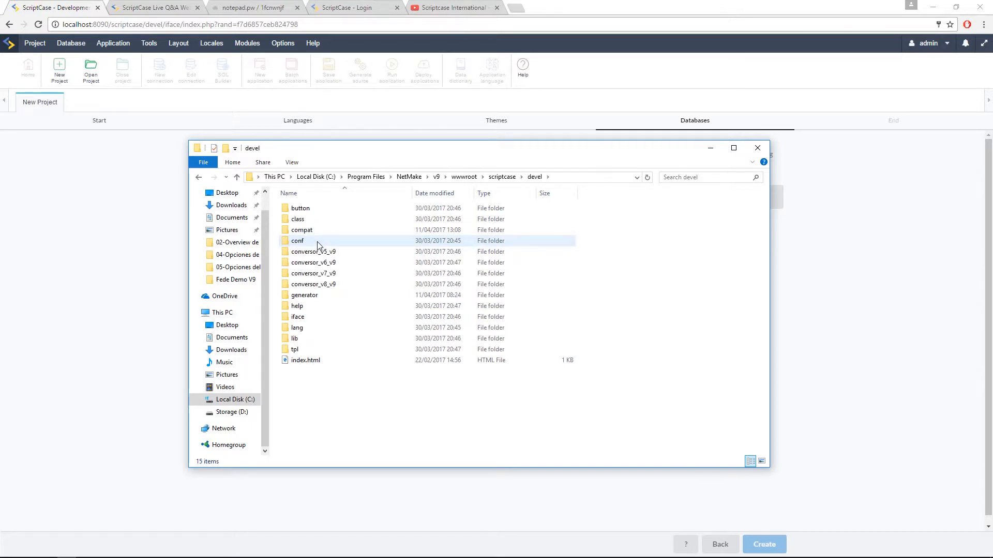
pyautogui.doubleClick(317, 241)
pyautogui.doubleClick(311, 263)
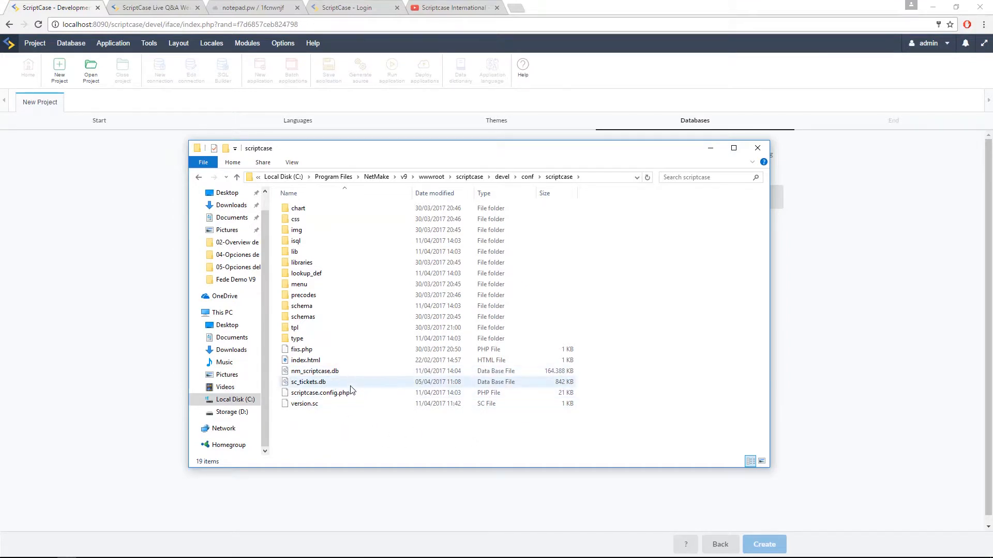
# - Examine the database files sc_tickets.db and nm_scriptcase.db and the full folder path, then return to the project wizard
pyautogui.click(323, 383)
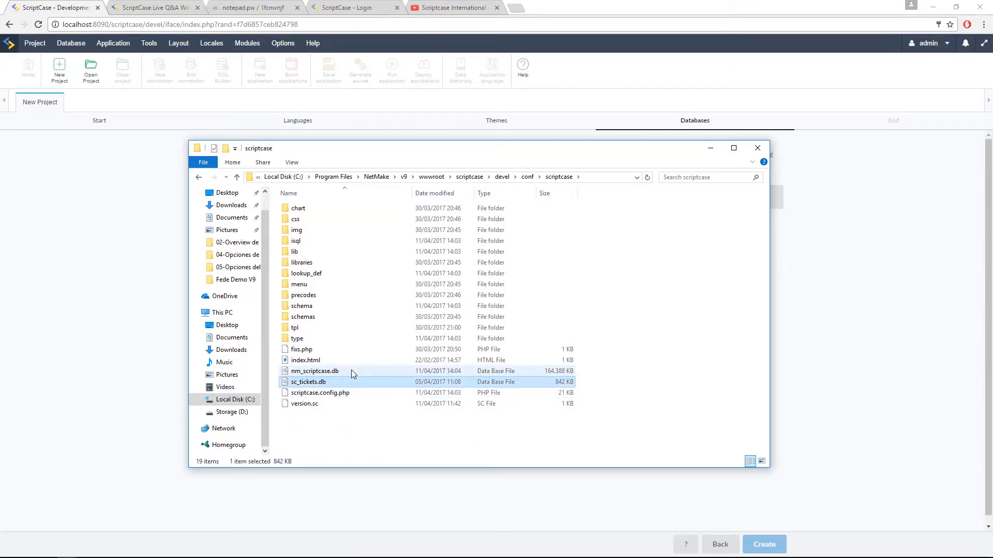
pyautogui.click(351, 371)
pyautogui.click(324, 382)
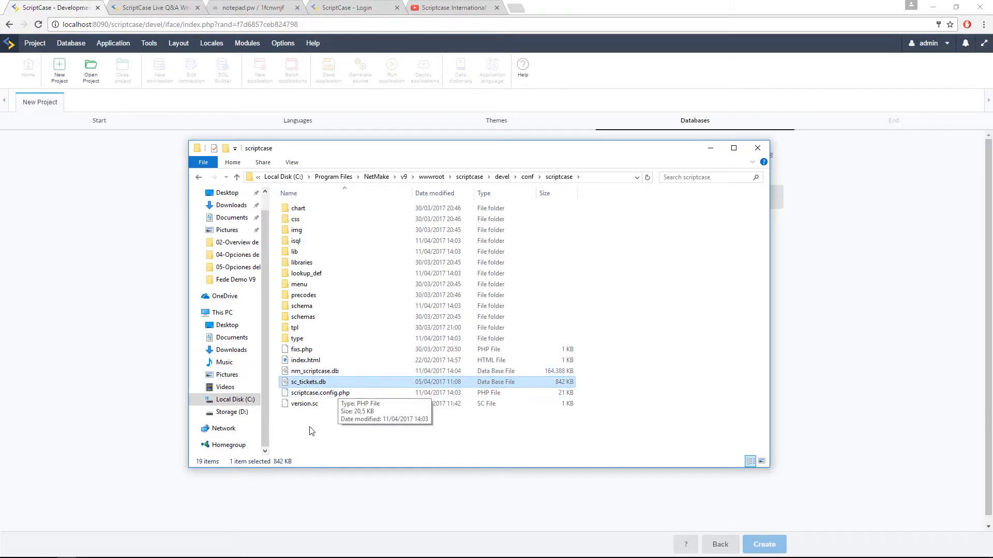
pyautogui.click(132, 242)
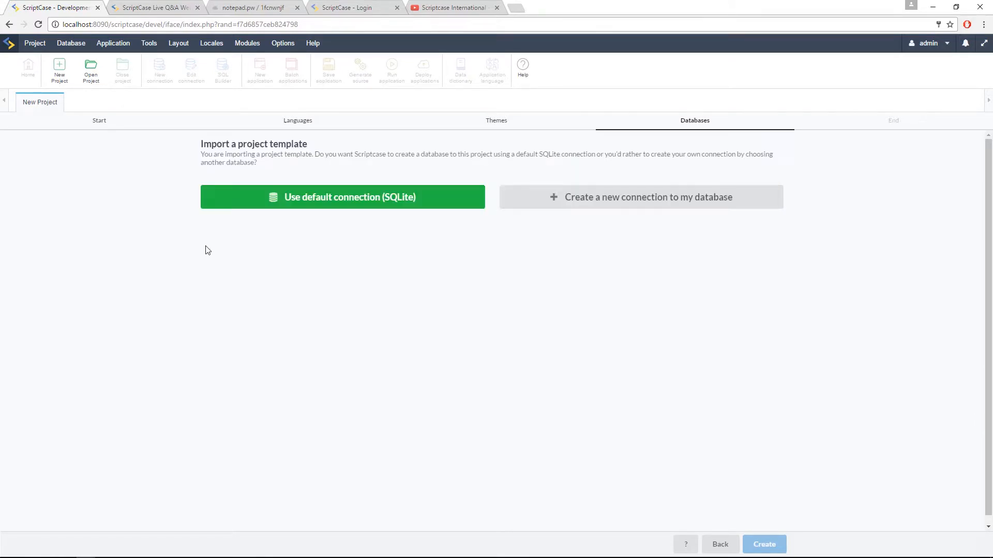
pyautogui.hotkey('alt', 'Tab')
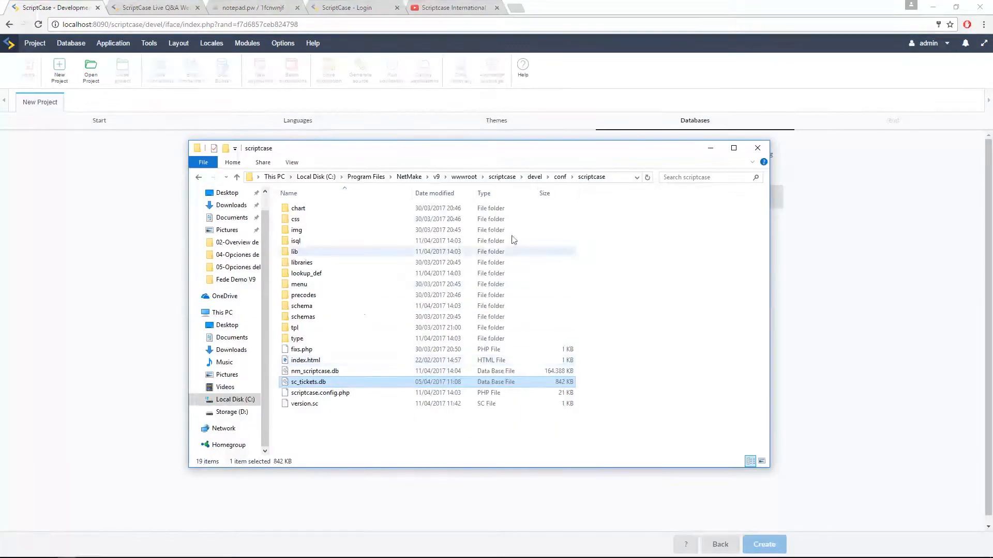
pyautogui.click(613, 178)
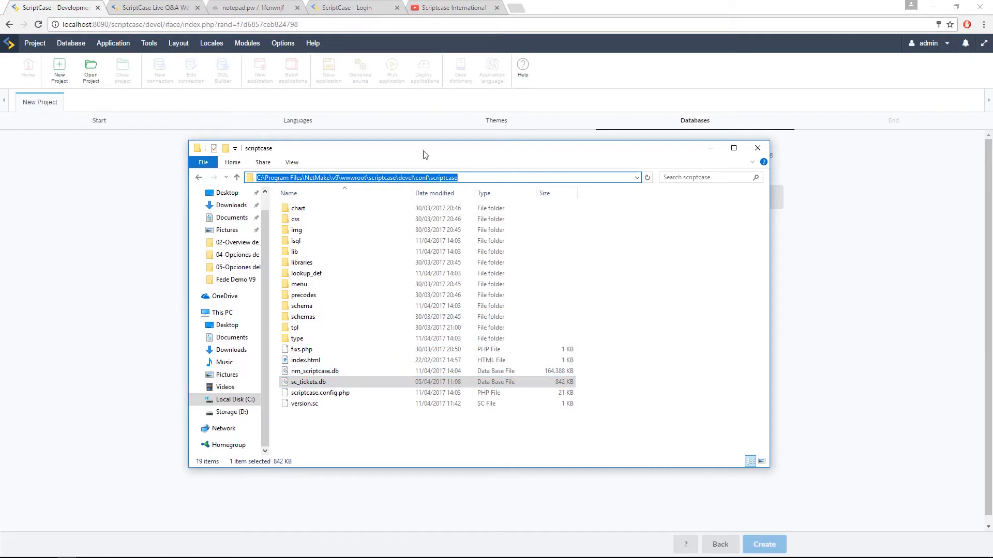
pyautogui.click(710, 150)
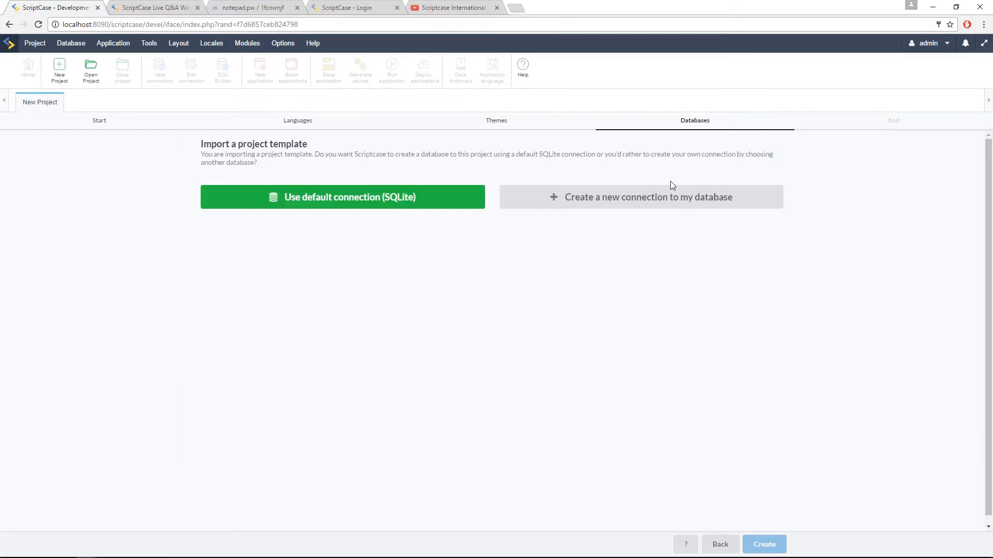
# - Choose a new MySQL connection for the project, enter the root account's password and list the available databases
pyautogui.click(613, 206)
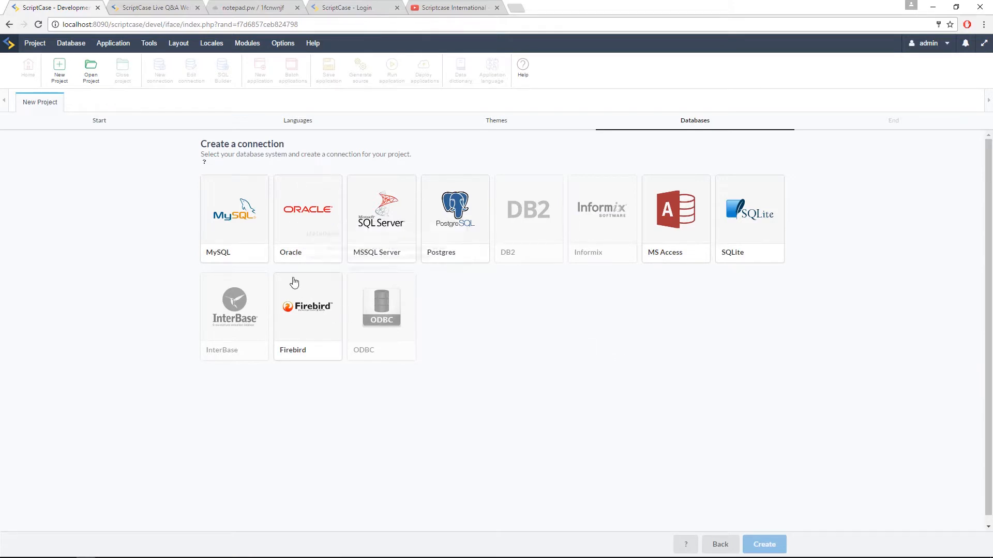
pyautogui.click(251, 238)
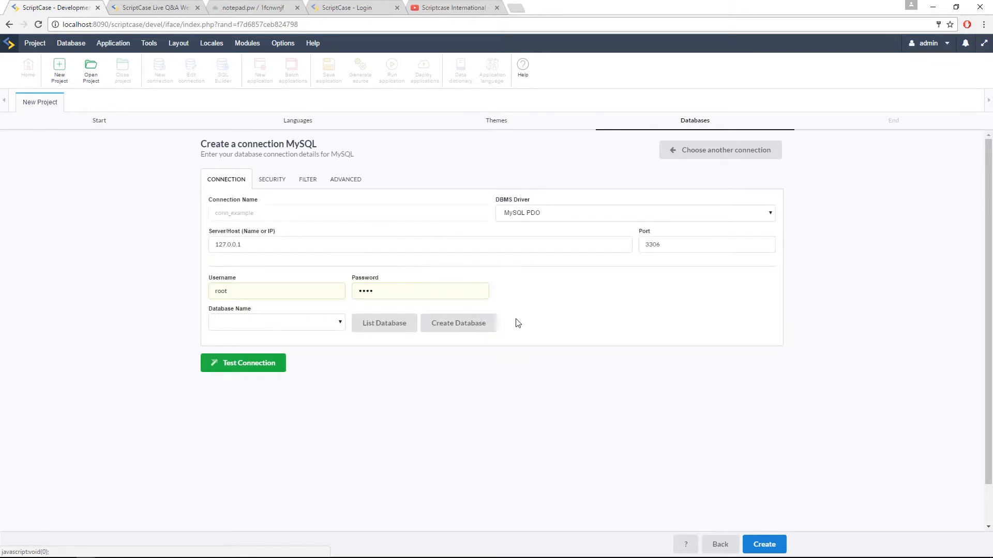
pyautogui.moveTo(415, 291); pyautogui.dragTo(302, 291)
pyautogui.write('••')
pyautogui.click(367, 326)
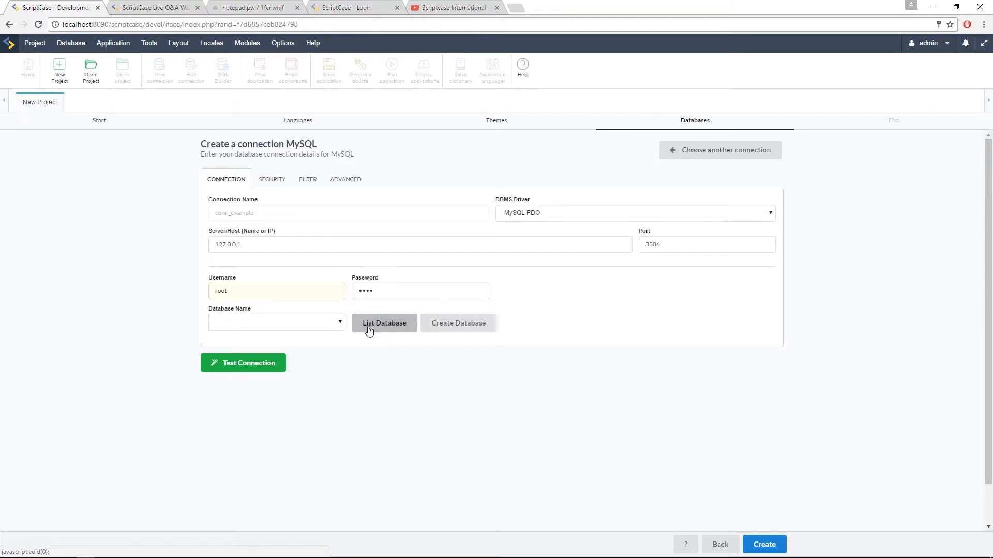
pyautogui.click(309, 324)
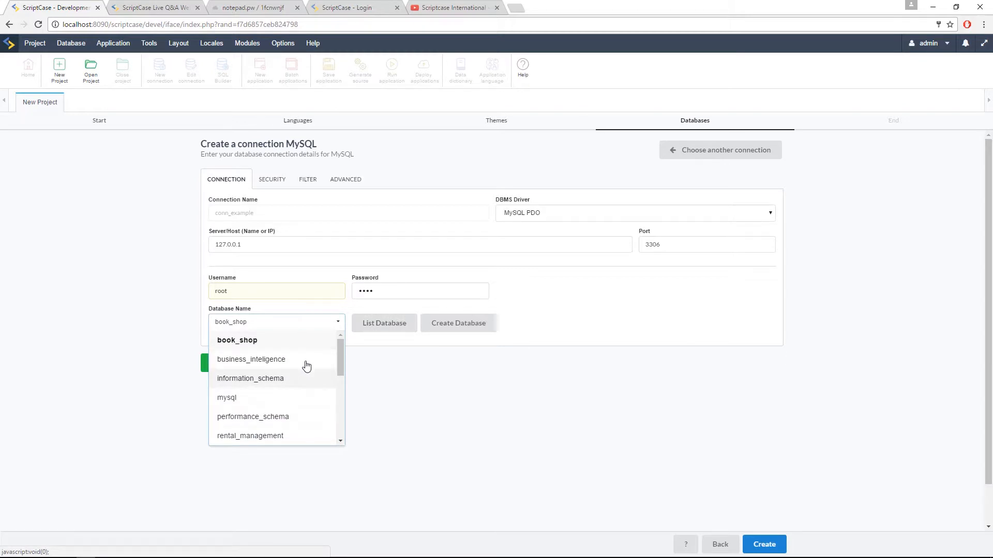
pyautogui.click(467, 402)
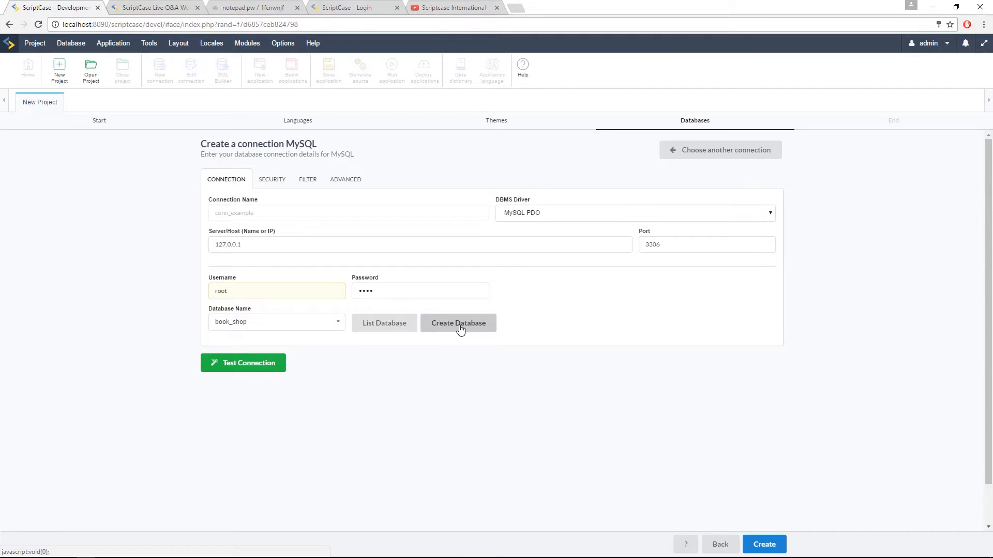
# - Create a database named sample_BI_EN and select it as the connection's database
pyautogui.click(460, 325)
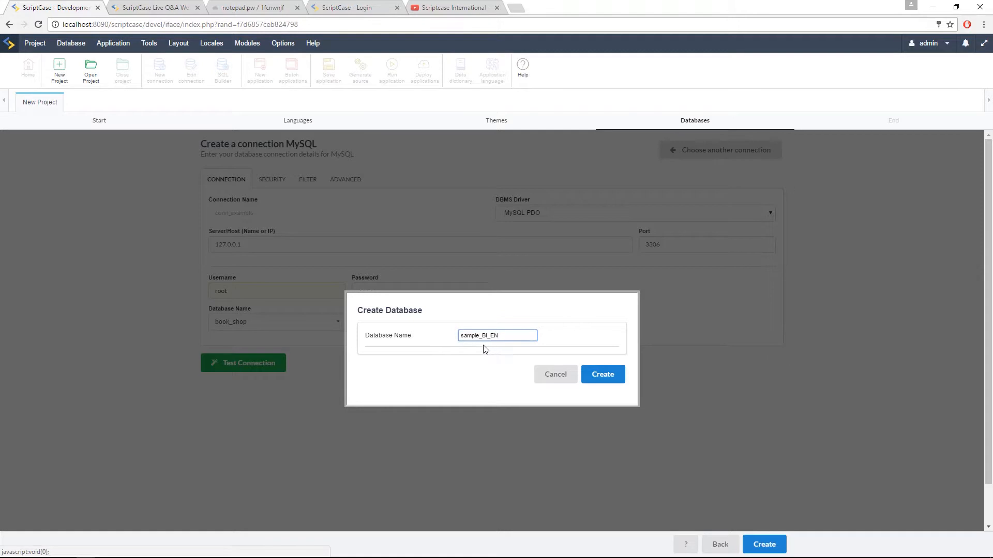
pyautogui.click(617, 376)
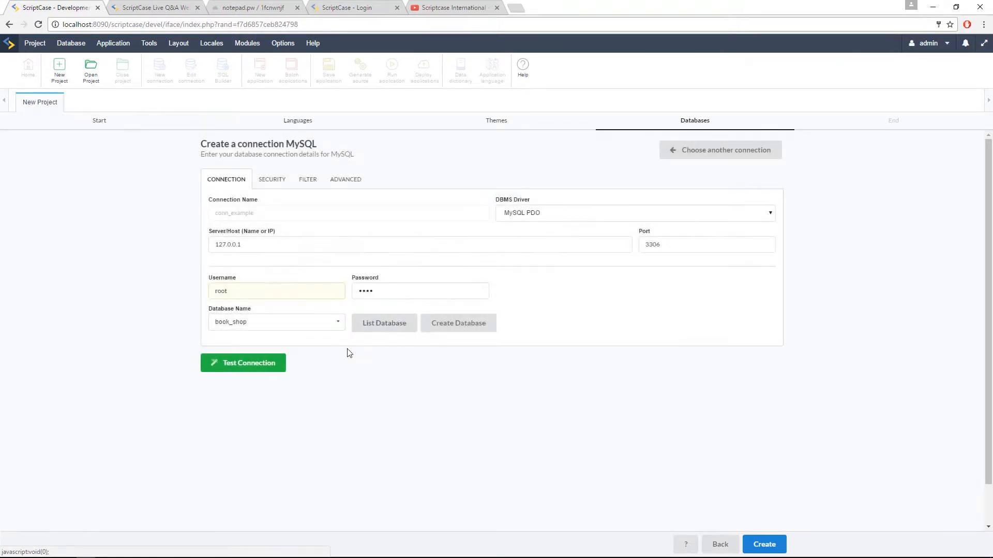
pyautogui.click(304, 323)
pyautogui.scroll(-4, 305, 372)
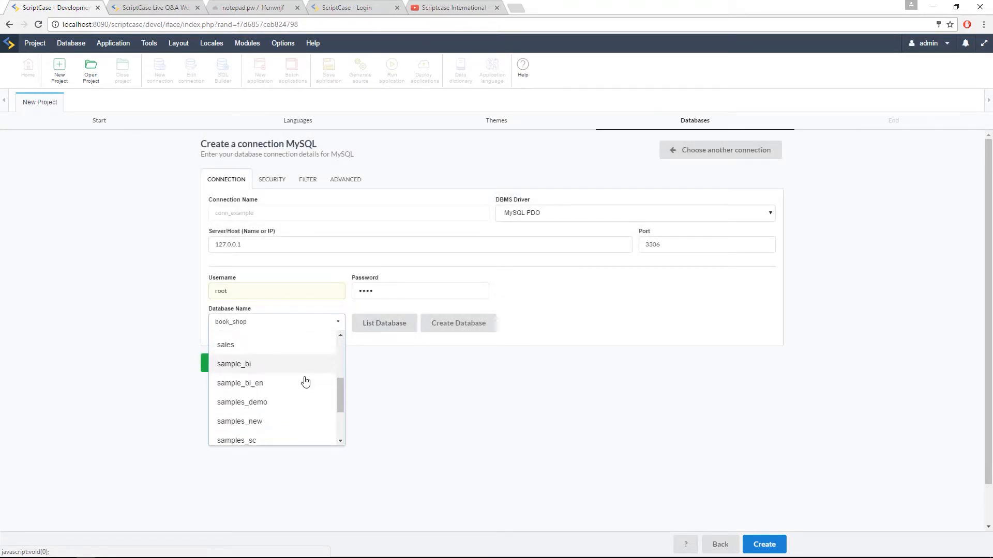
pyautogui.scroll(1, 282, 388)
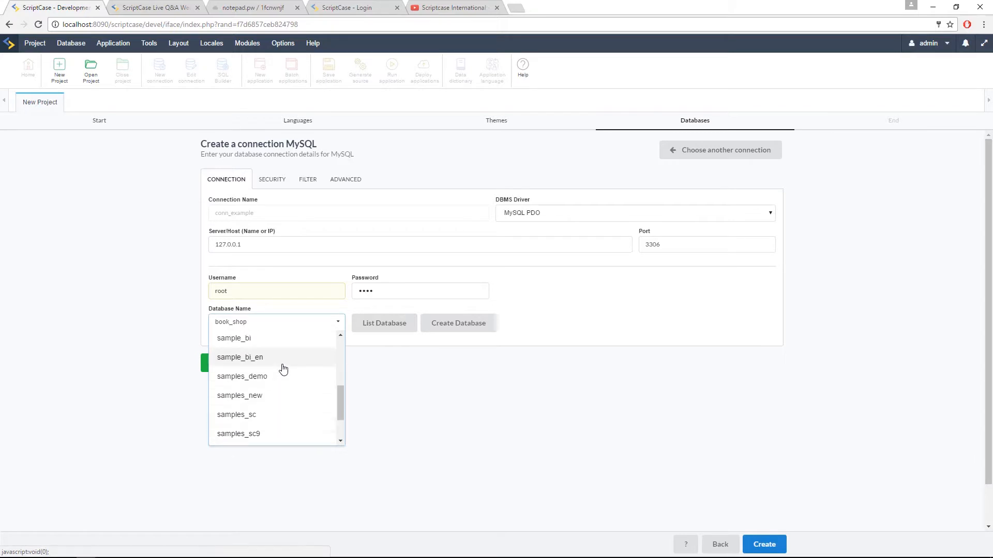
pyautogui.click(281, 360)
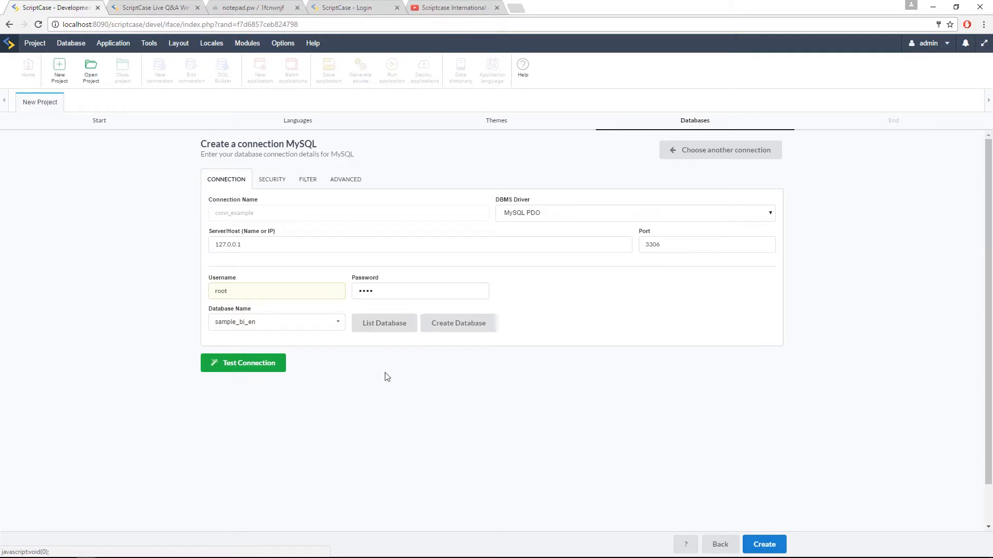
# - Create the project, generate the source code of its applications and run it
pyautogui.click(769, 544)
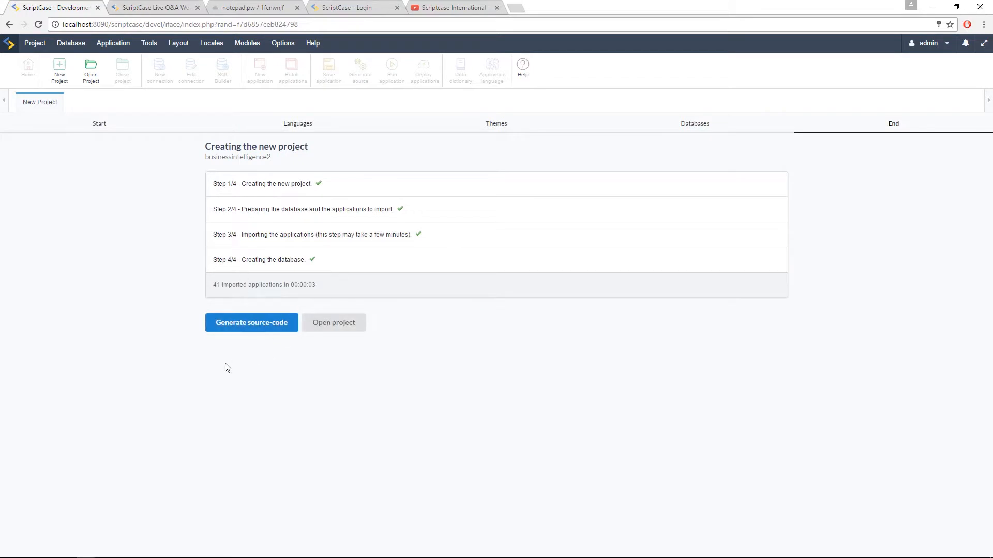
pyautogui.click(237, 328)
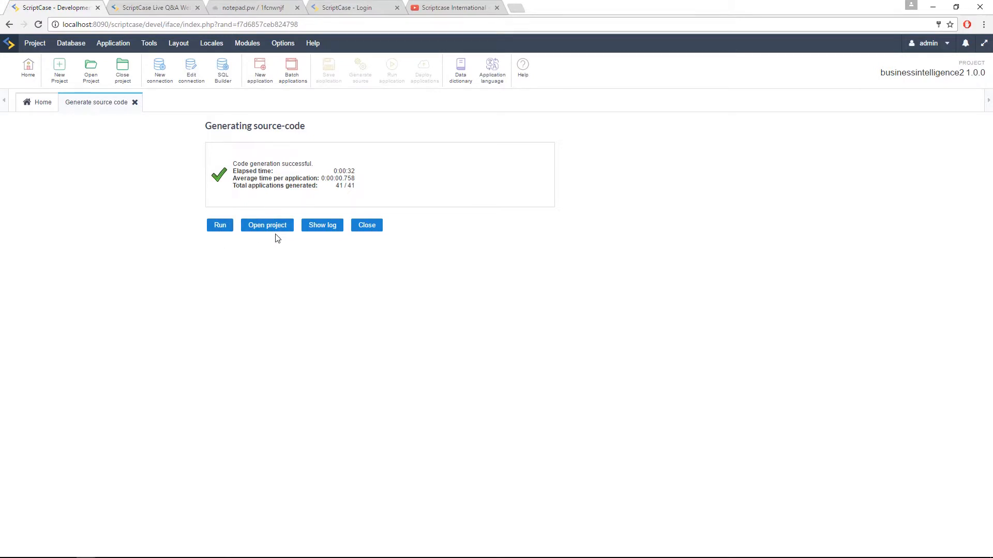
pyautogui.click(220, 230)
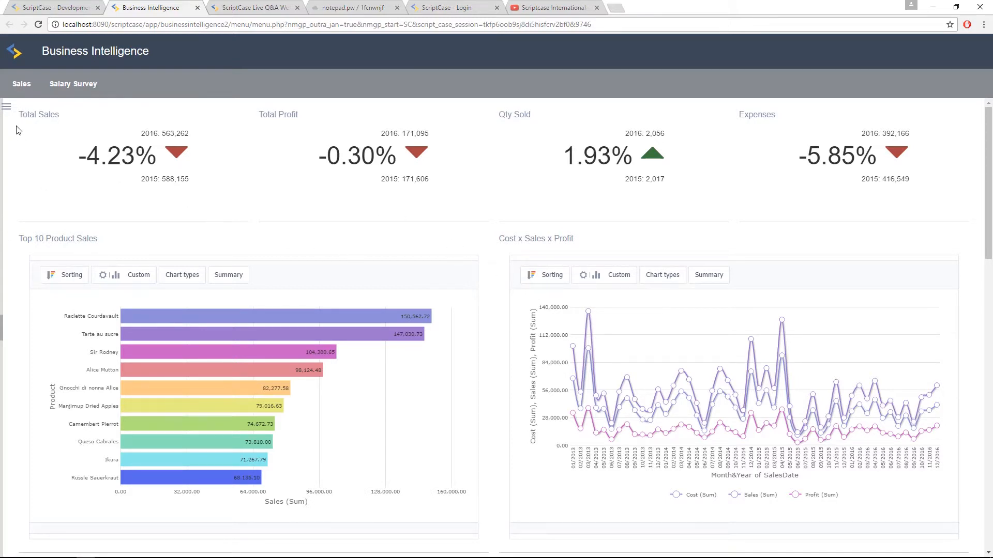
# - View the Cost x Sales x Profit and Sales % by Category charts and the Bottom 10 Products by Profit and Best Sales Week All Time pivot tables
pyautogui.click(7, 106)
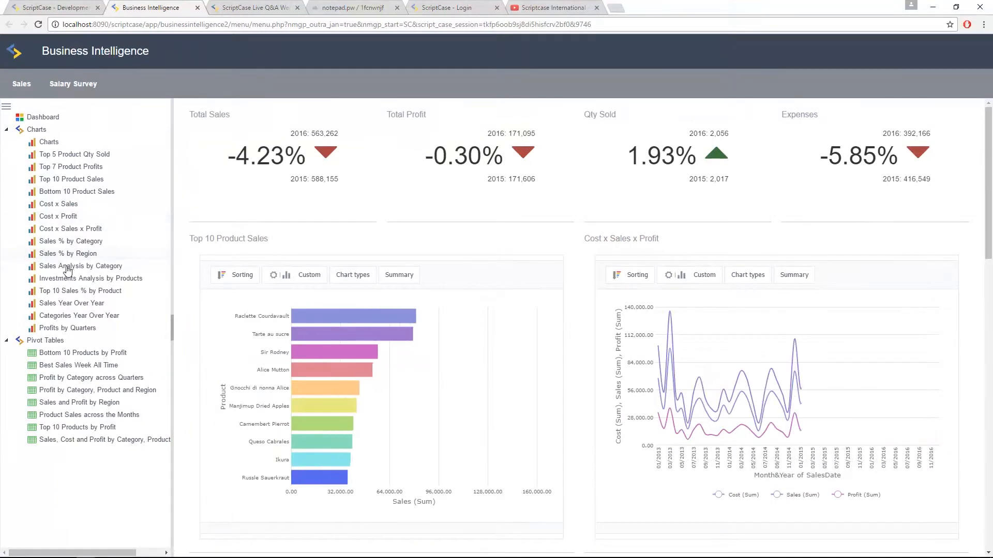
pyautogui.click(67, 228)
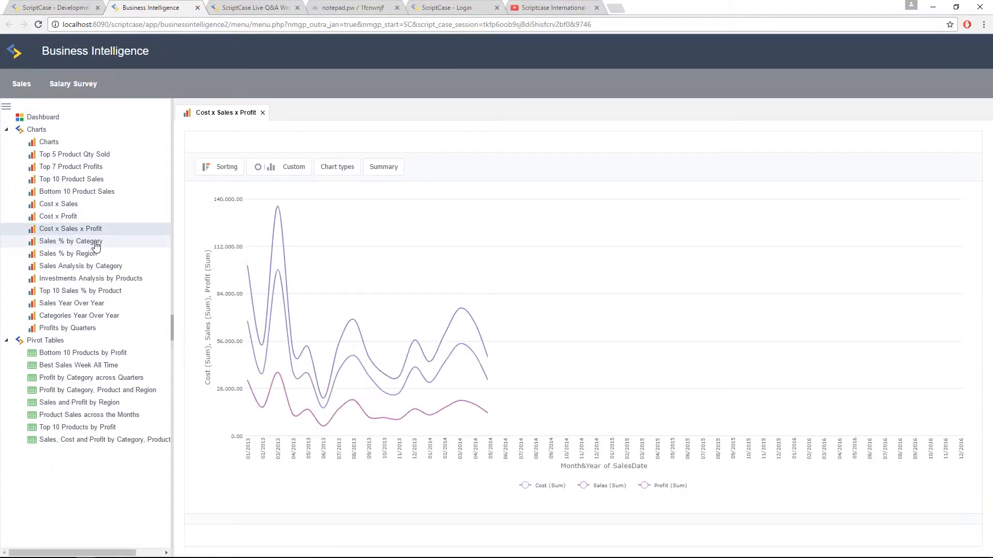
pyautogui.click(95, 242)
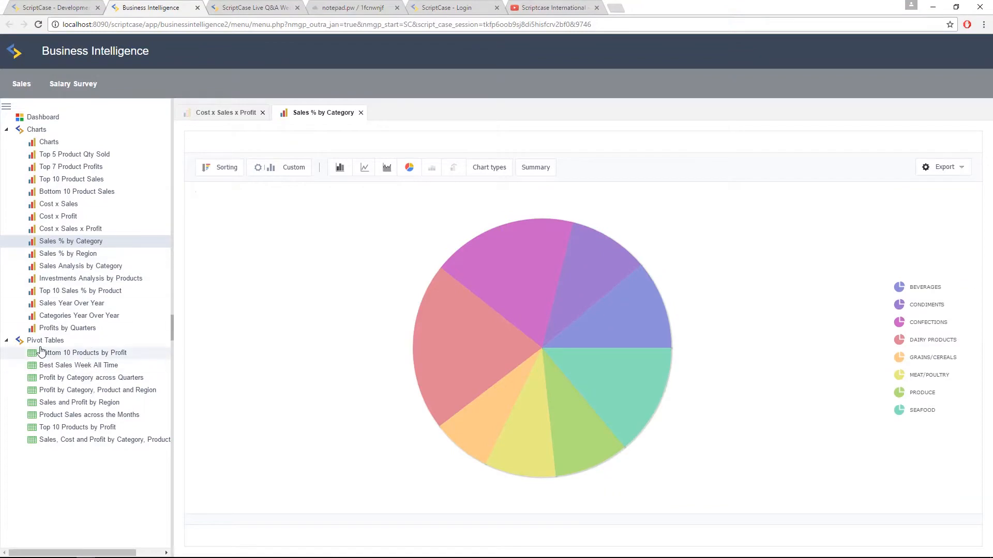
pyautogui.click(84, 353)
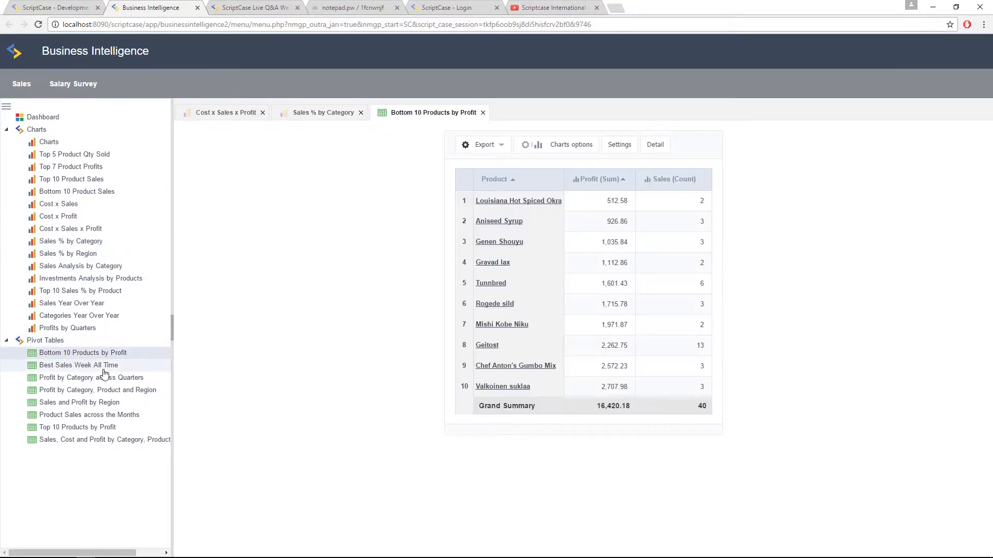
pyautogui.click(106, 366)
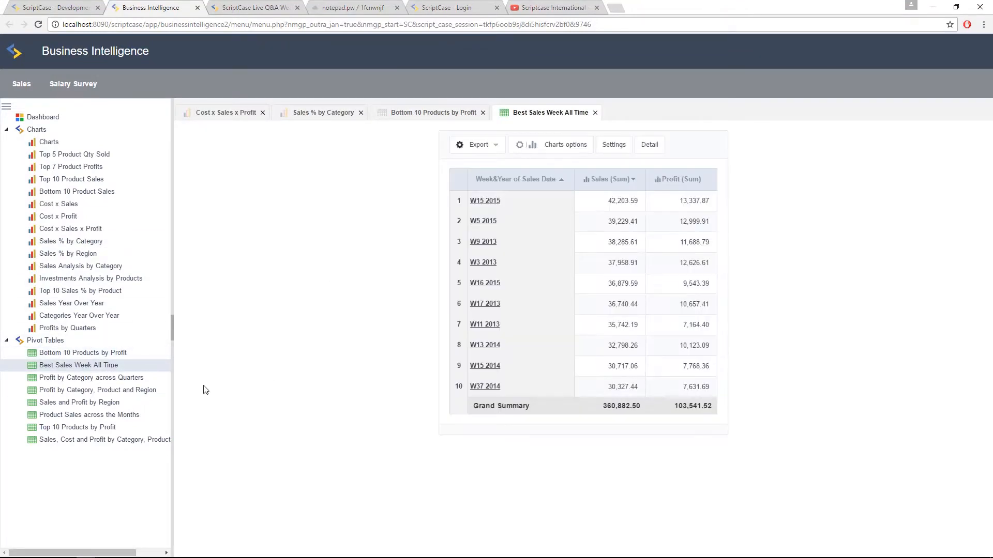
# - View the remaining pivot tables, from Profit by Category across Quarters through Sales, Cost and Profit by Category, Product
pyautogui.click(111, 377)
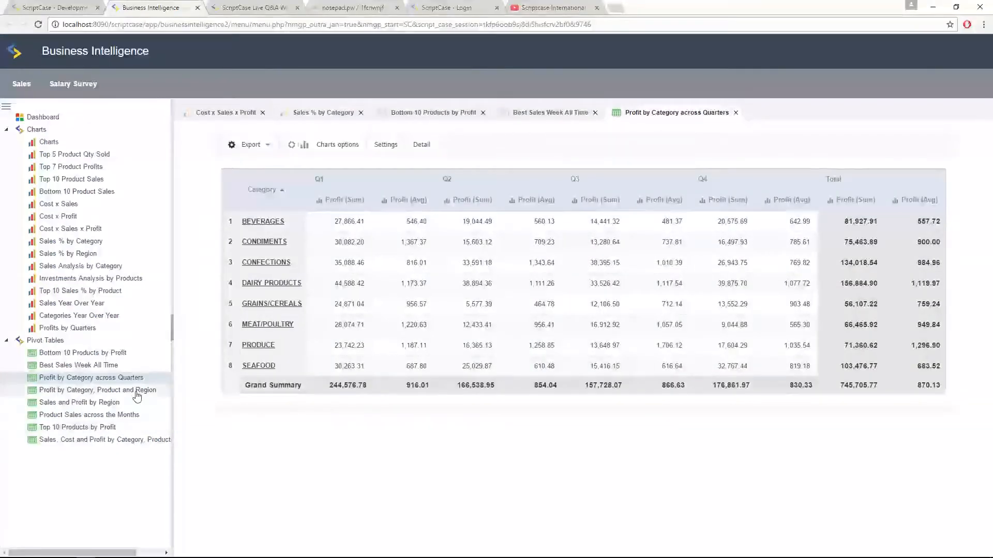
pyautogui.click(136, 392)
pyautogui.click(80, 403)
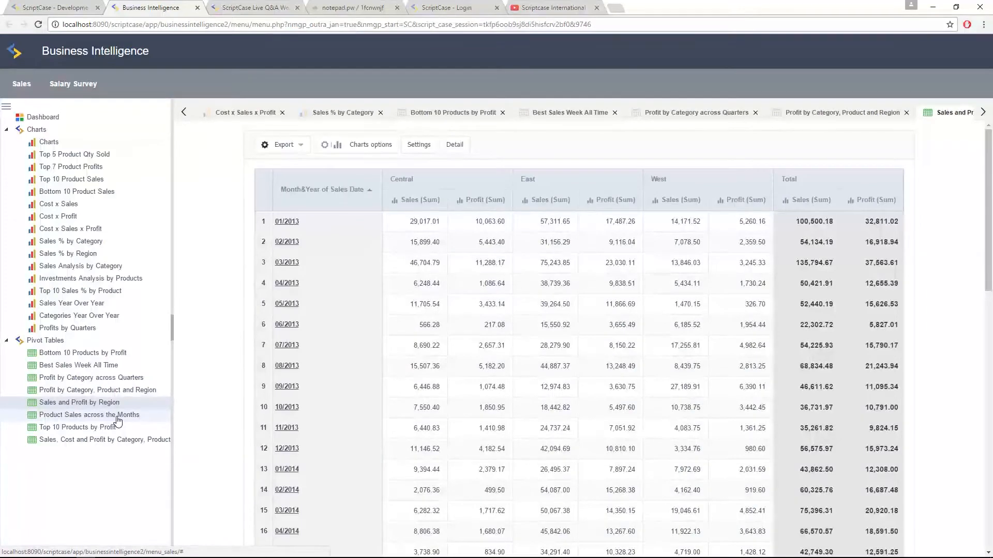
pyautogui.click(118, 416)
pyautogui.click(96, 429)
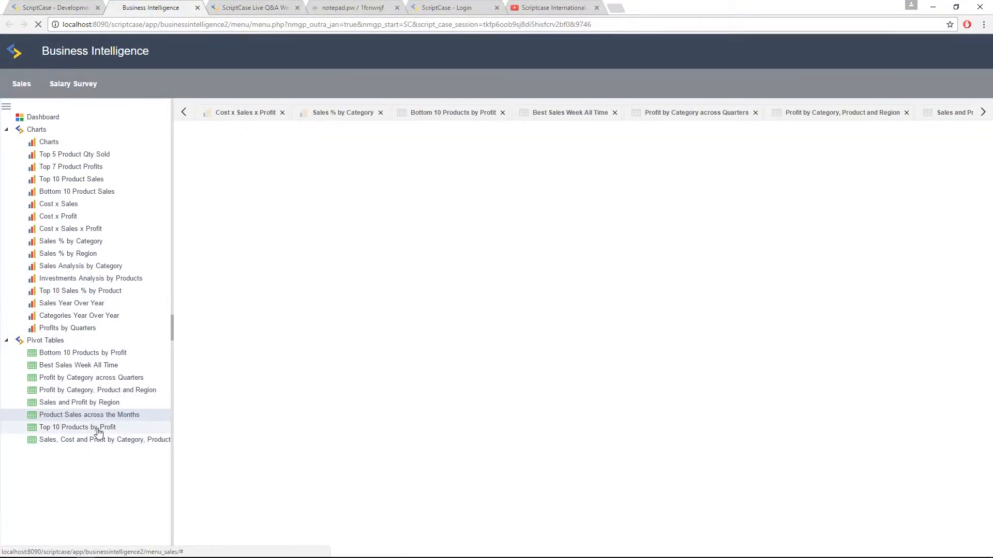
pyautogui.click(112, 442)
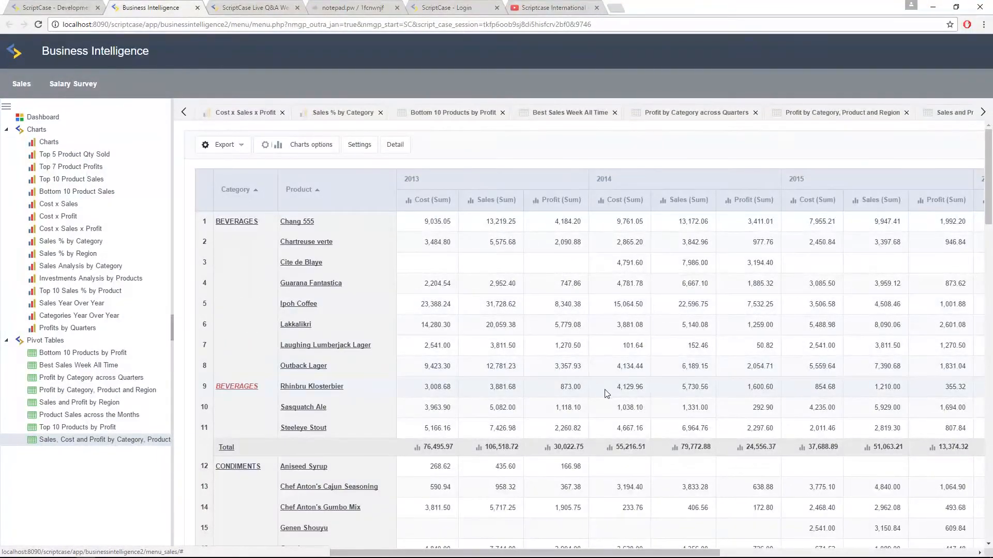
# - Return to the ScriptCase development environment and look through all applications of the project in the SalarySurvey and Sales folders
pyautogui.click(67, 5)
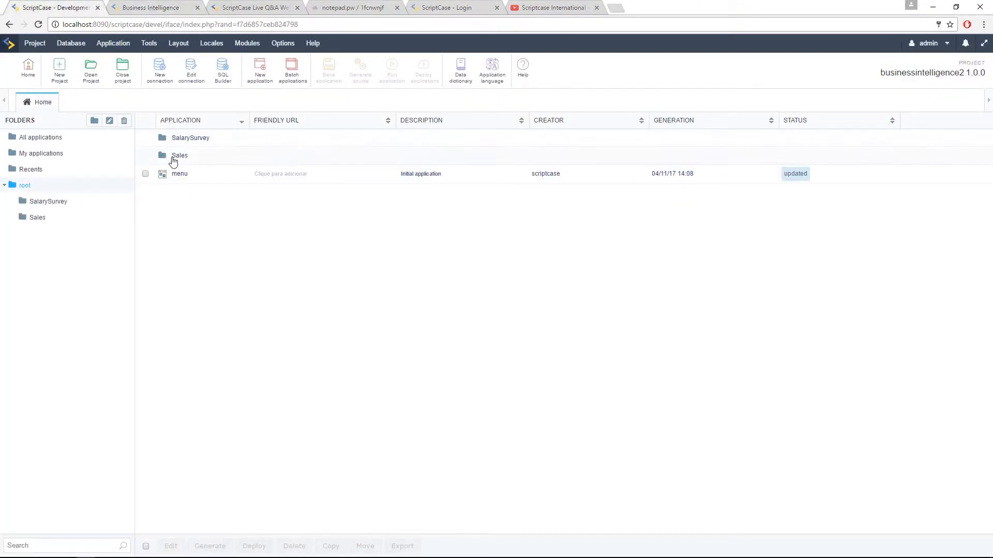
pyautogui.click(48, 137)
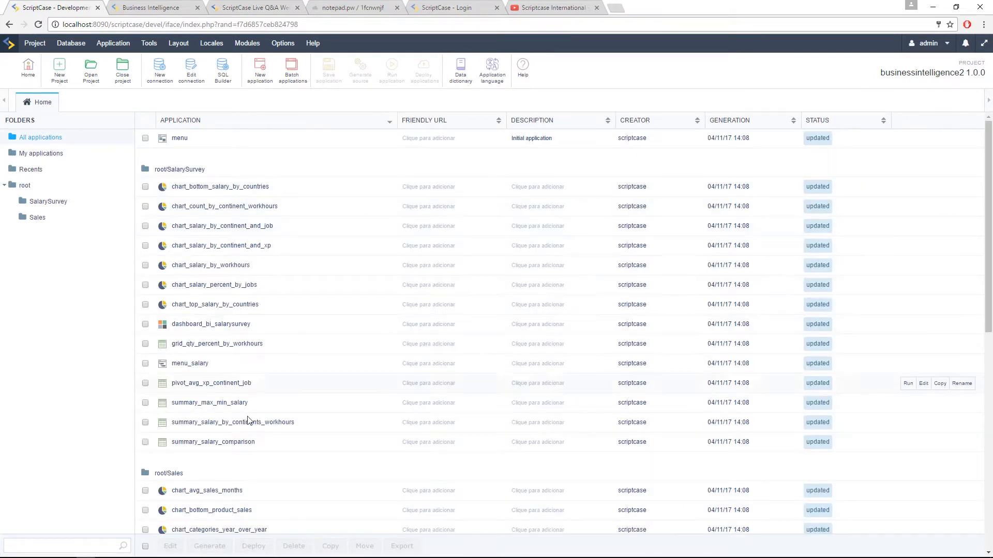
pyautogui.scroll(-1, 386, 270)
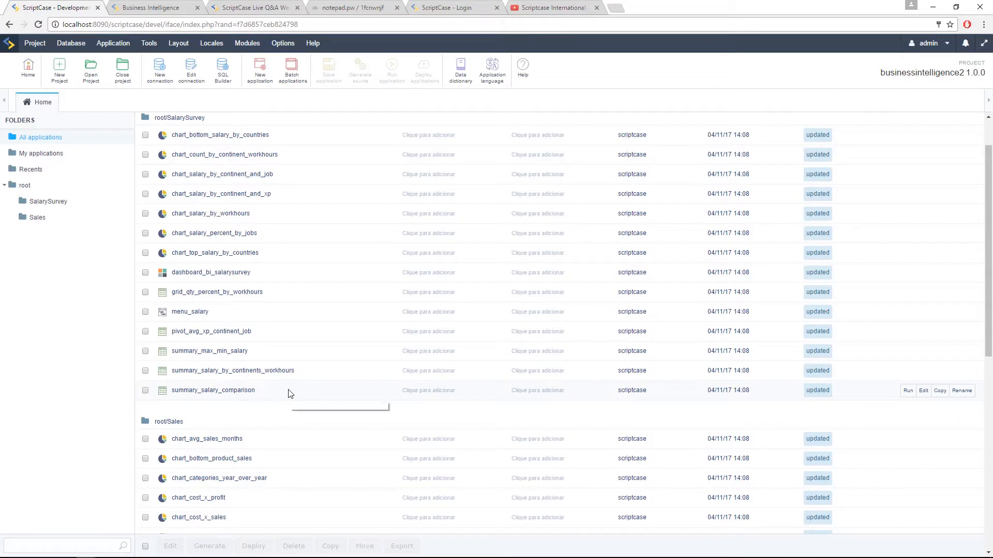
pyautogui.scroll(-5, 225, 364)
pyautogui.scroll(6, 249, 388)
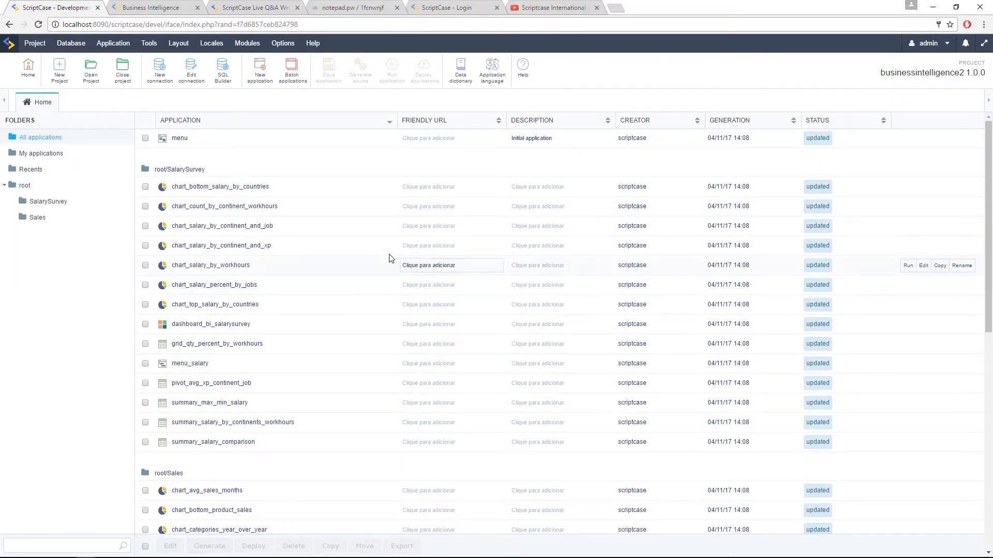
pyautogui.scroll(-9, 386, 279)
pyautogui.scroll(8, 389, 292)
pyautogui.scroll(3, 388, 292)
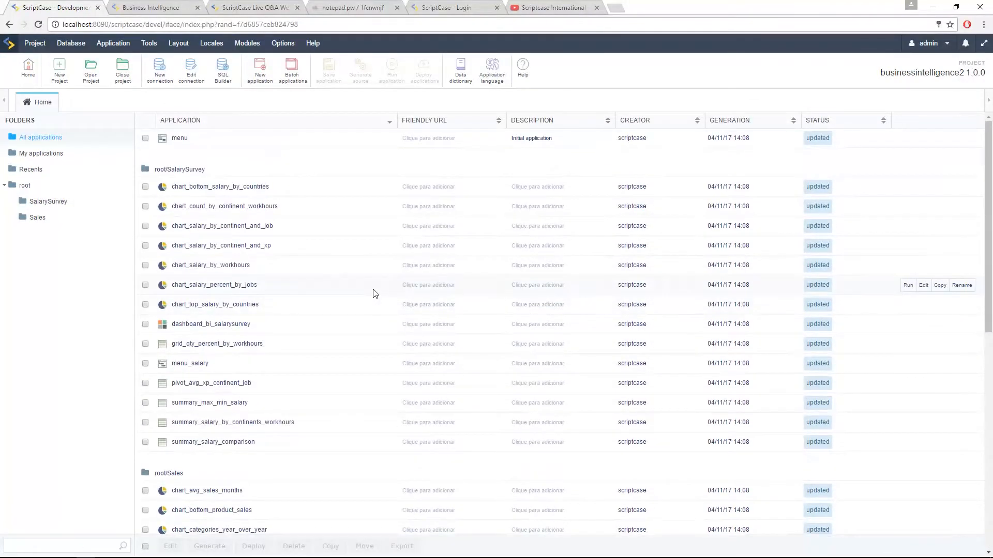
# - Start a new Grid application on the conn_example connection and check which tables it offers
pyautogui.click(261, 78)
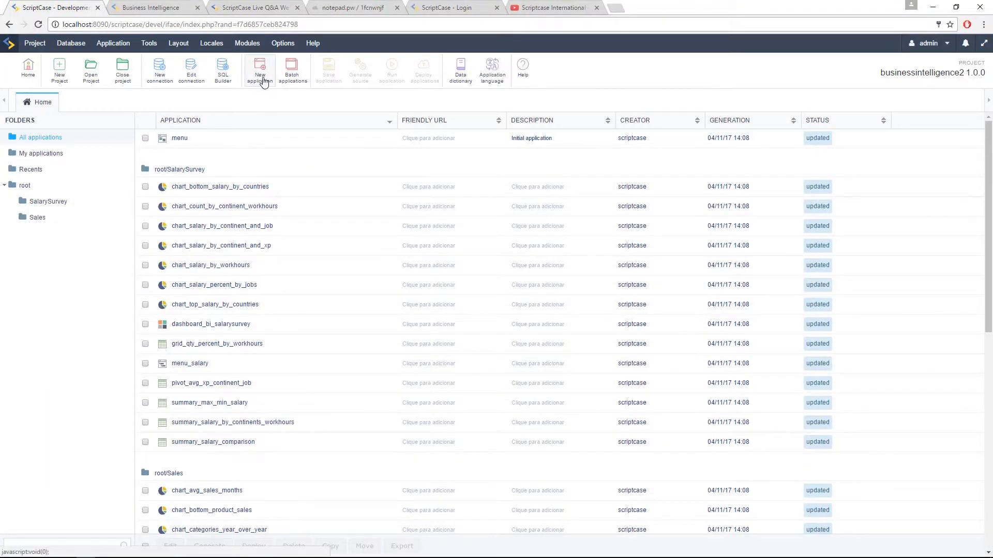
pyautogui.doubleClick(270, 181)
pyautogui.click(299, 217)
pyautogui.click(284, 184)
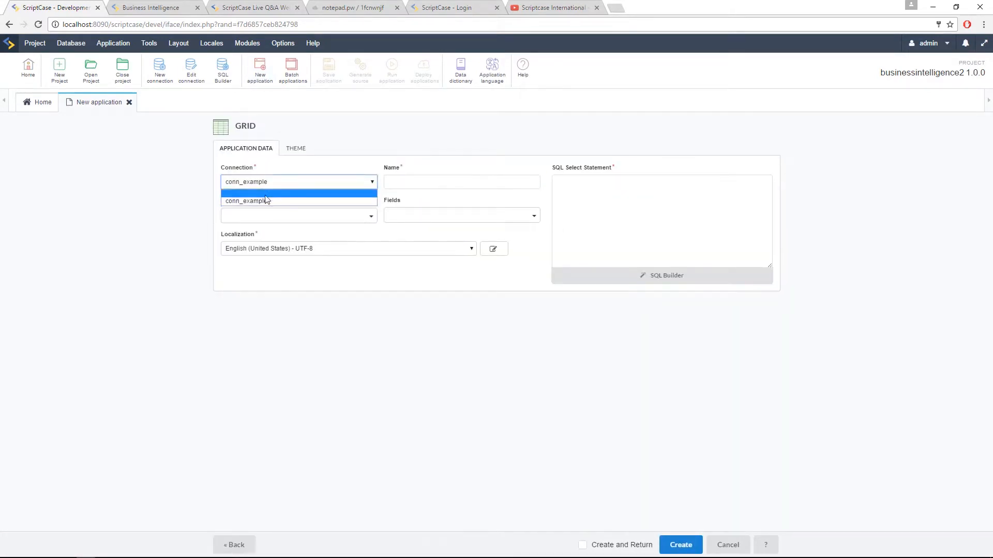
pyautogui.click(298, 221)
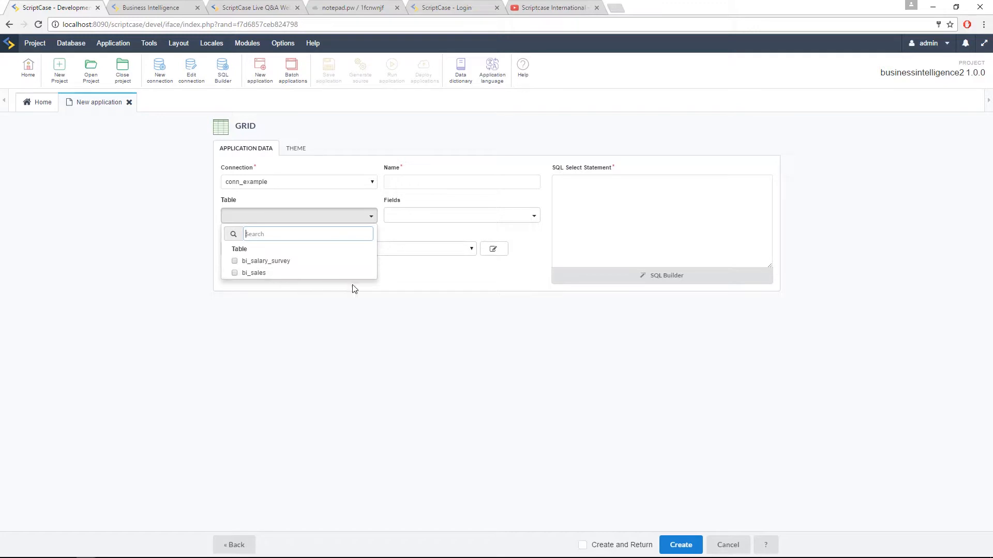
pyautogui.click(448, 268)
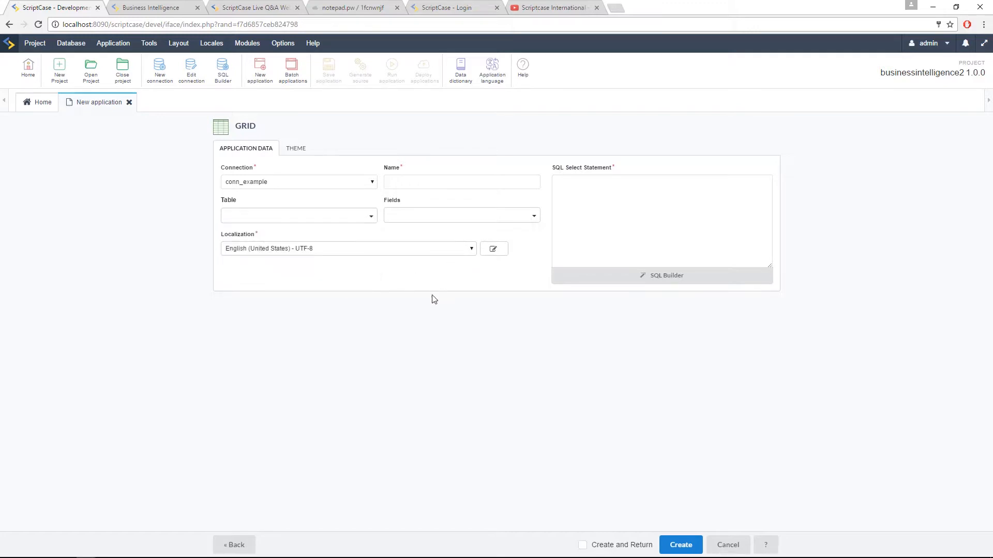
# - Choose the bi_salary_survey table as the grid's source and review its selected fields
pyautogui.click(319, 221)
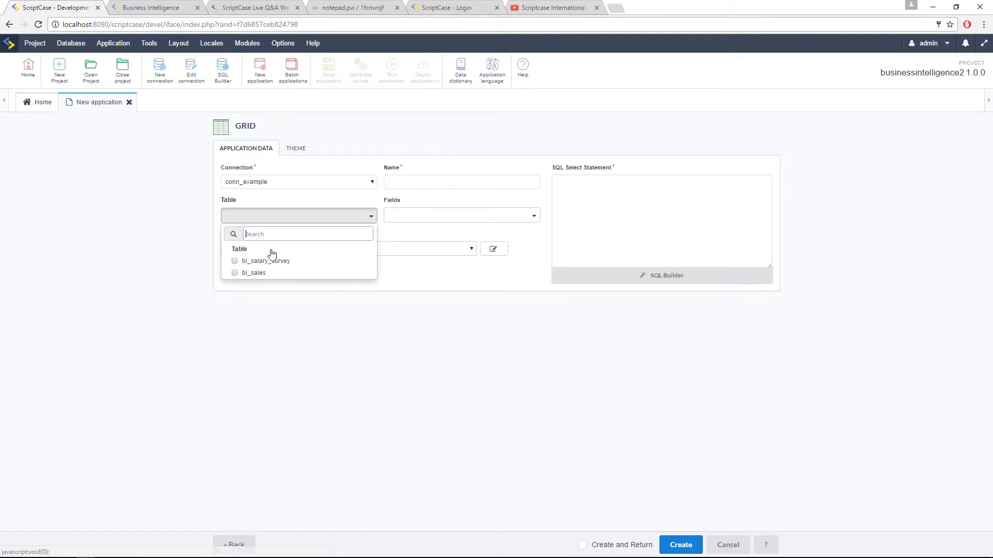
pyautogui.click(238, 265)
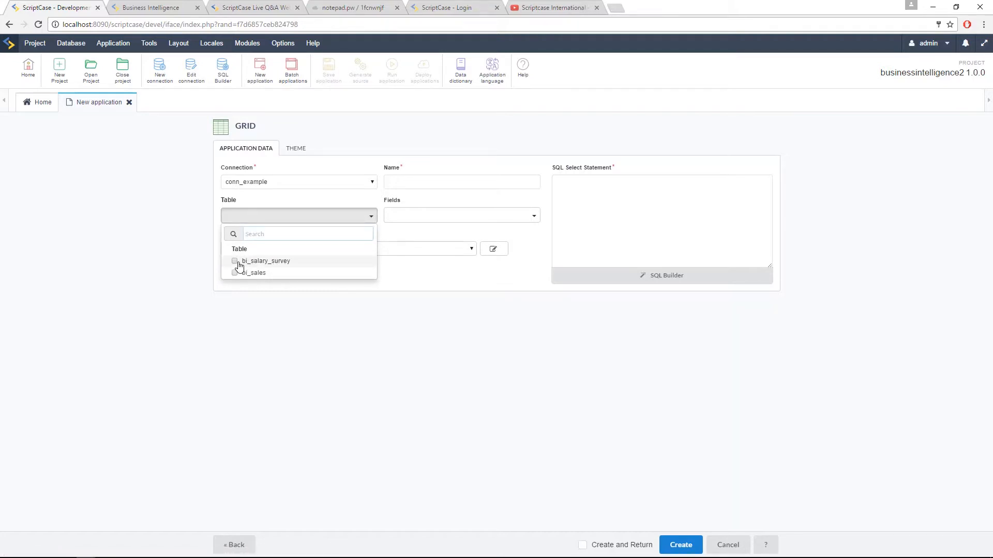
pyautogui.click(481, 216)
pyautogui.scroll(-3, 411, 310)
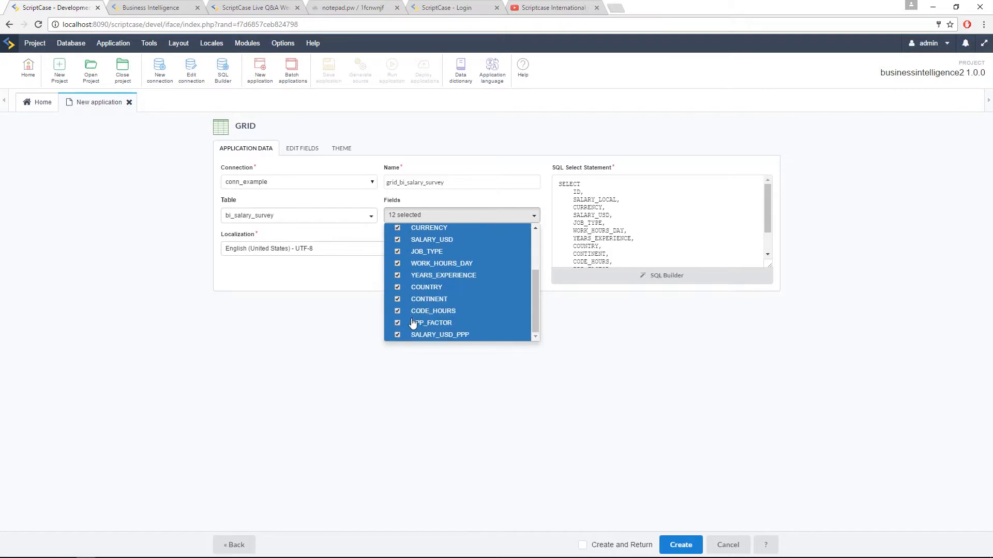
pyautogui.scroll(3, 411, 318)
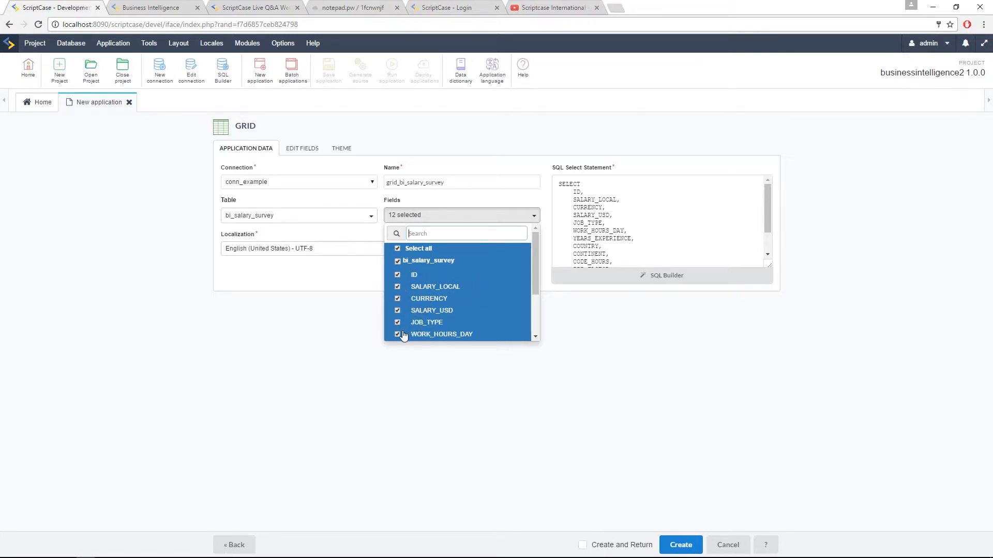
pyautogui.click(268, 216)
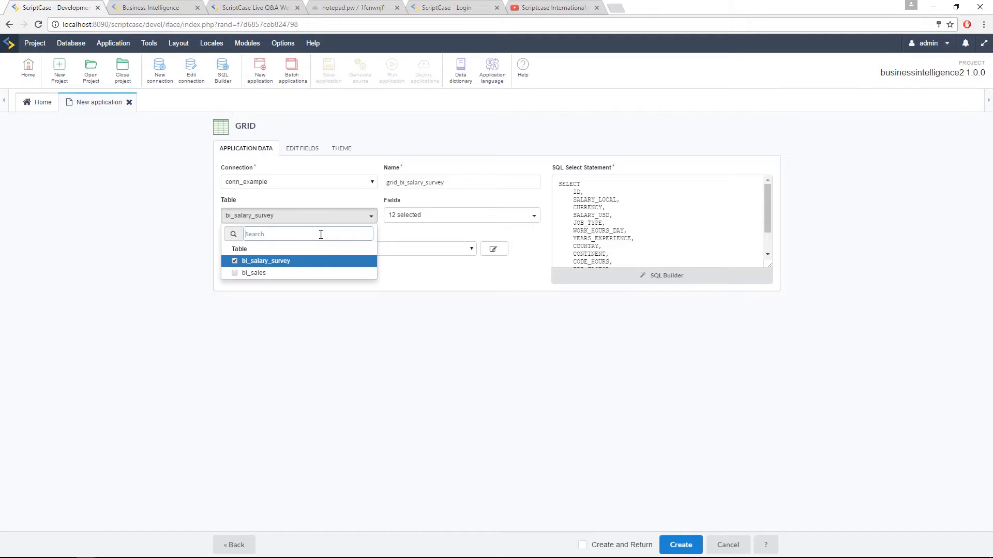
pyautogui.click(412, 216)
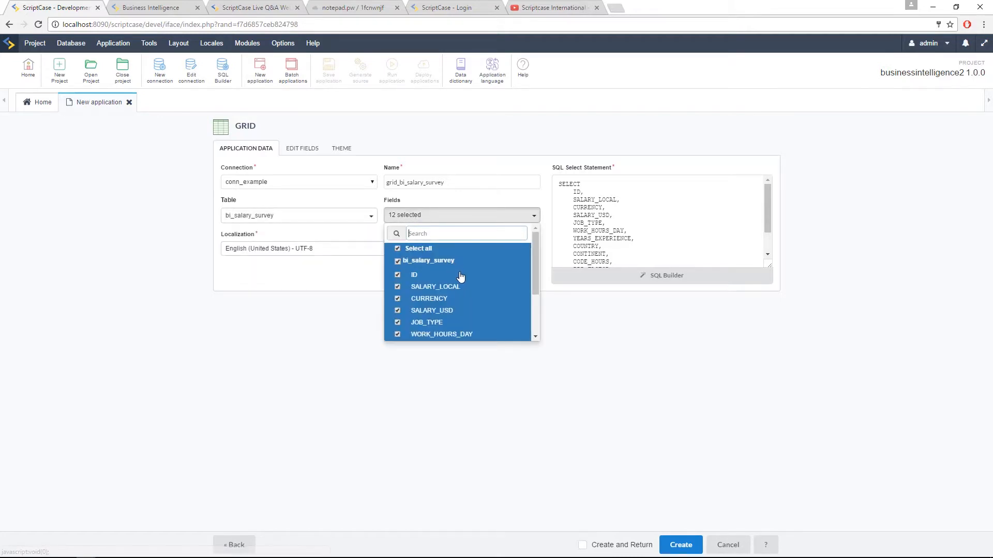
pyautogui.click(576, 331)
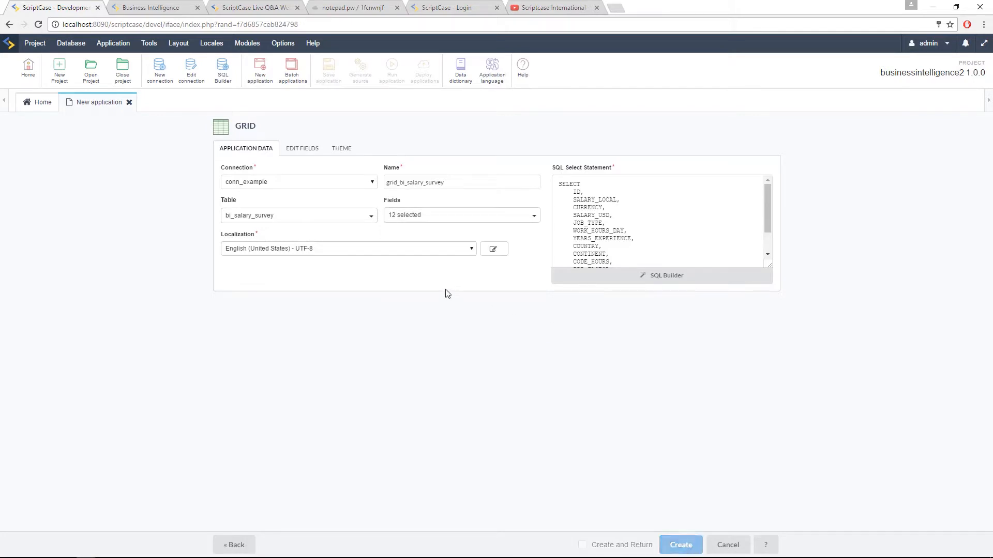
# - Add the bi_sales table to the grid's source, enlarge the SQL statement area and inspect the relationship between both tables
pyautogui.click(255, 217)
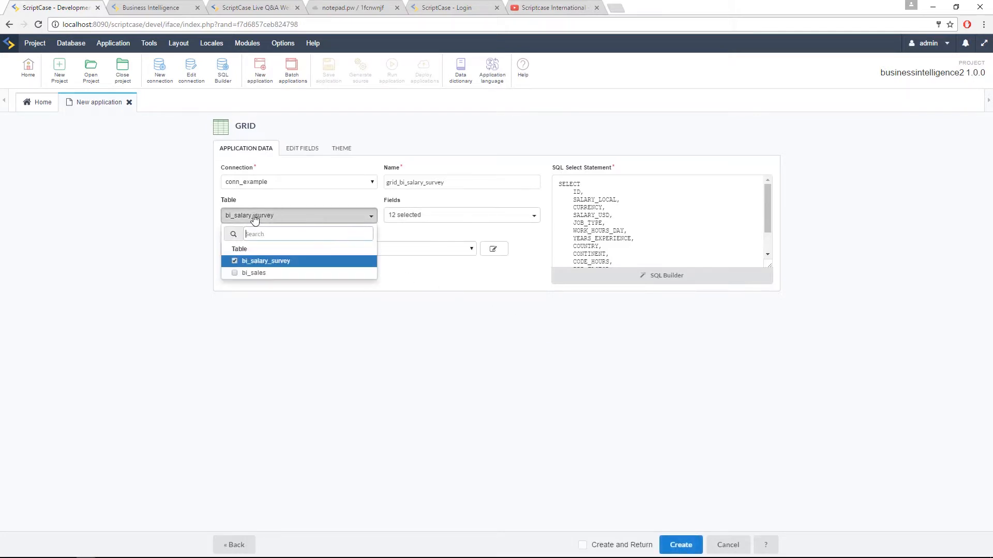
pyautogui.click(234, 273)
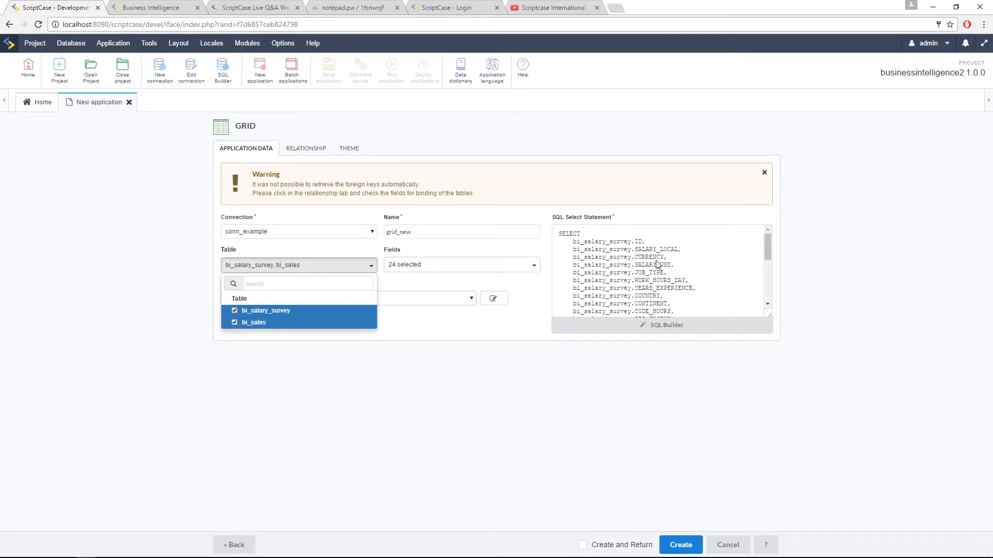
pyautogui.moveTo(771, 318); pyautogui.dragTo(799, 457)
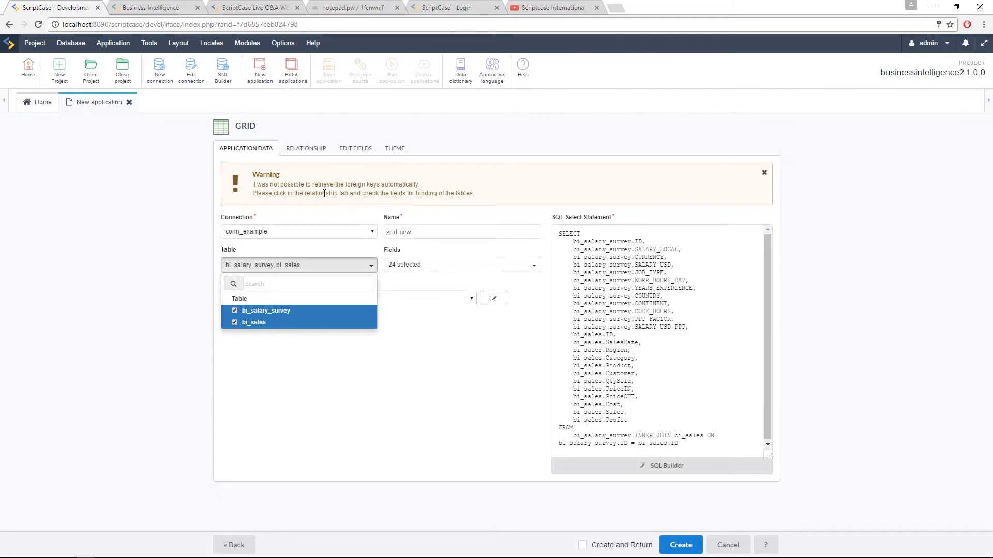
pyautogui.click(316, 149)
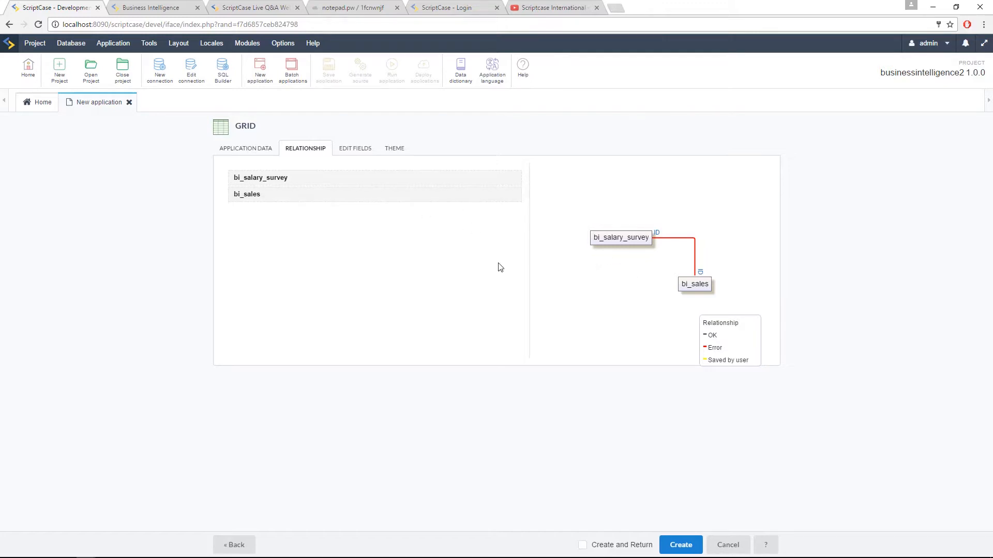
pyautogui.click(245, 150)
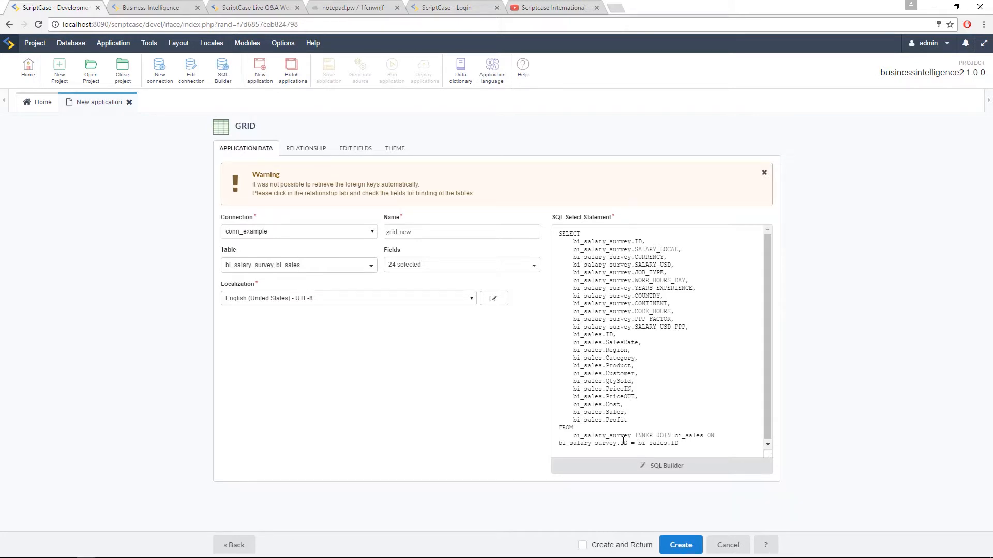
# - Examine the SQL Builder's table selection and query editor, then return to the new grid's application data
pyautogui.click(687, 470)
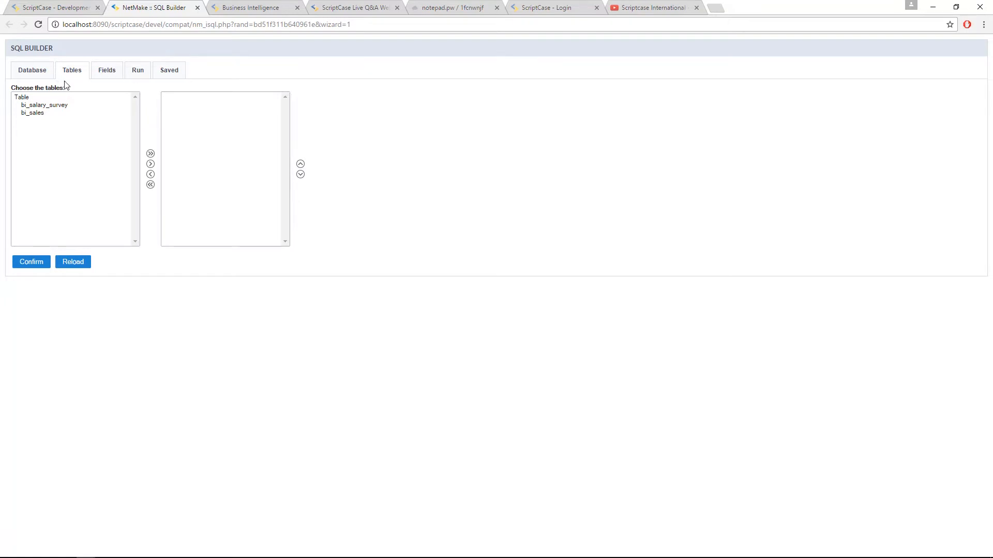
pyautogui.click(137, 72)
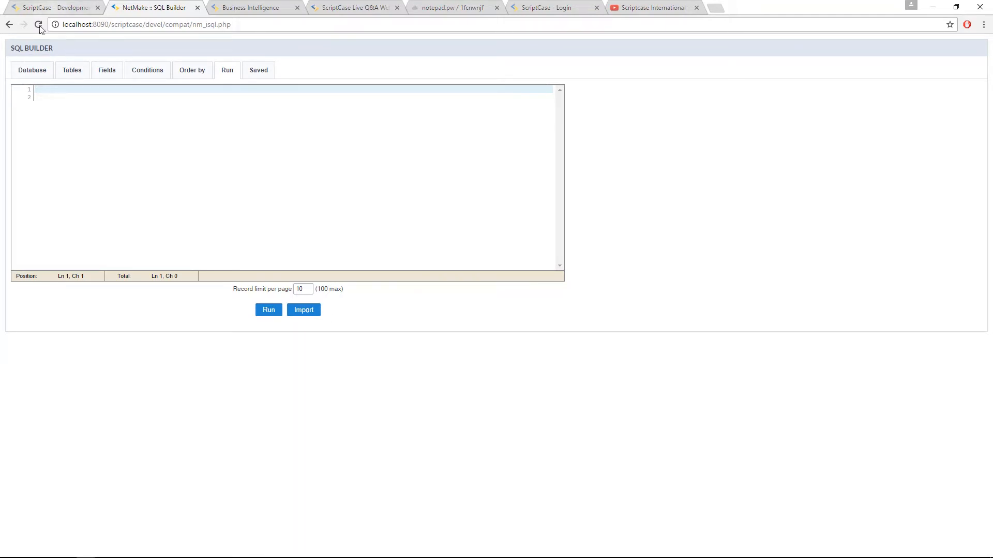
pyautogui.click(54, 6)
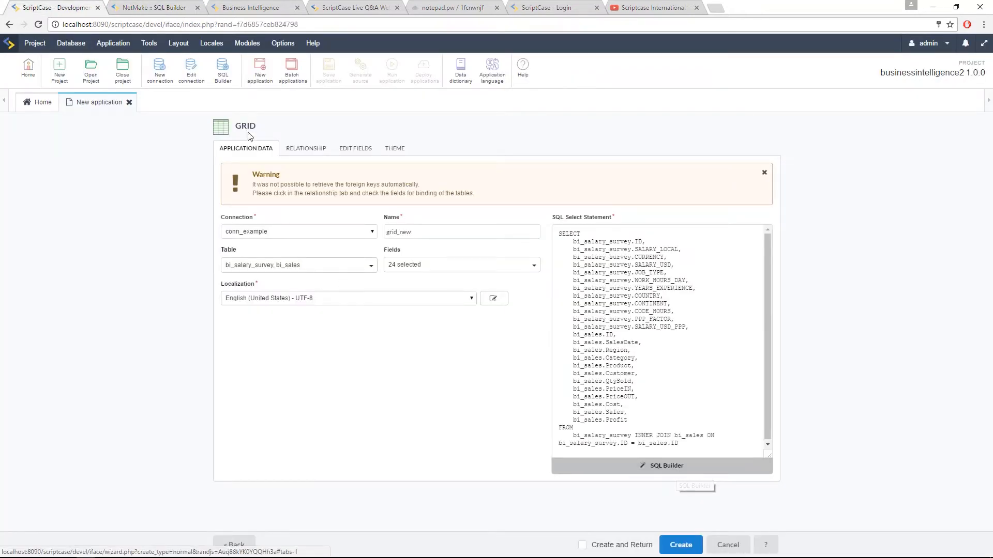
pyautogui.click(111, 44)
pyautogui.moveTo(83, 48)
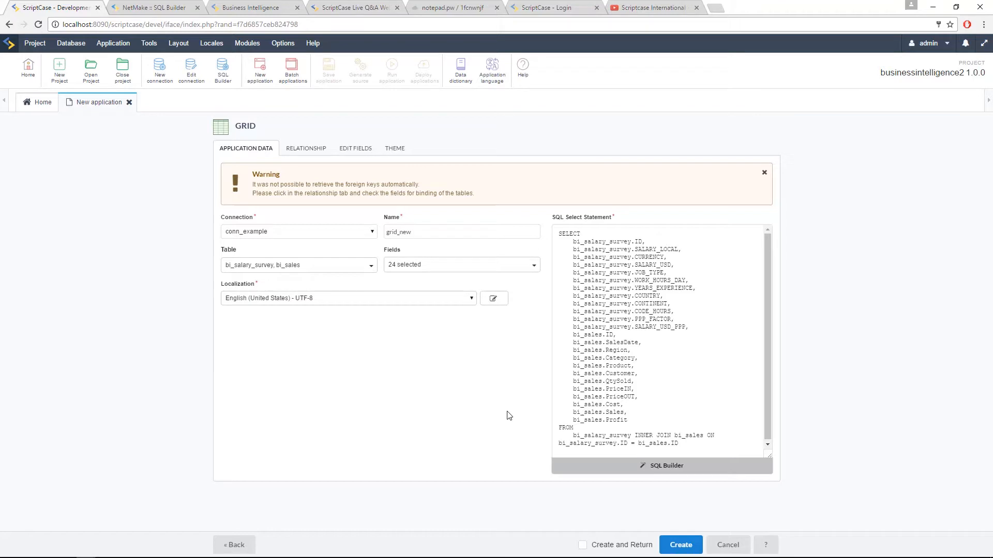
# - Remove bi_salary_survey from the source tables, keeping only bi_sales, and create the grid application
pyautogui.click(298, 265)
pyautogui.click(234, 311)
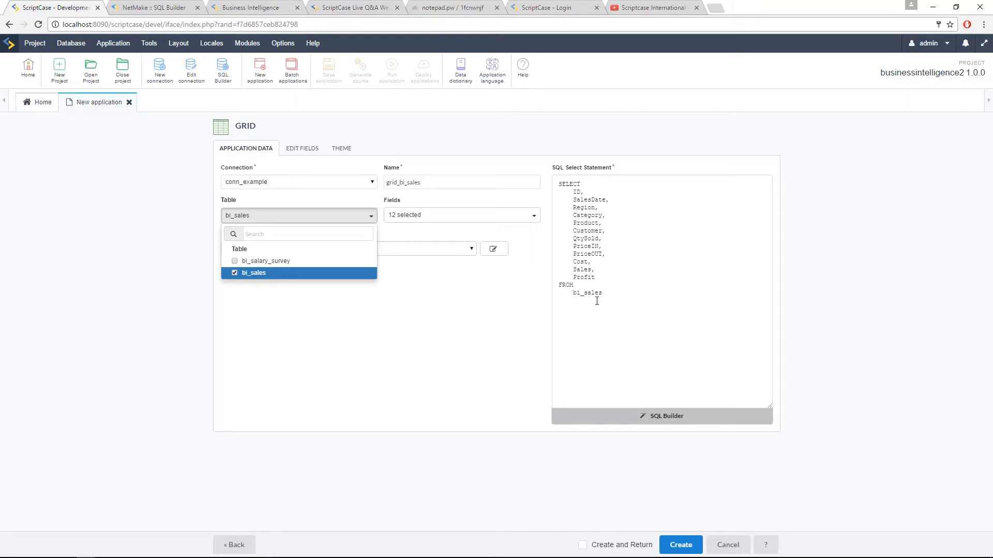
pyautogui.click(377, 336)
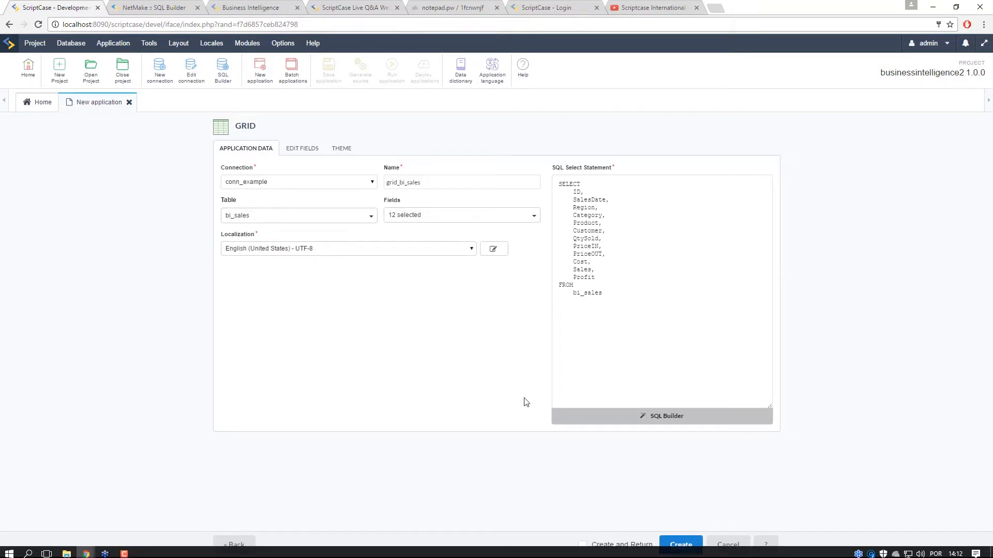
pyautogui.click(666, 552)
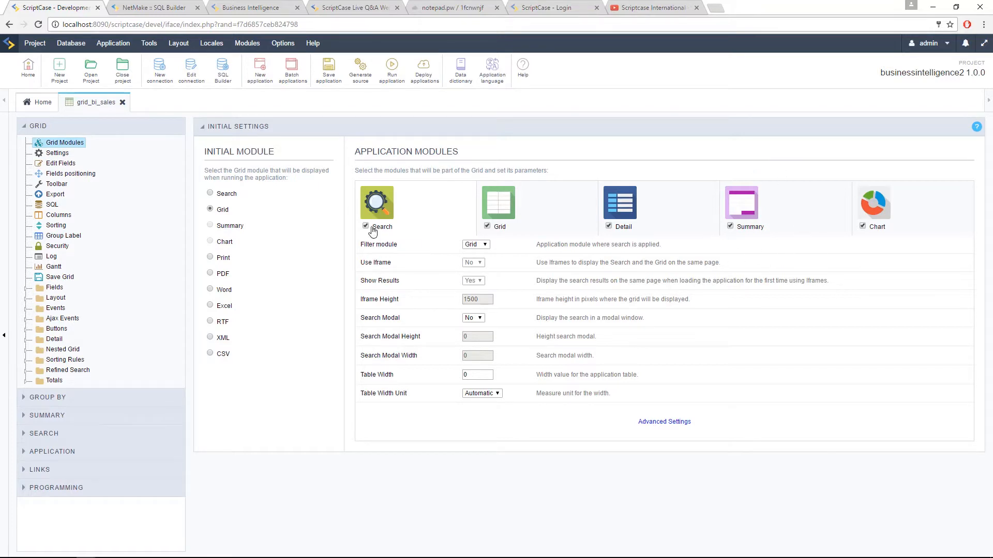
# - Disable the grid's Search and Detail modules and expand the Group By and Summary settings groups
pyautogui.click(608, 226)
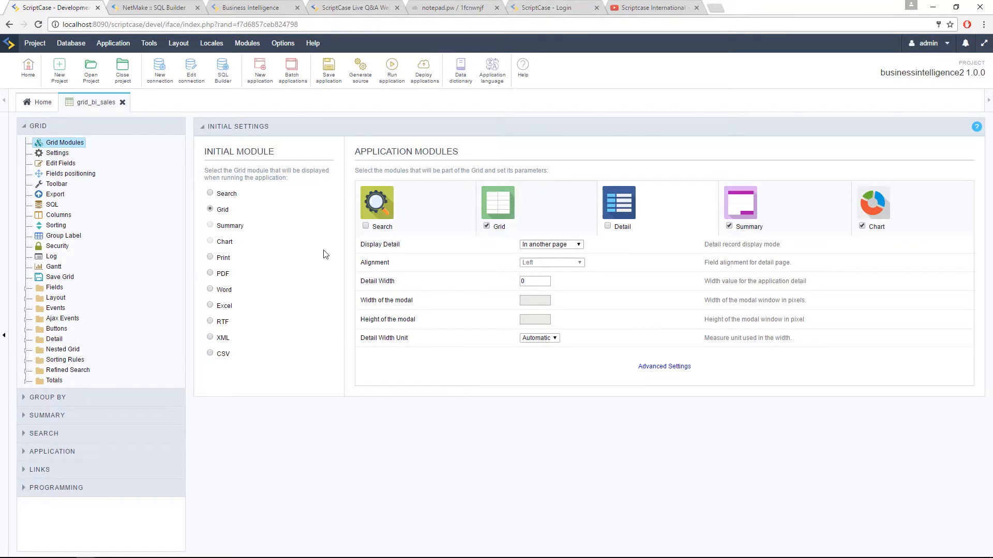
pyautogui.click(36, 399)
pyautogui.click(64, 462)
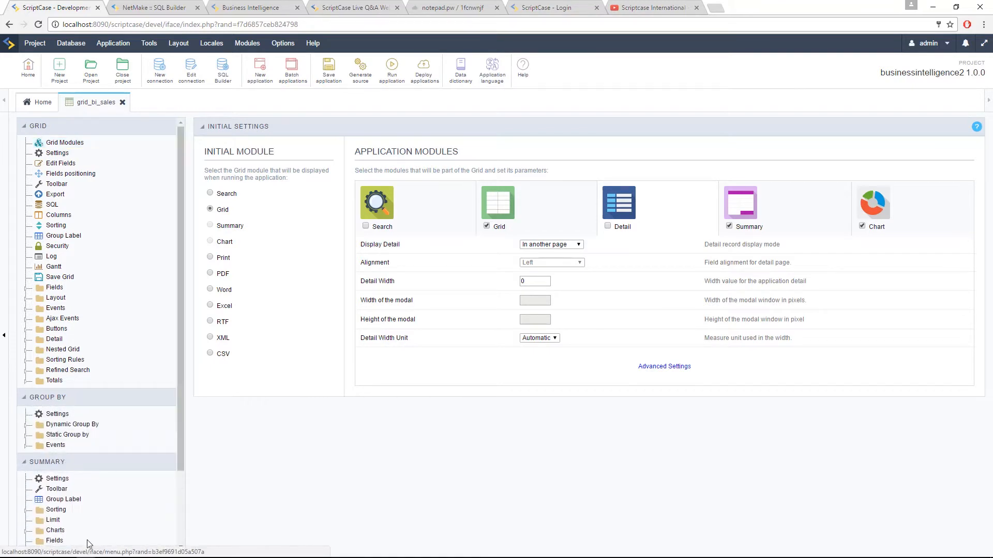
pyautogui.scroll(-1, 68, 433)
pyautogui.scroll(-1, 67, 433)
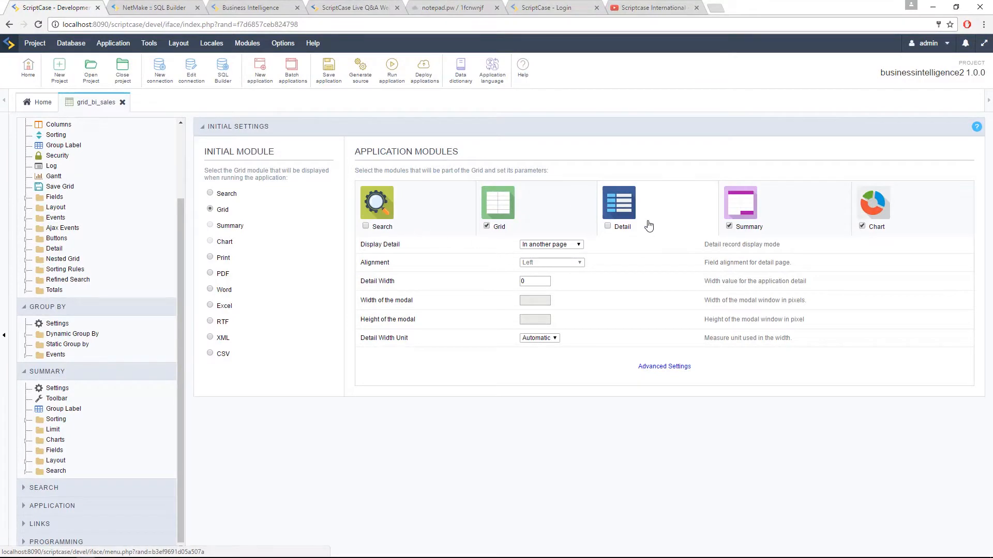
# - Save the grid application and display the settings of its Summary and Chart modules
pyautogui.click(328, 69)
pyautogui.click(768, 223)
pyautogui.click(885, 201)
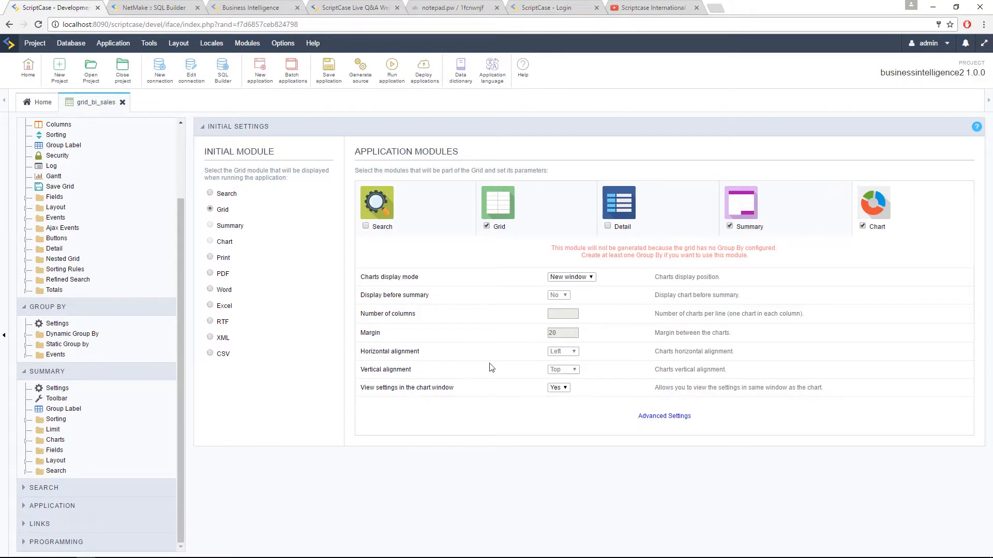
# - Create a new static Group By rule with the name group1 and the label Group1
pyautogui.click(30, 348)
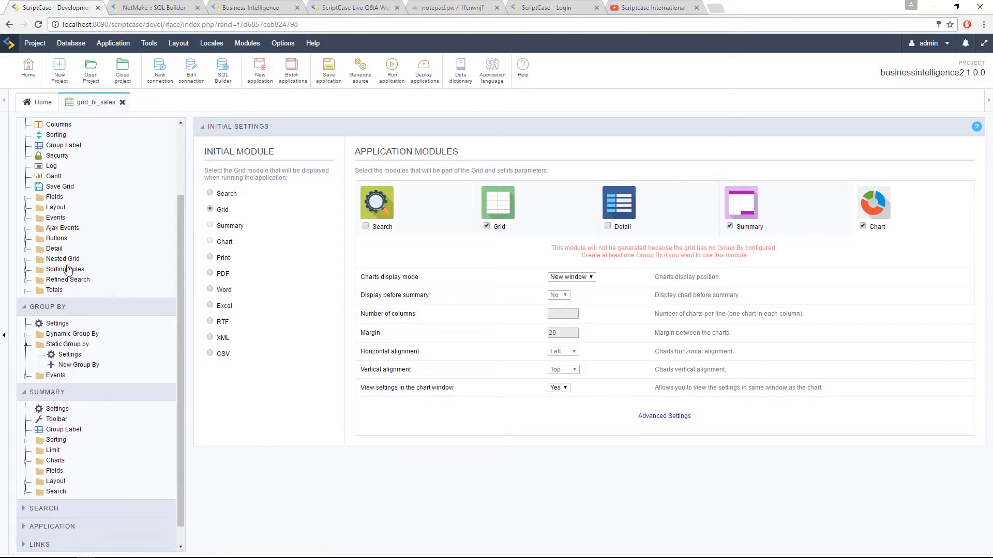
pyautogui.scroll(3, 52, 233)
pyautogui.click(67, 133)
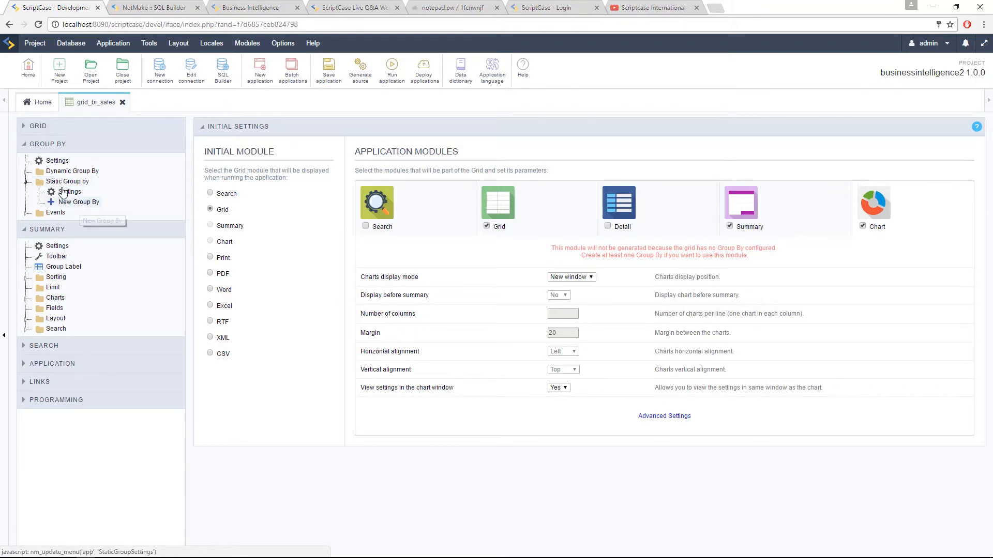
pyautogui.click(83, 204)
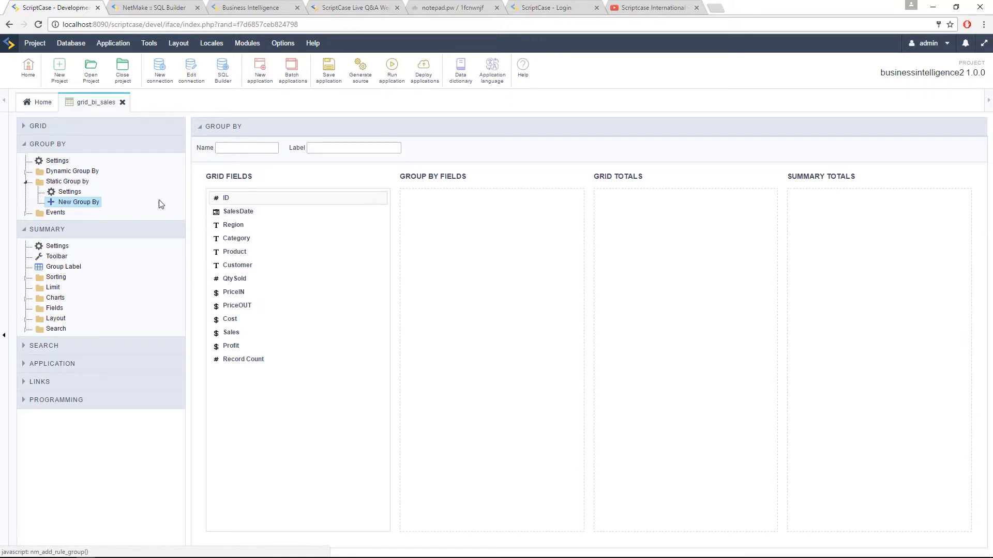
pyautogui.click(54, 129)
pyautogui.click(66, 144)
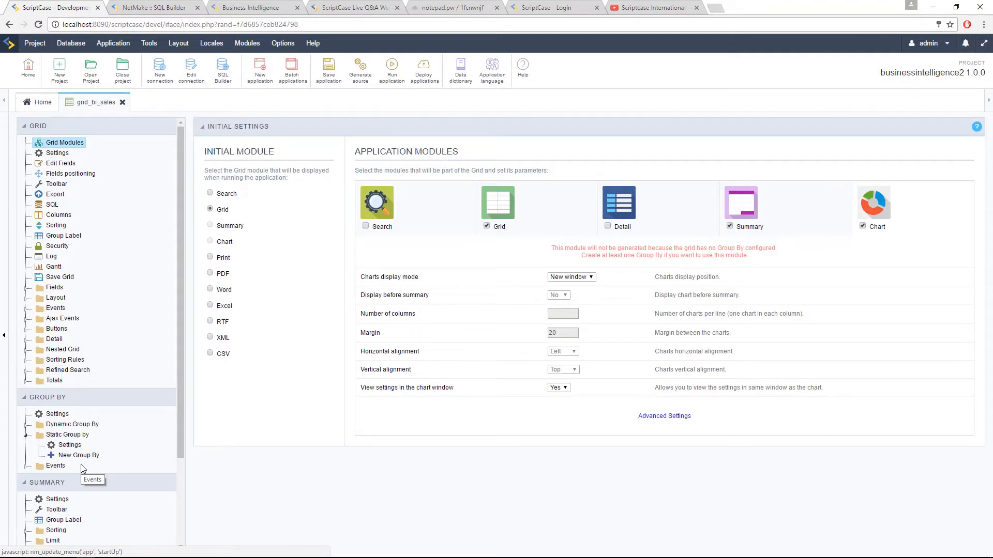
pyautogui.click(68, 457)
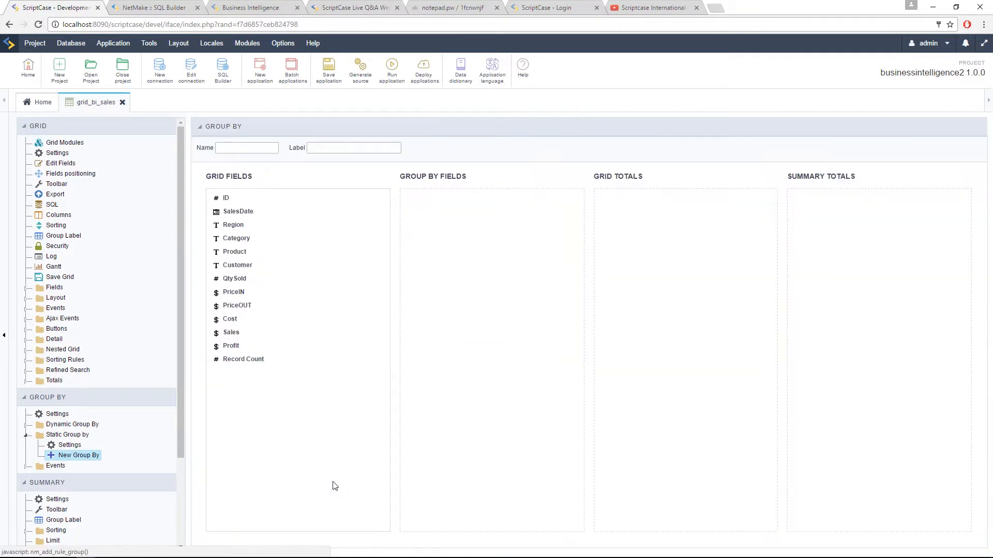
pyautogui.click(244, 147)
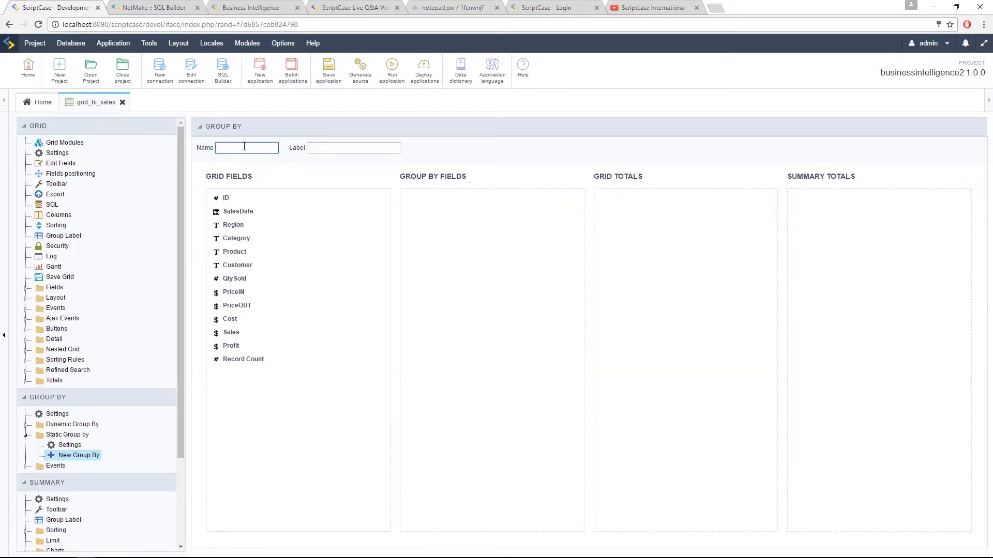
pyautogui.press('Tab')
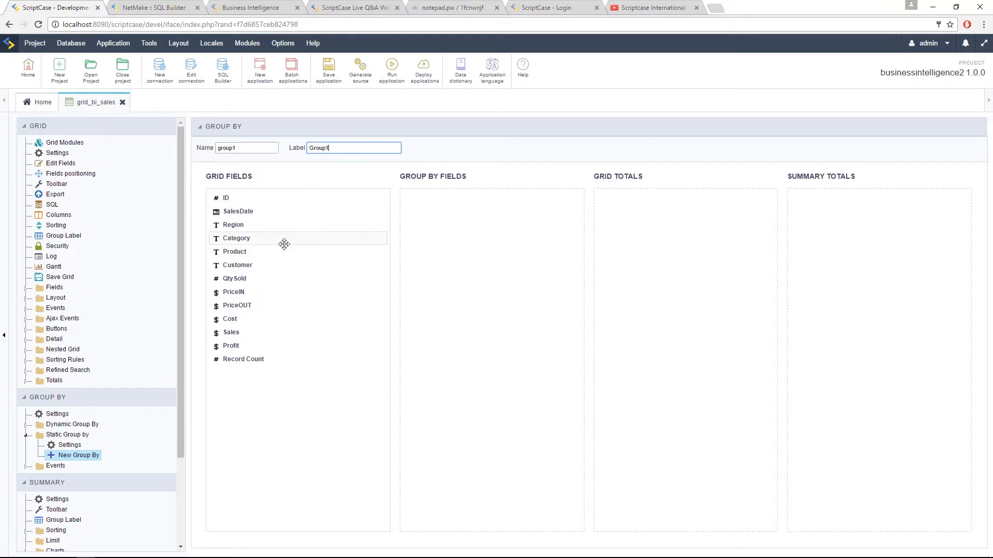
# - Add Category once and SalesDate twice to the Group By fields of group1
pyautogui.moveTo(266, 242); pyautogui.dragTo(436, 245)
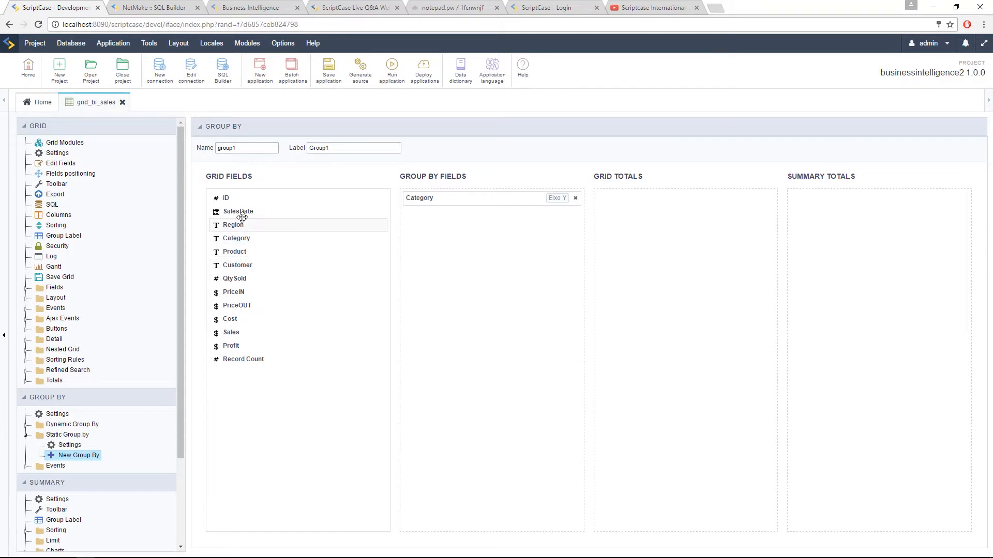
pyautogui.moveTo(241, 213); pyautogui.dragTo(418, 263)
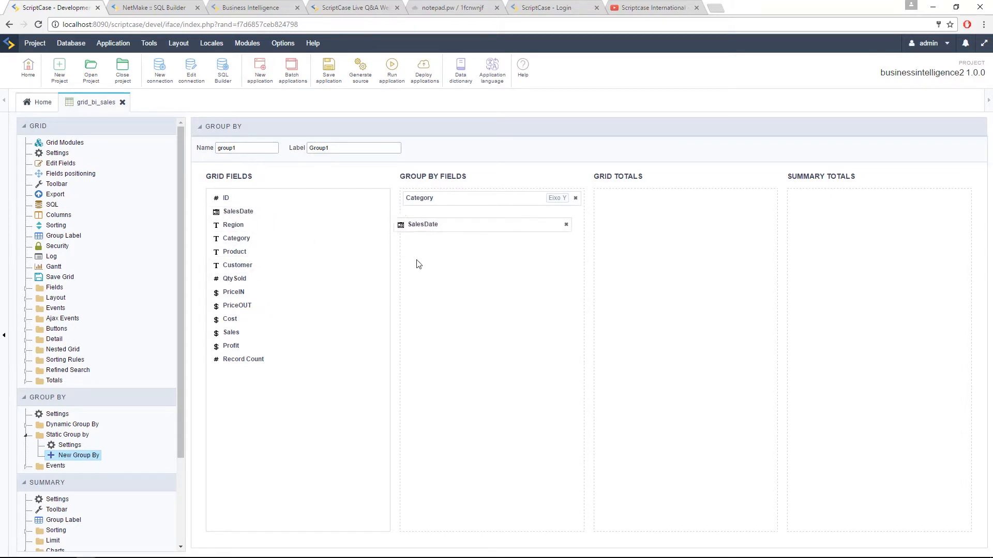
pyautogui.moveTo(260, 211); pyautogui.dragTo(467, 258)
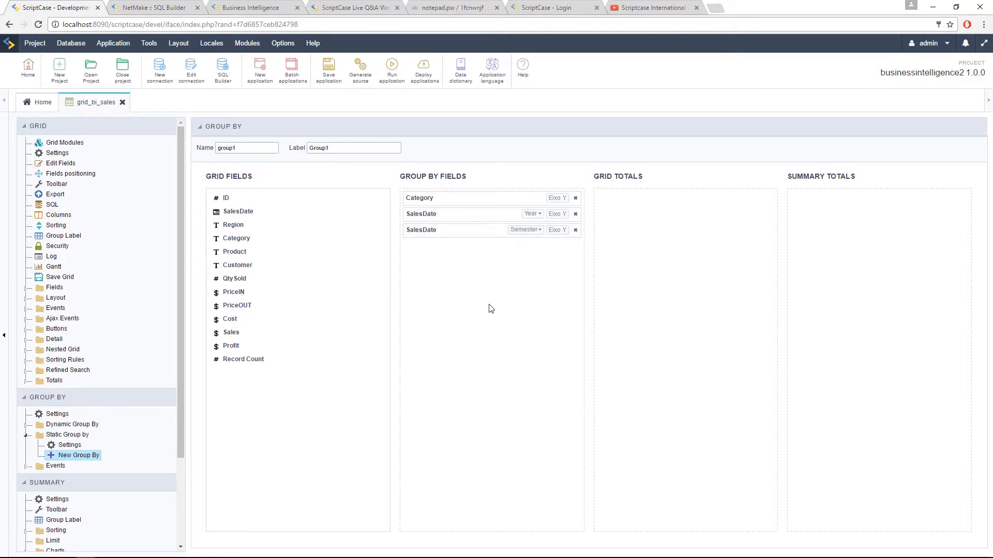
# - Group the second SalesDate entry by Month and set Category to the X axis
pyautogui.click(533, 214)
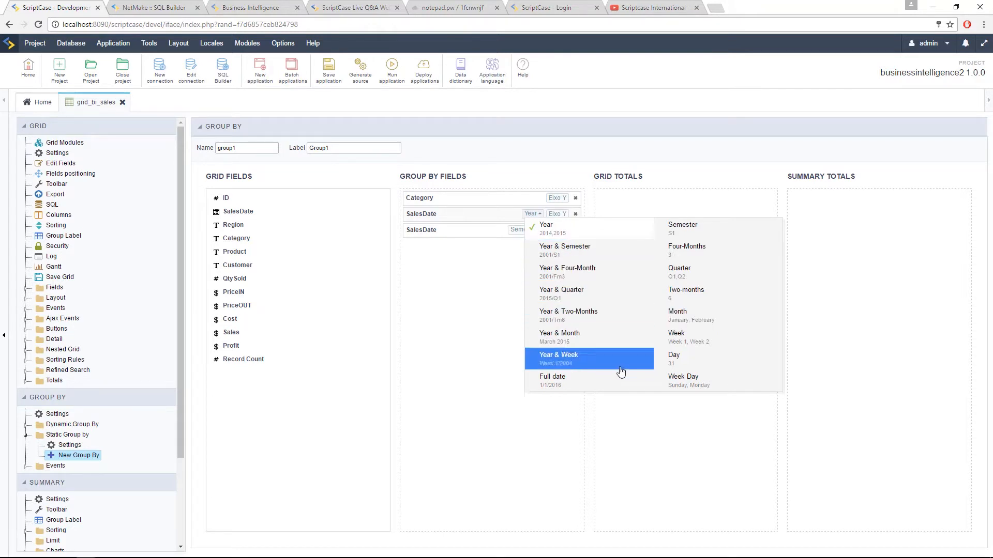
pyautogui.click(421, 253)
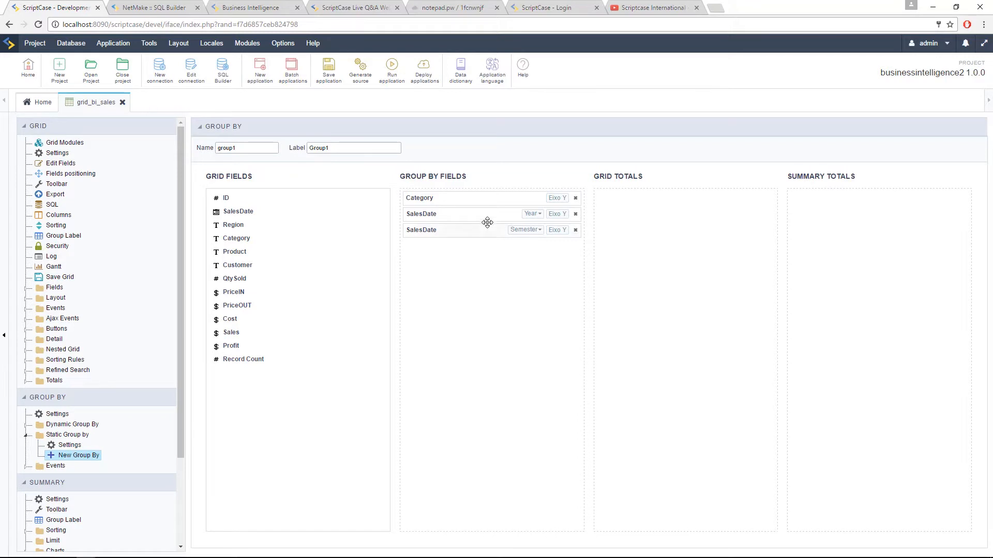
pyautogui.click(530, 230)
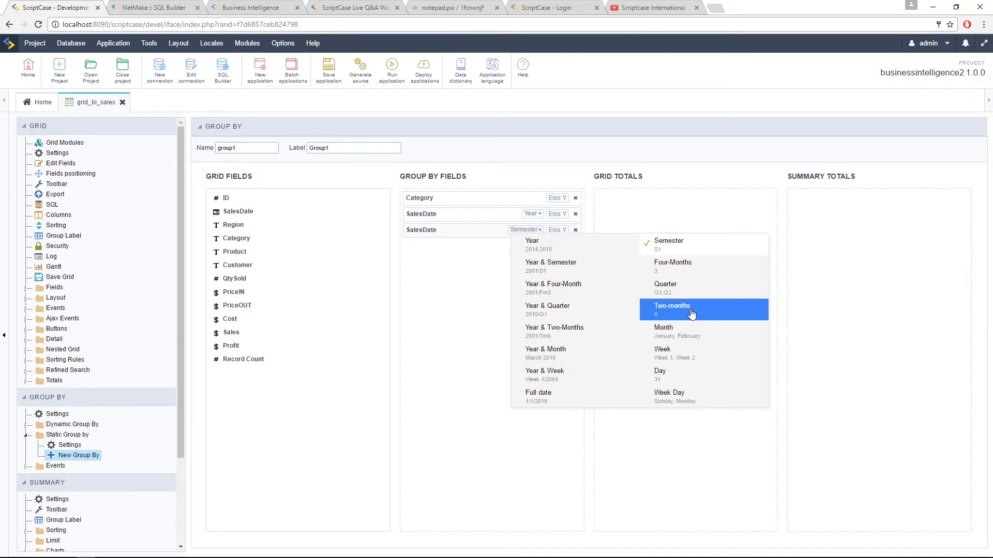
pyautogui.click(682, 335)
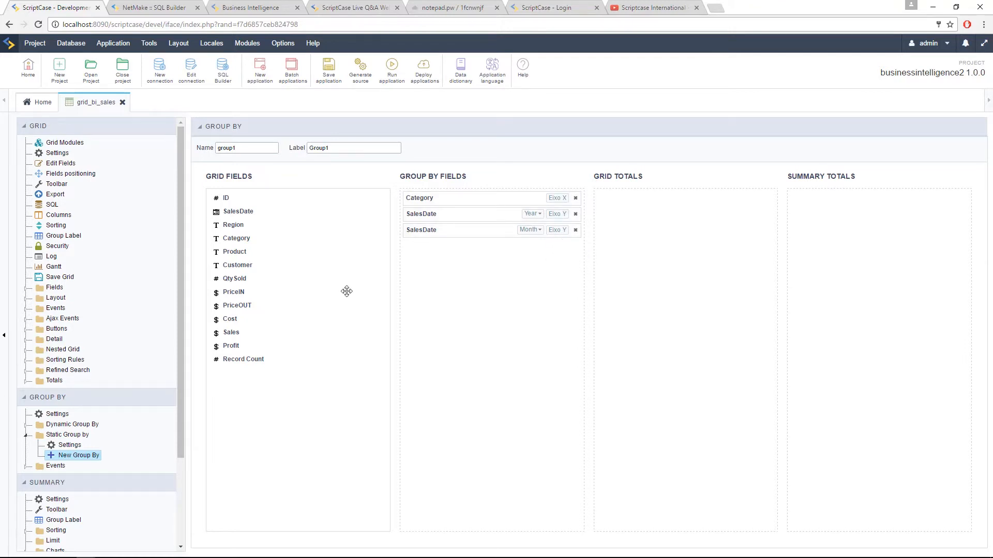
# - Add Sales as a Sum to the summary totals of group1 and save the application
pyautogui.moveTo(244, 335); pyautogui.dragTo(848, 235)
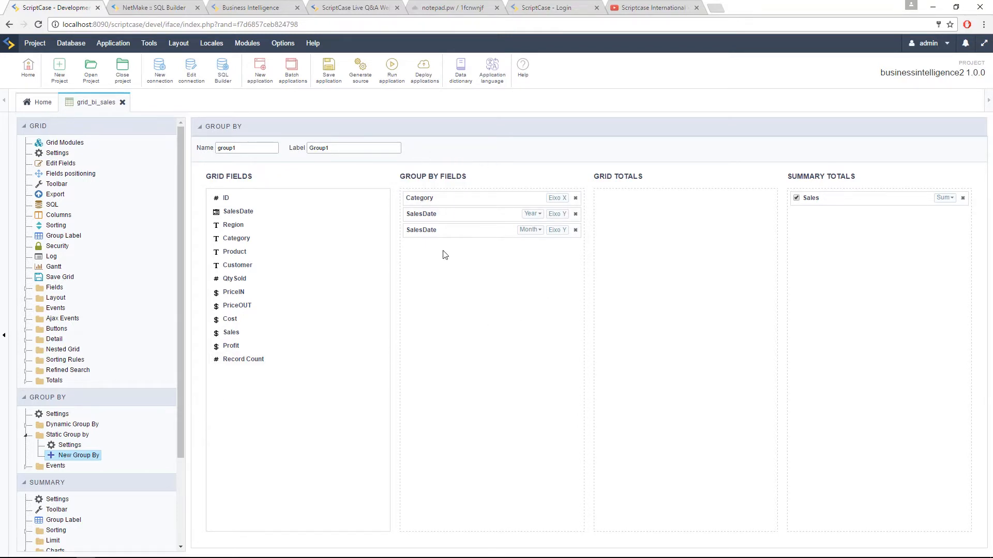
pyautogui.click(321, 87)
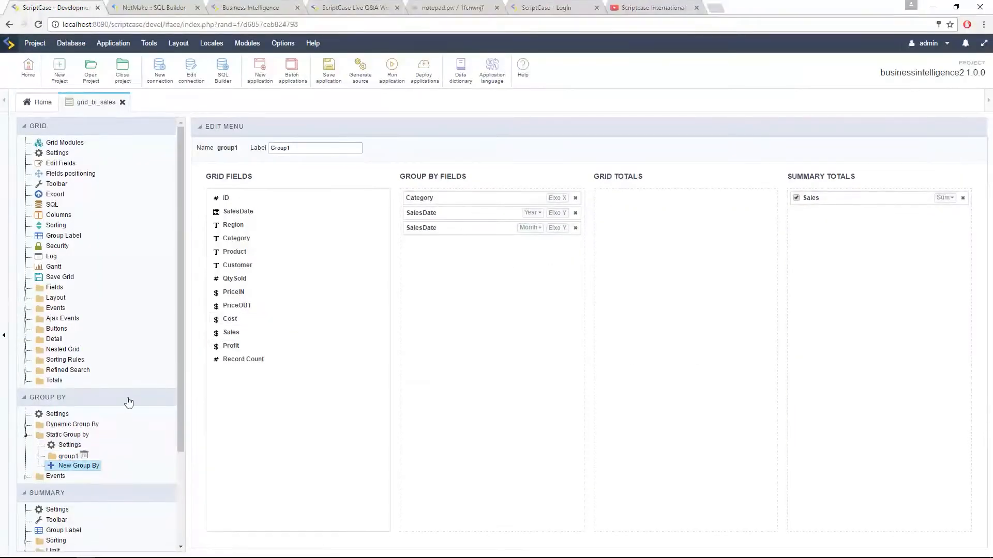
# - Examine group1's grouping fields, its Summary fields and the aggregate functions offered for the Sales total
pyautogui.scroll(-1, 55, 439)
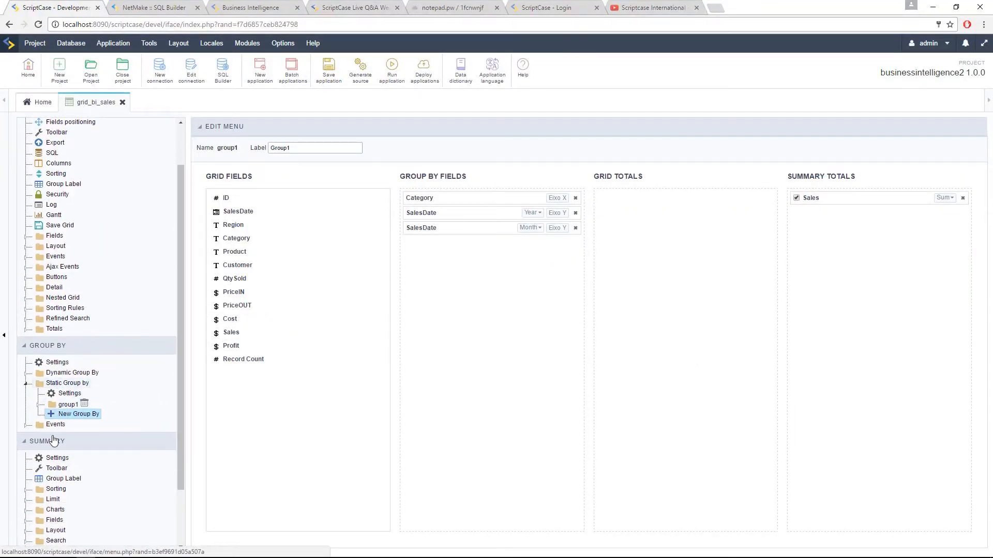
pyautogui.click(37, 405)
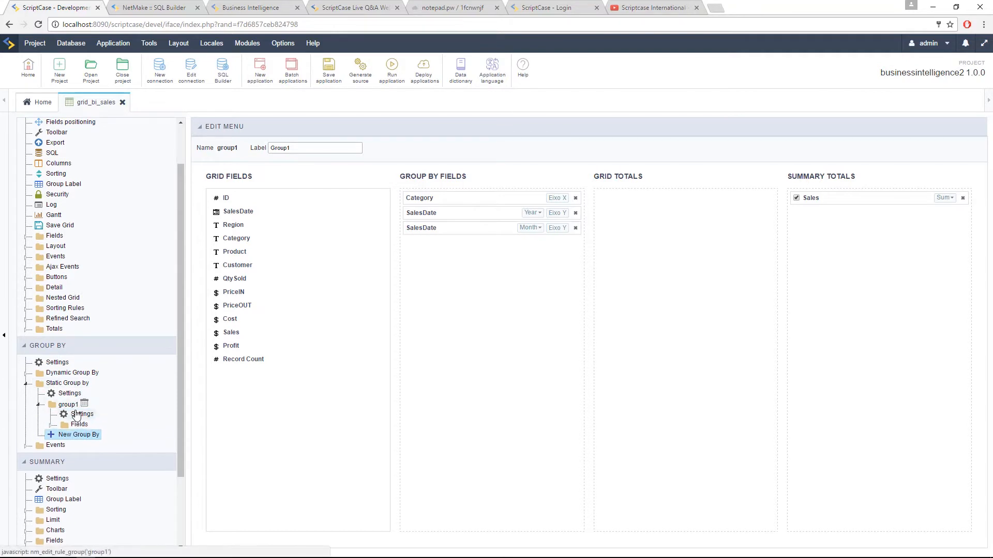
pyautogui.click(50, 425)
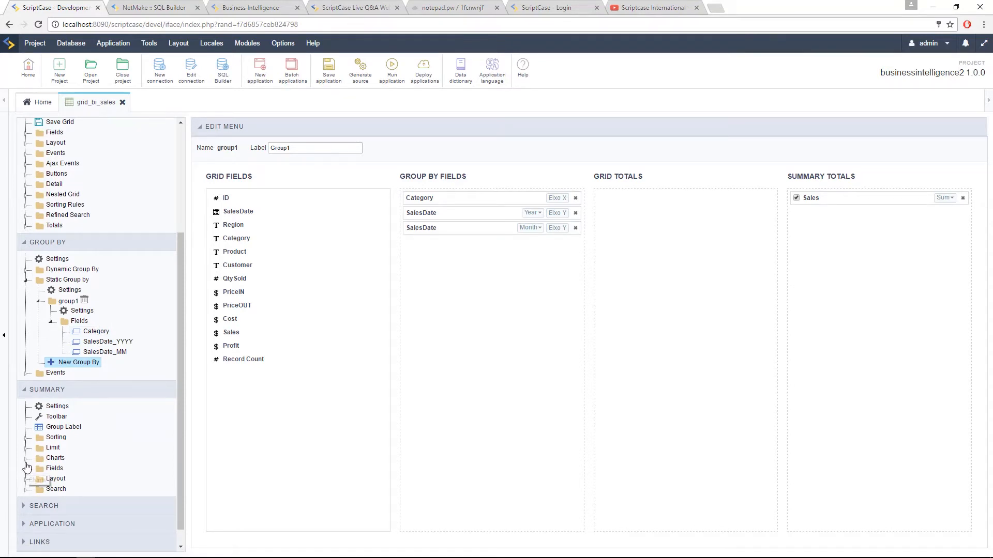
pyautogui.click(25, 469)
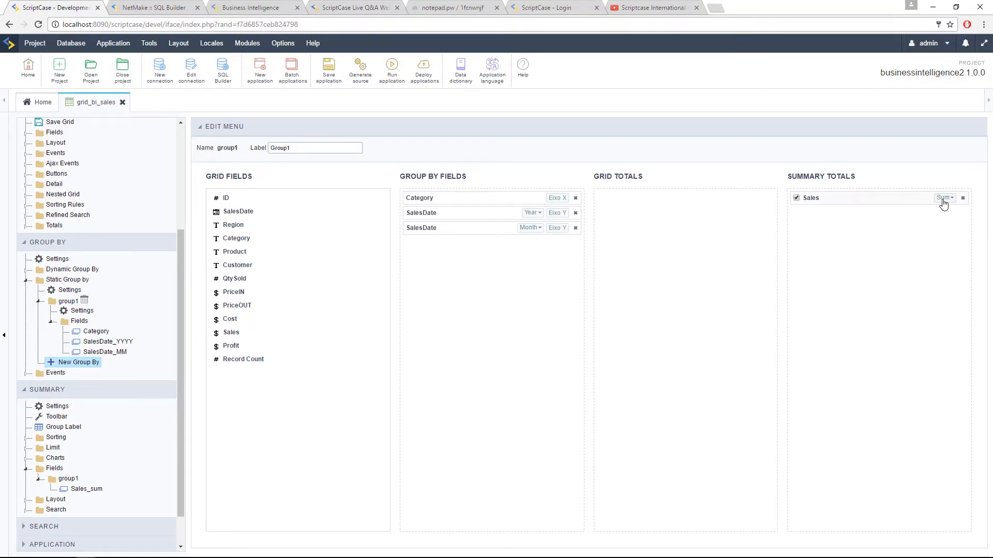
pyautogui.click(943, 201)
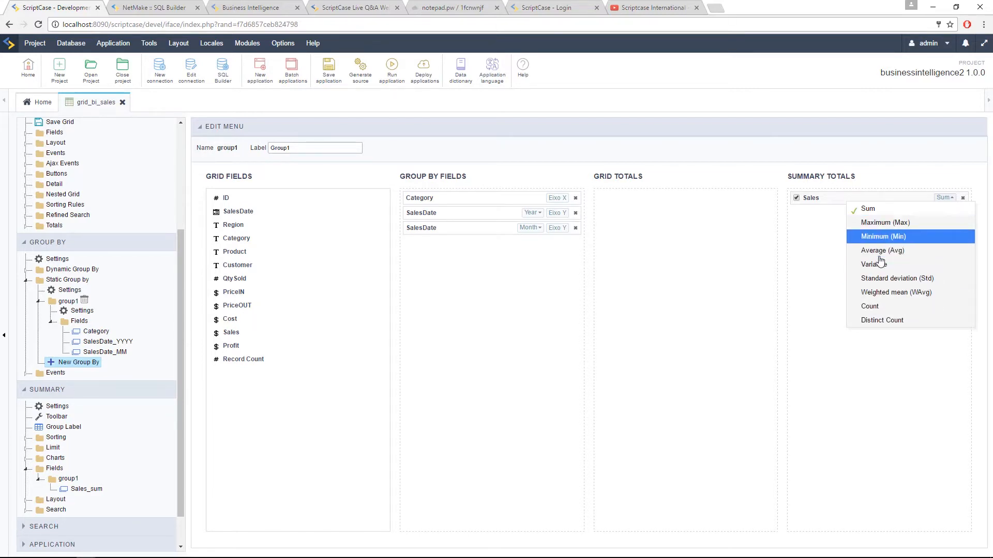
pyautogui.click(815, 251)
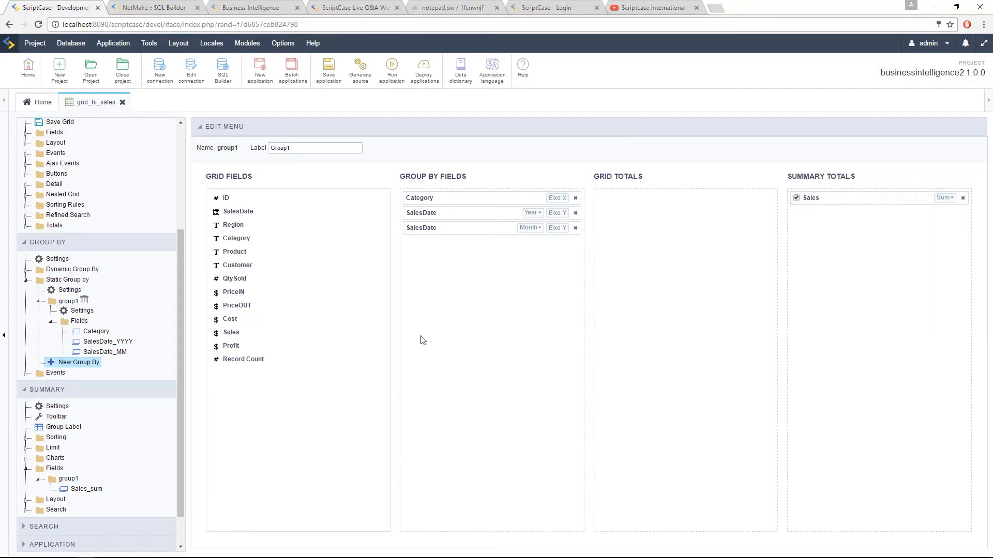
# - Run the grid application and switch its grouped output to the Summary view
pyautogui.click(391, 78)
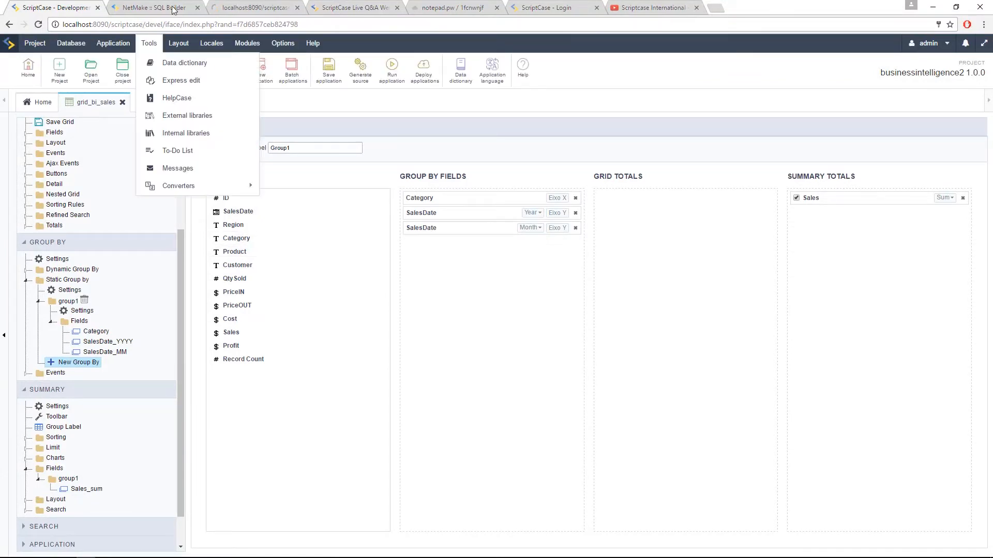
pyautogui.moveTo(235, 7); pyautogui.dragTo(135, 7)
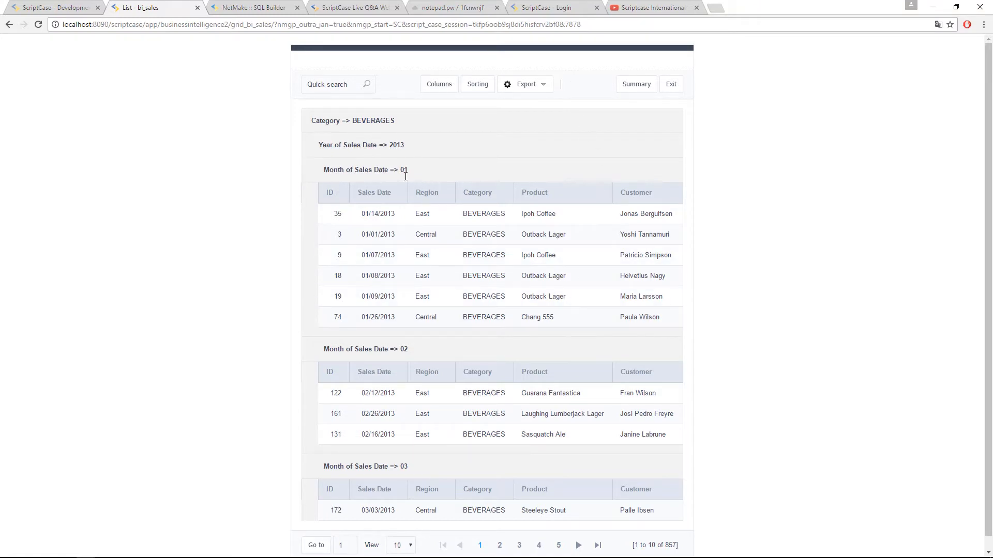
pyautogui.click(626, 92)
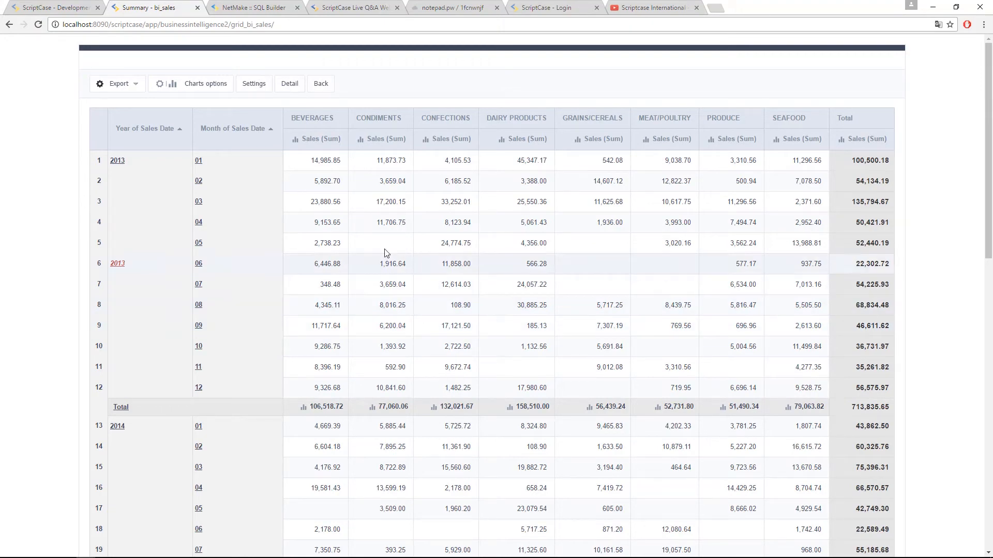
# - Make Summary the grid's initial module in the development environment and run the application again
pyautogui.click(47, 6)
pyautogui.scroll(3, 39, 178)
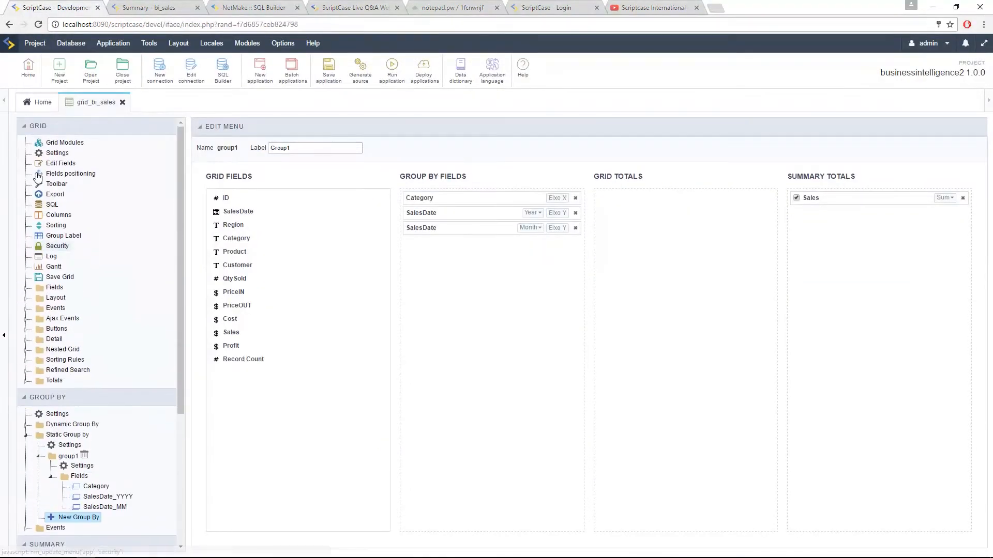
pyautogui.click(67, 143)
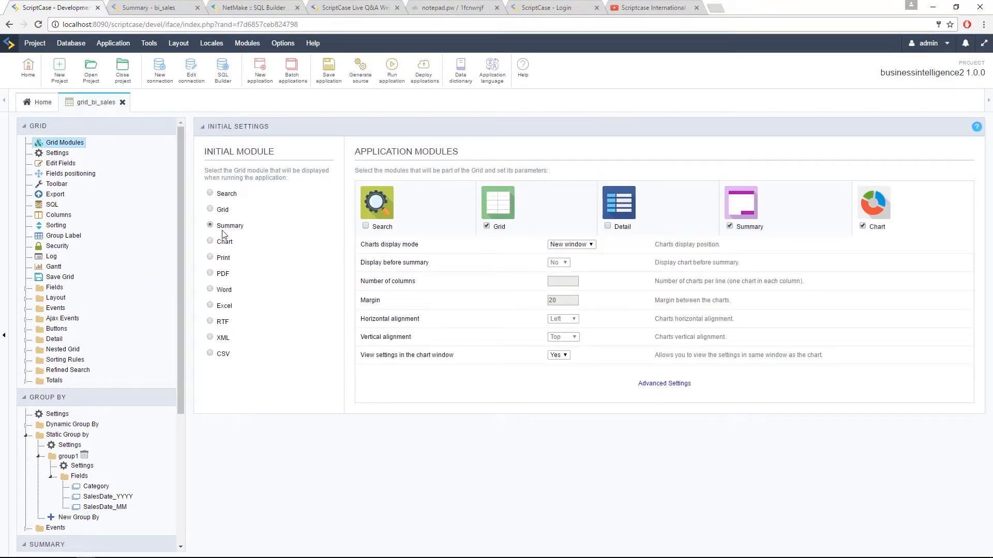
pyautogui.click(393, 72)
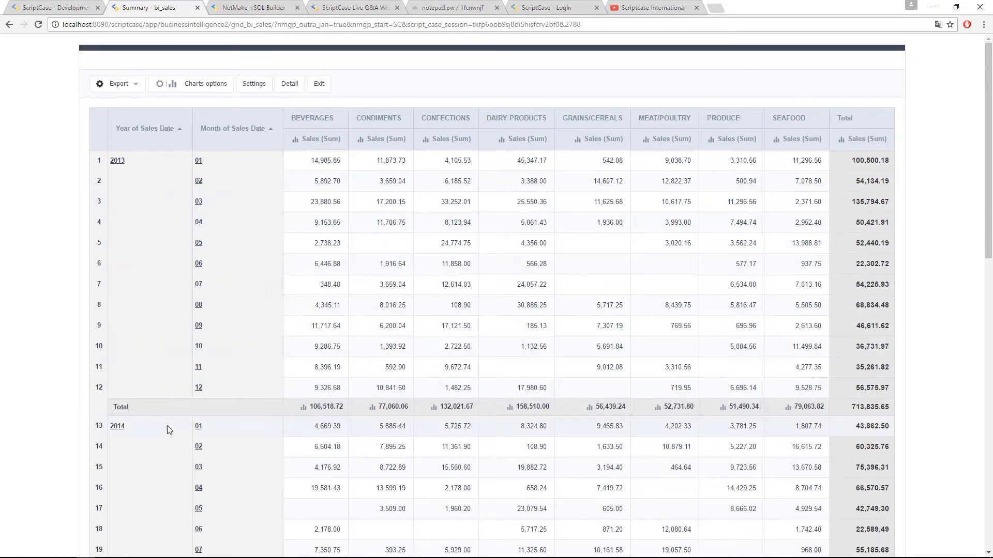
# - Move Category from columns to rows in the running summary's settings and apply the layout
pyautogui.click(241, 98)
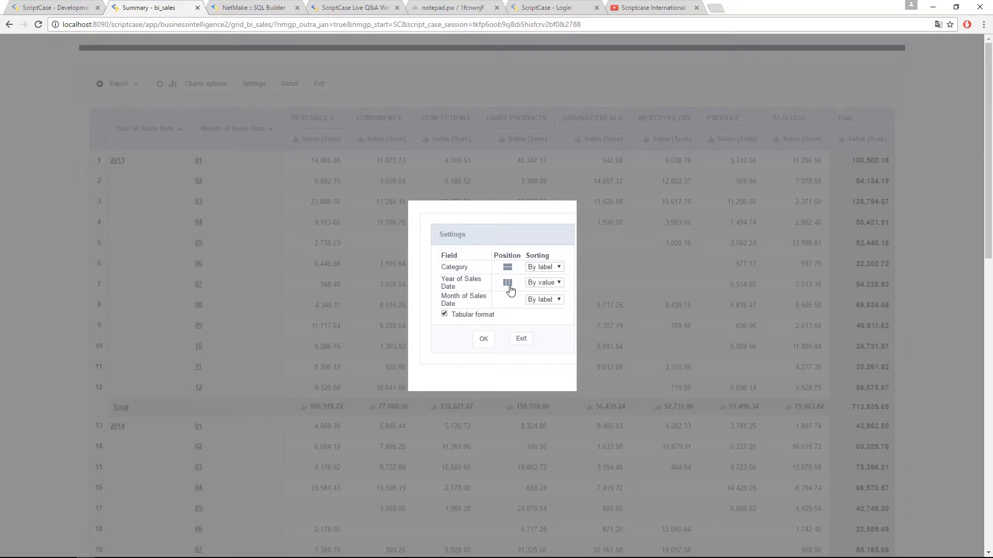
pyautogui.click(489, 341)
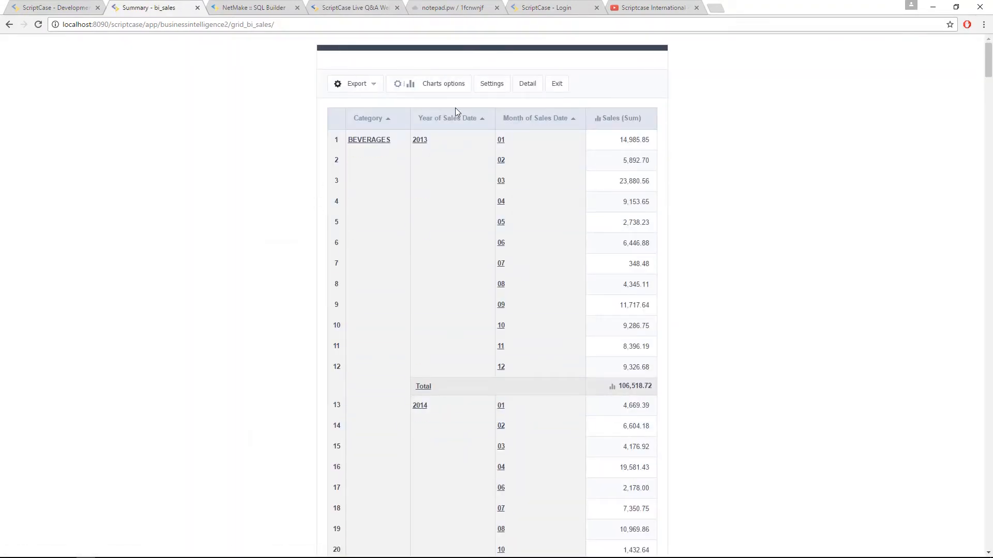
# - Examine the sorting choices for Category in the summary settings and close them without applying changes
pyautogui.click(501, 83)
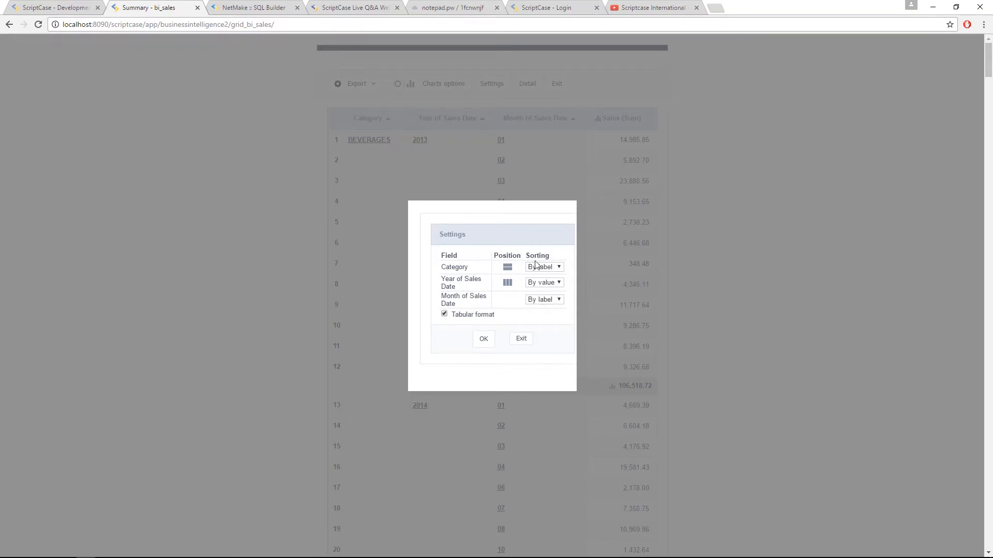
pyautogui.click(551, 270)
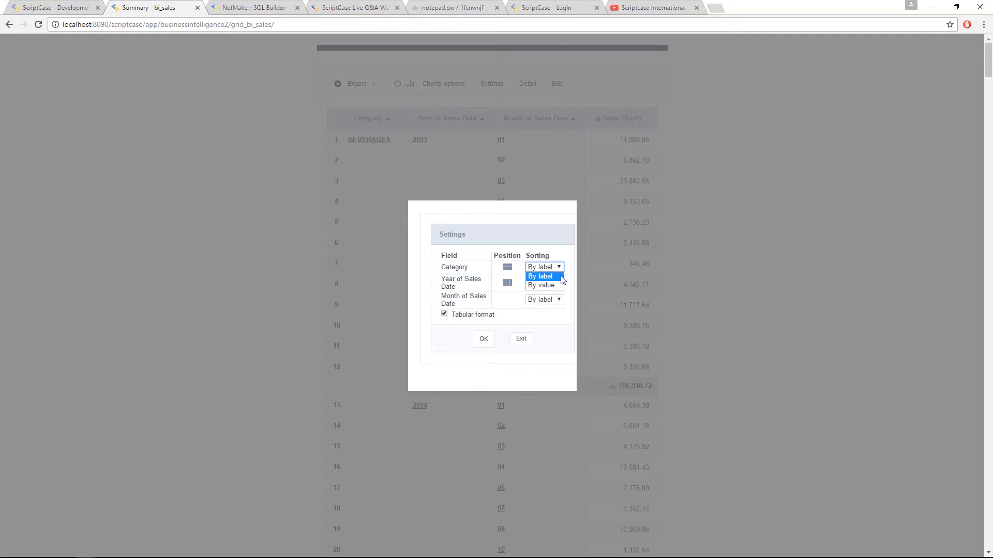
pyautogui.click(520, 338)
pyautogui.click(520, 339)
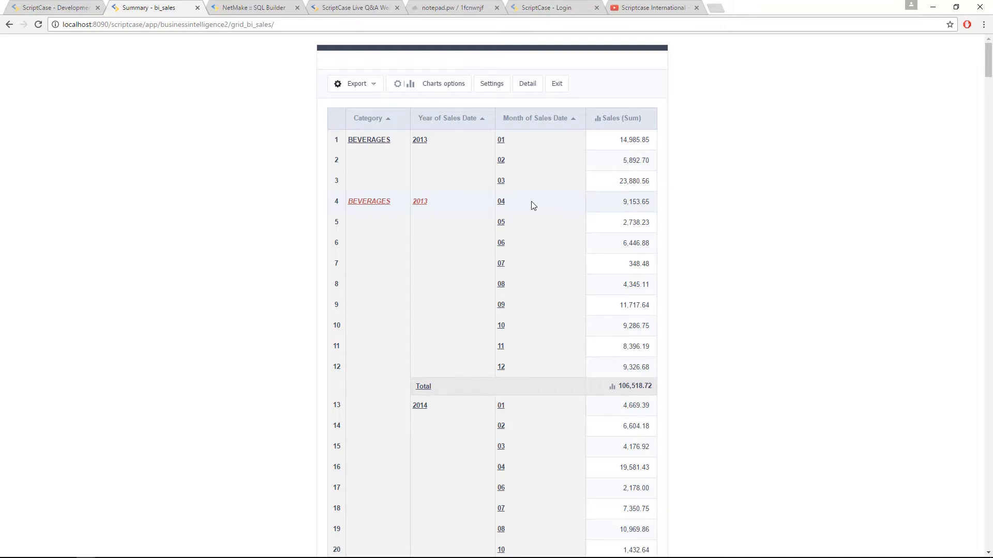
# - Review the position and sorting of all three group fields in the running summary's settings and close them unchanged
pyautogui.click(495, 83)
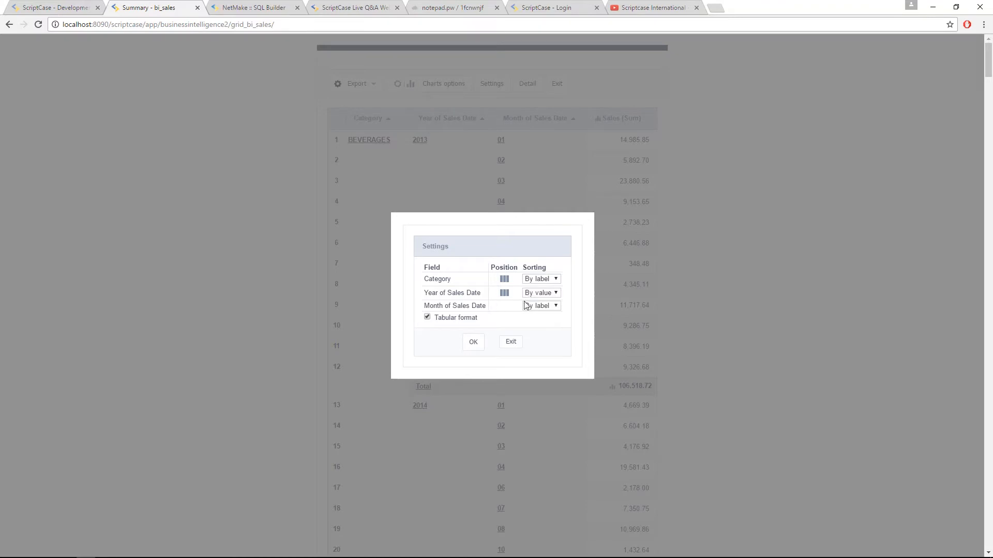
pyautogui.click(511, 343)
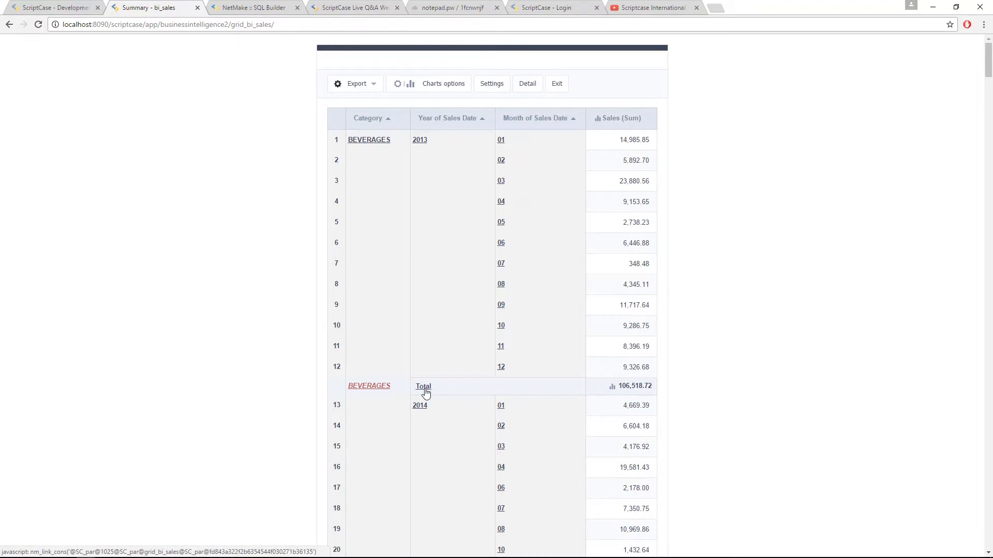
# - Return to the development environment, collapse the Grid and Group By sections, and open the Summary module's settings
pyautogui.click(61, 6)
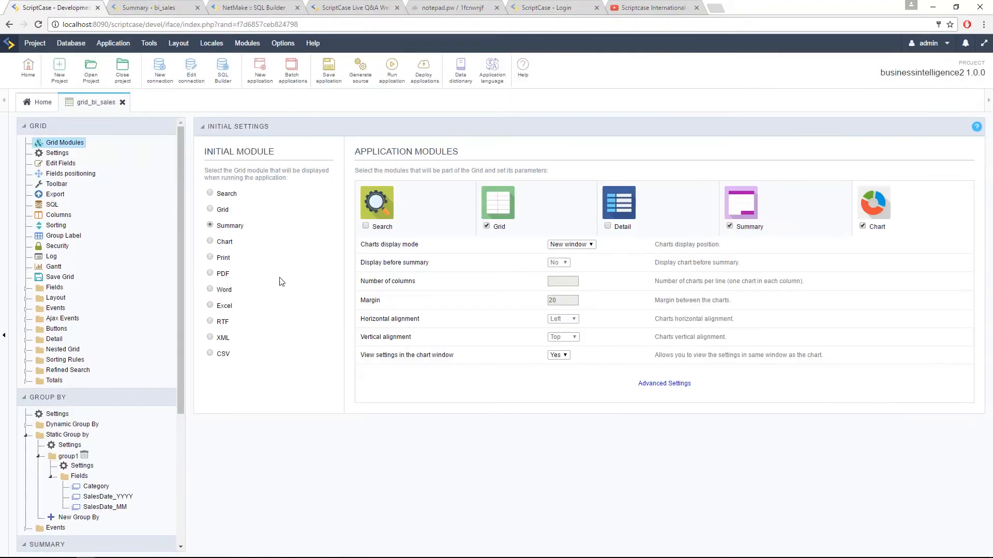
pyautogui.scroll(-2, 75, 403)
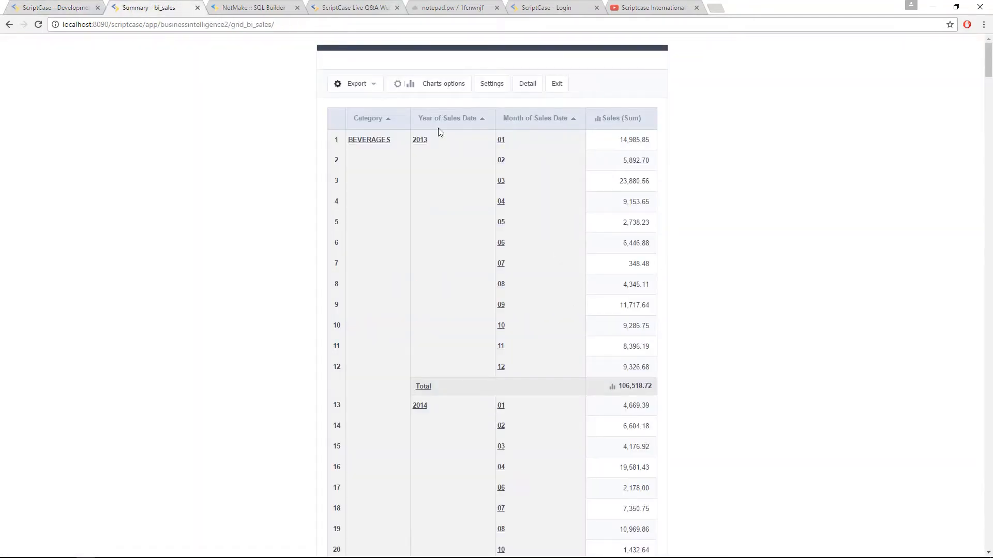
pyautogui.click(53, 4)
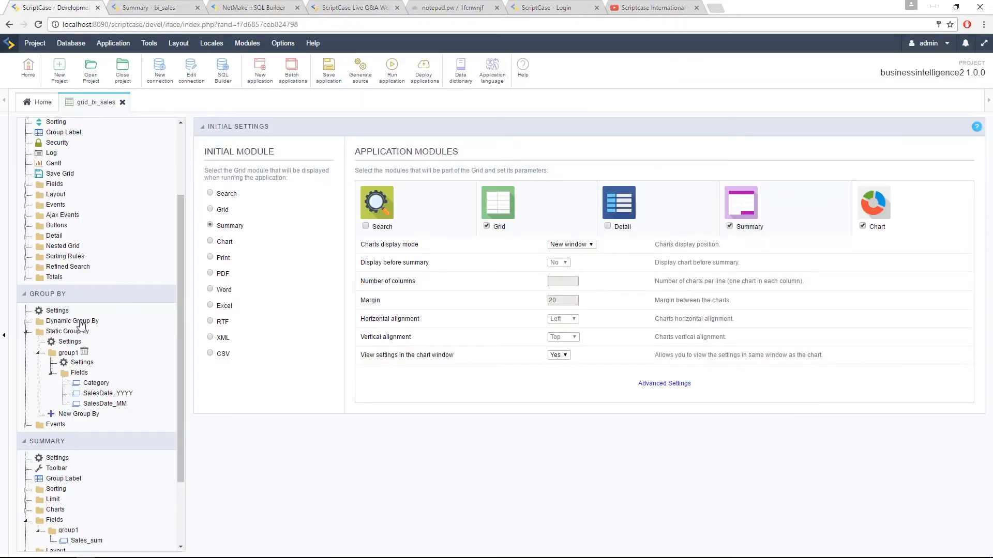
pyautogui.click(73, 296)
pyautogui.scroll(2, 65, 256)
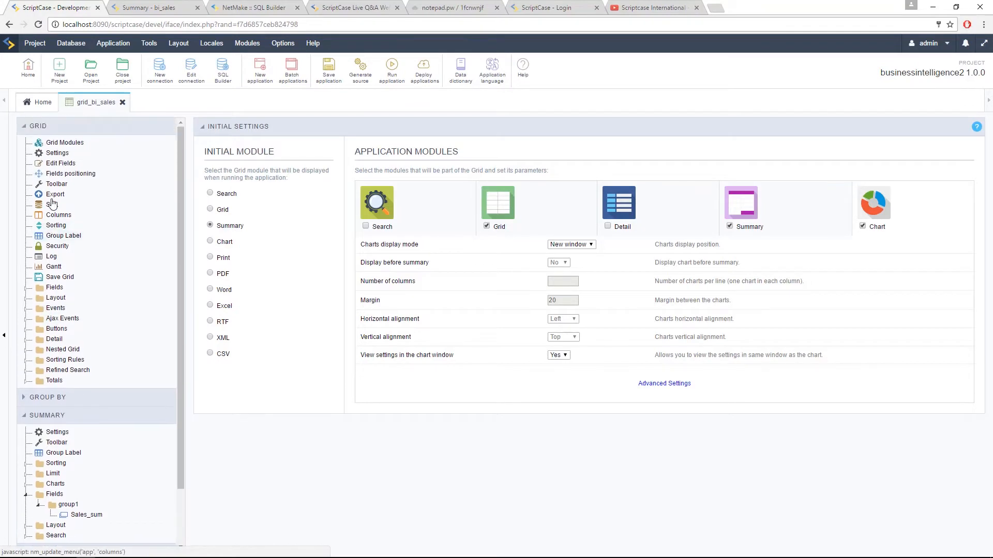
pyautogui.click(57, 128)
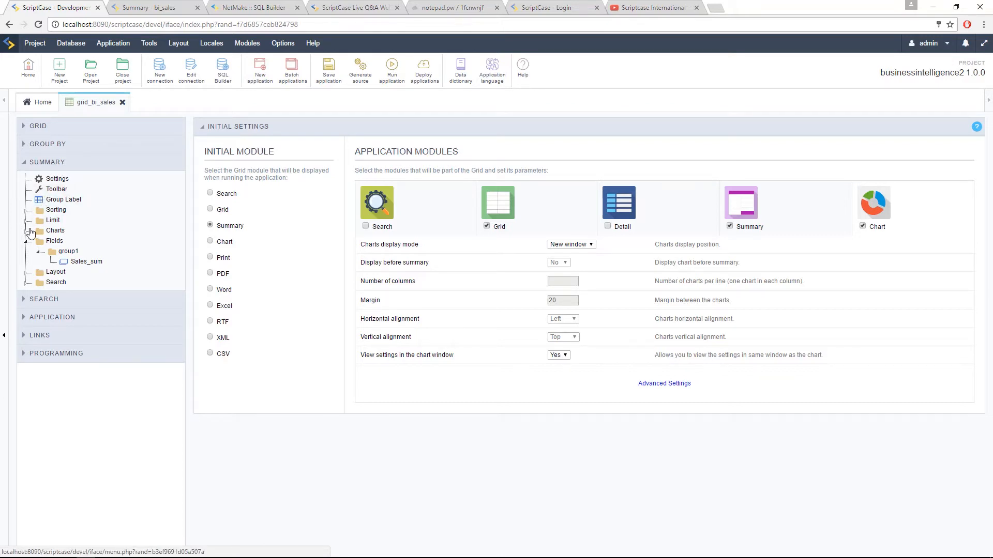
pyautogui.click(27, 232)
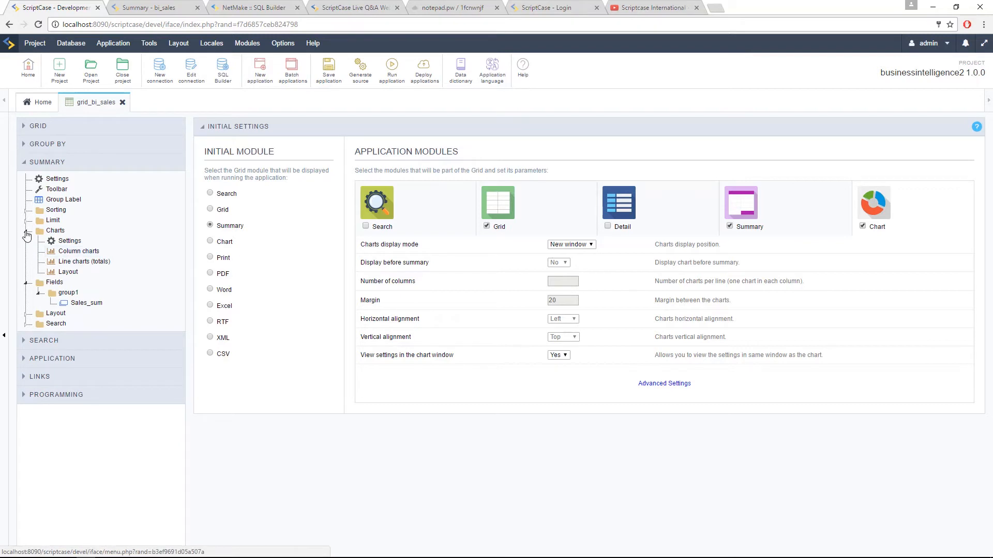
pyautogui.click(26, 232)
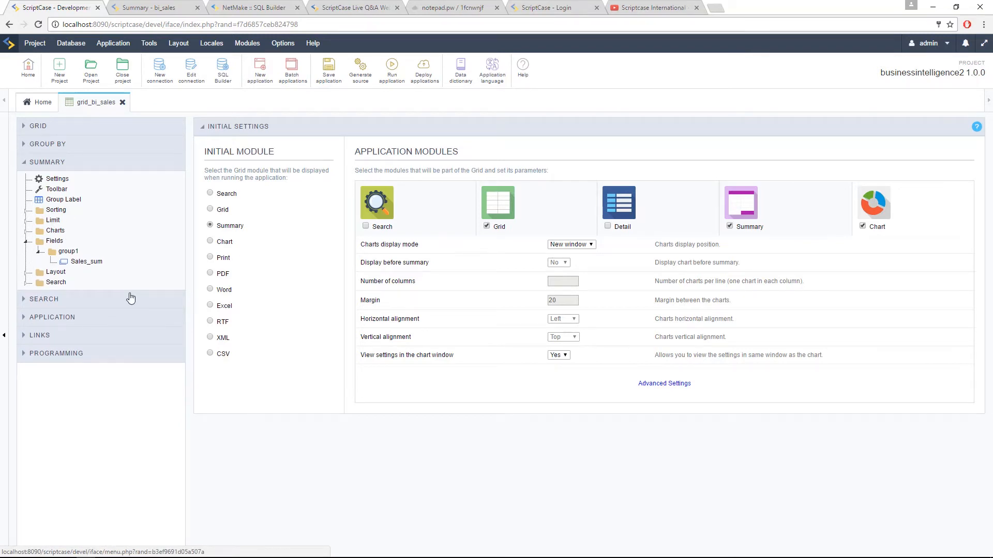
pyautogui.click(149, 7)
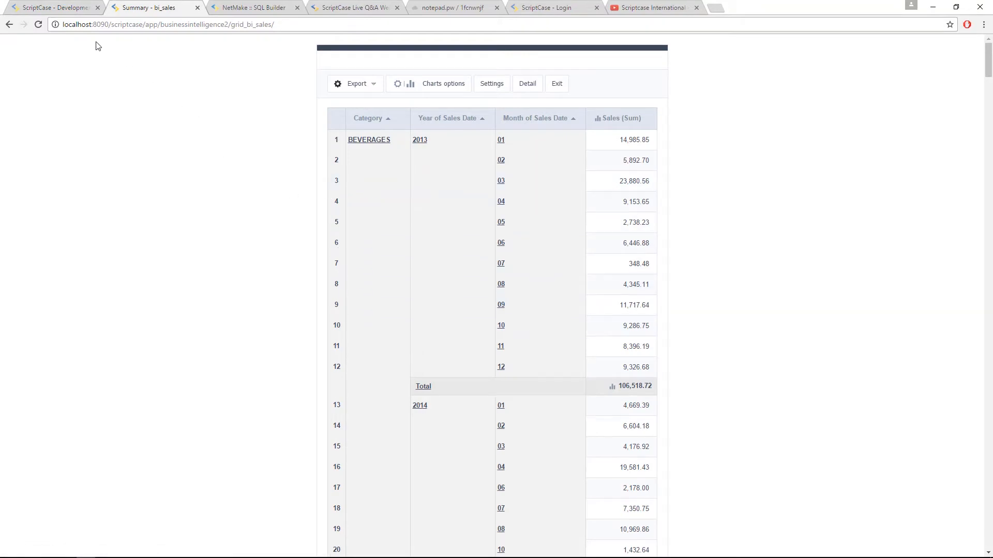
pyautogui.click(45, 7)
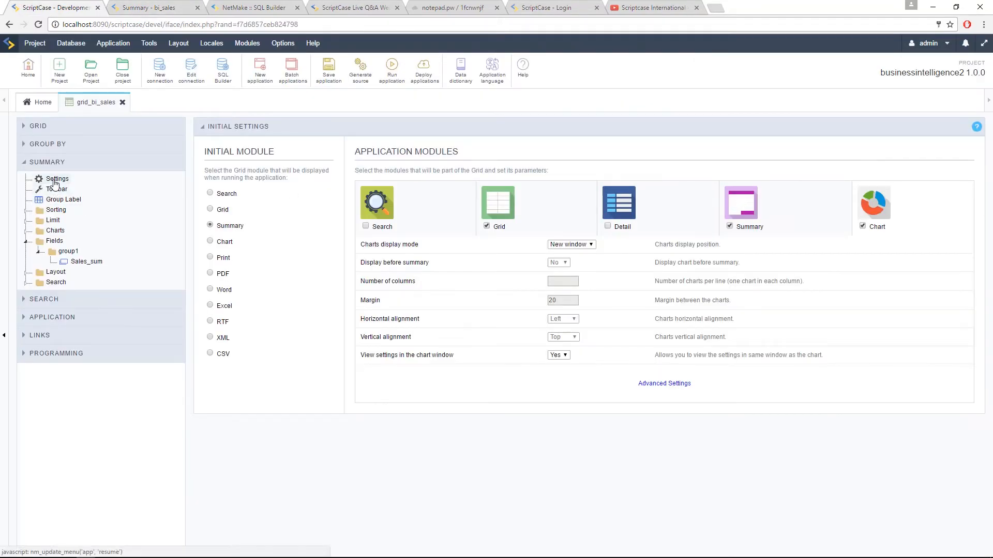
pyautogui.click(55, 180)
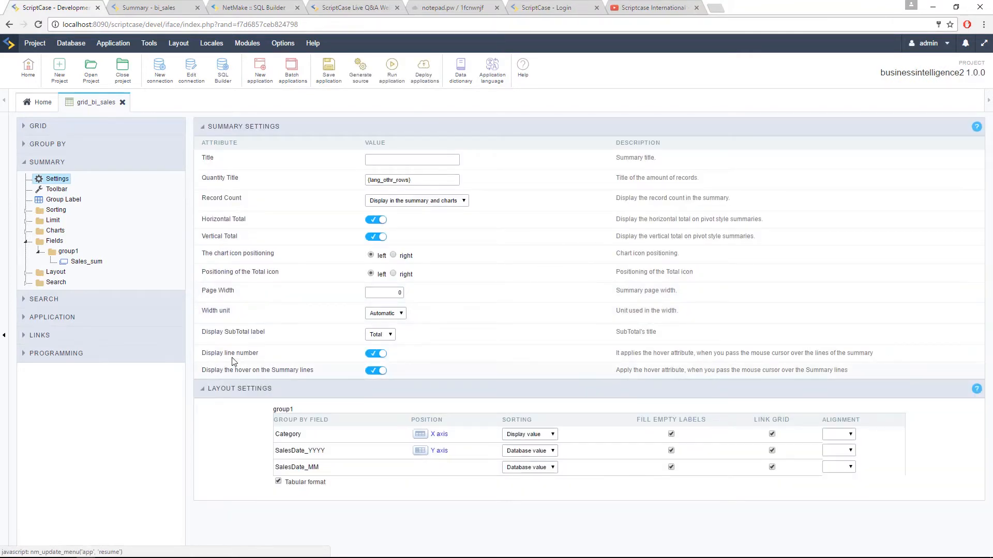
# - Set the summary's Display SubTotal label option to Value
pyautogui.moveTo(216, 331); pyautogui.dragTo(261, 331)
pyautogui.moveTo(206, 353); pyautogui.dragTo(227, 352)
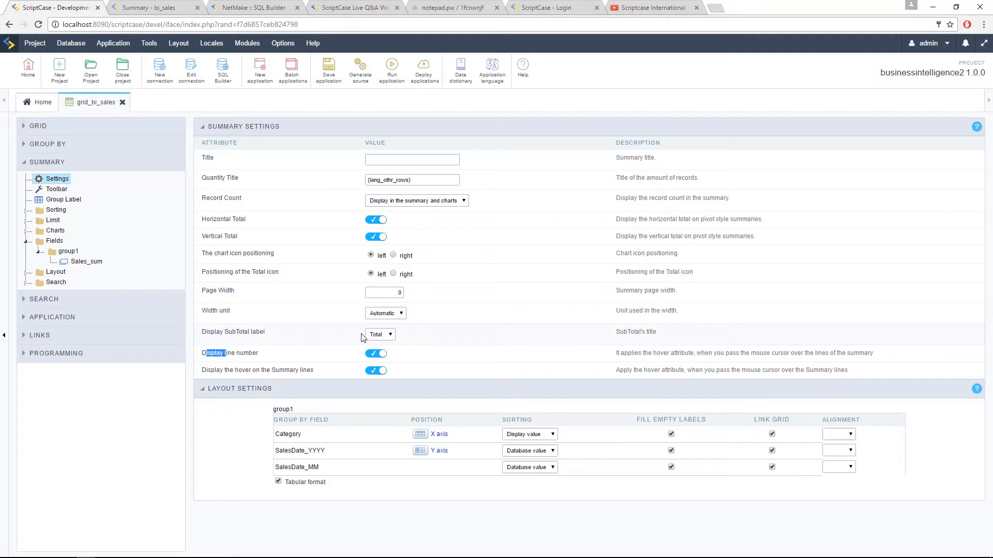
pyautogui.click(390, 339)
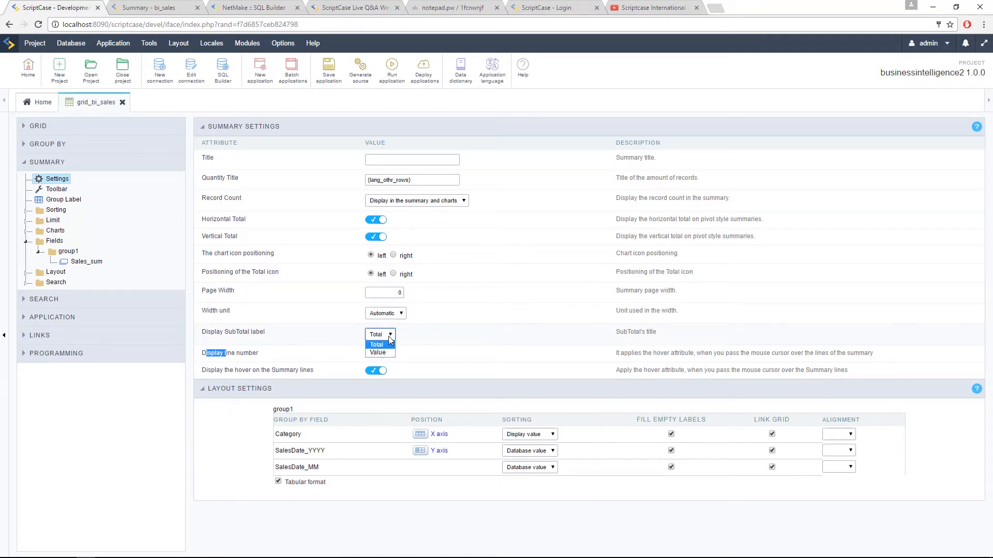
pyautogui.click(377, 353)
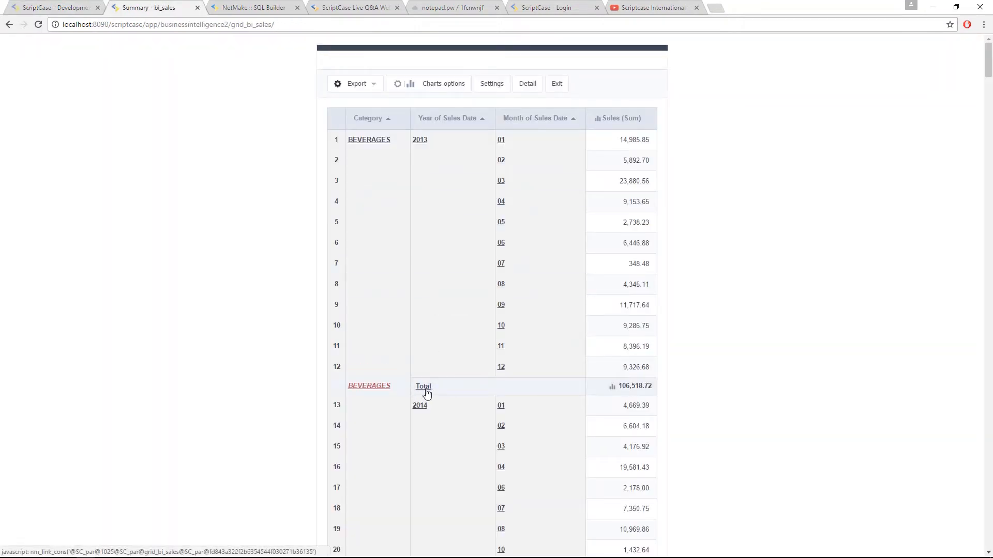
pyautogui.click(73, 7)
pyautogui.click(380, 334)
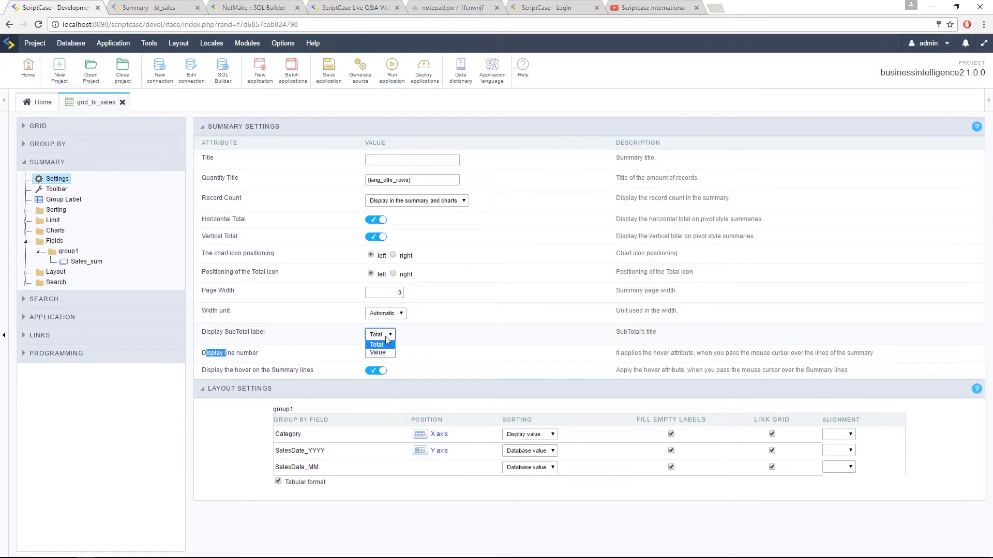
pyautogui.click(377, 352)
# - Run the grid application again and review the yearly subtotal labels throughout the summary
pyautogui.click(392, 68)
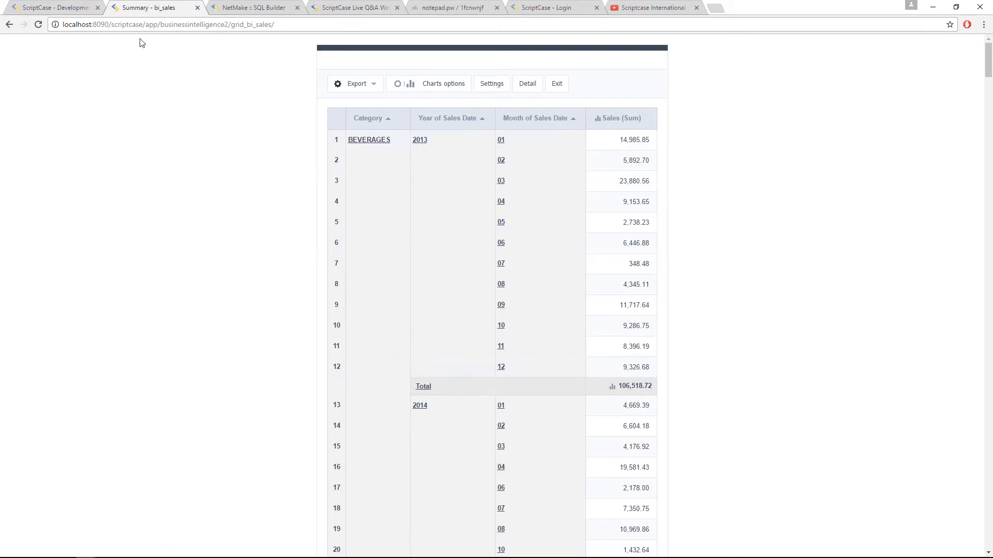
pyautogui.click(78, 8)
pyautogui.click(313, 43)
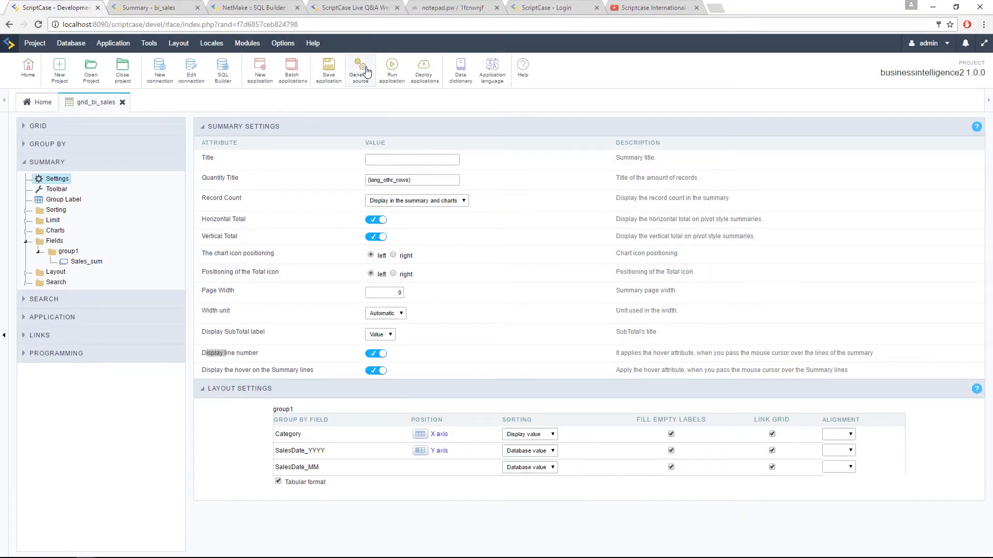
pyautogui.click(392, 71)
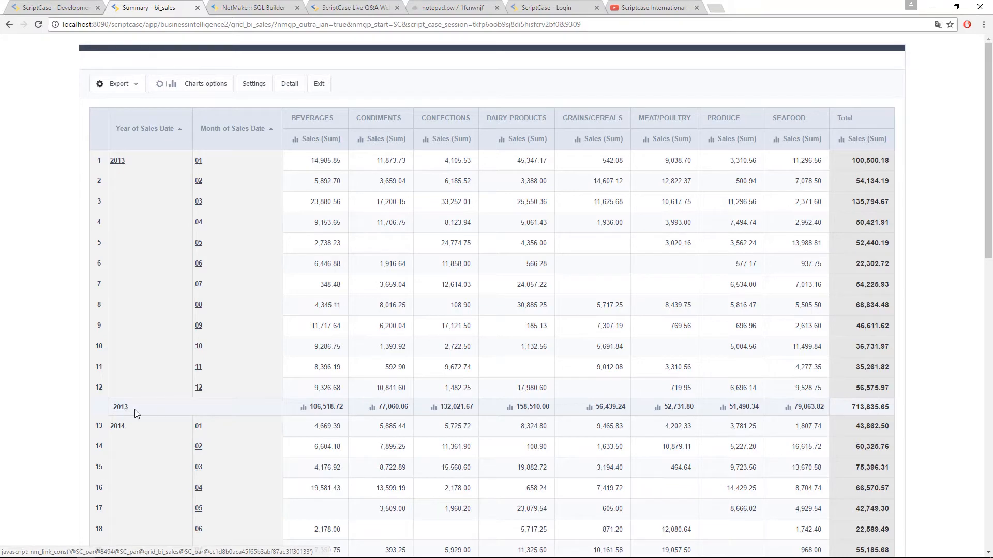
pyautogui.scroll(-5, 135, 407)
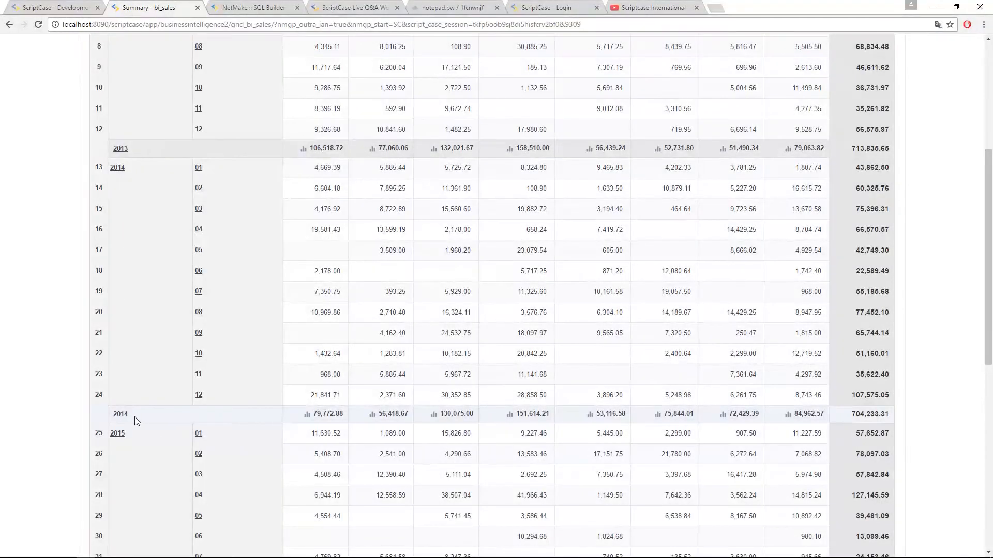
pyautogui.scroll(-8, 135, 420)
pyautogui.scroll(13, 217, 385)
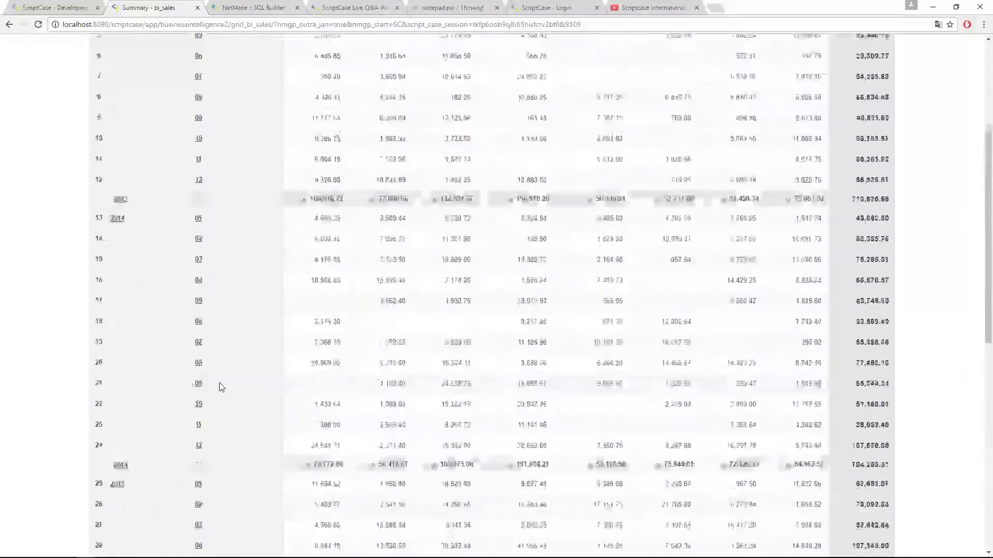
# - Check the subtotal label choices without changing them, and compare the line number and hover options with the running summary
pyautogui.click(51, 7)
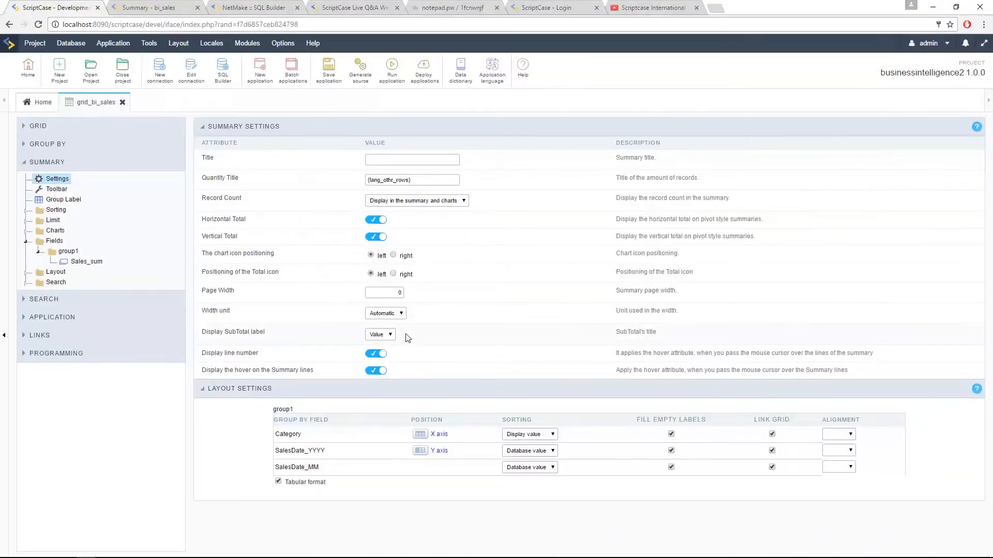
pyautogui.click(383, 335)
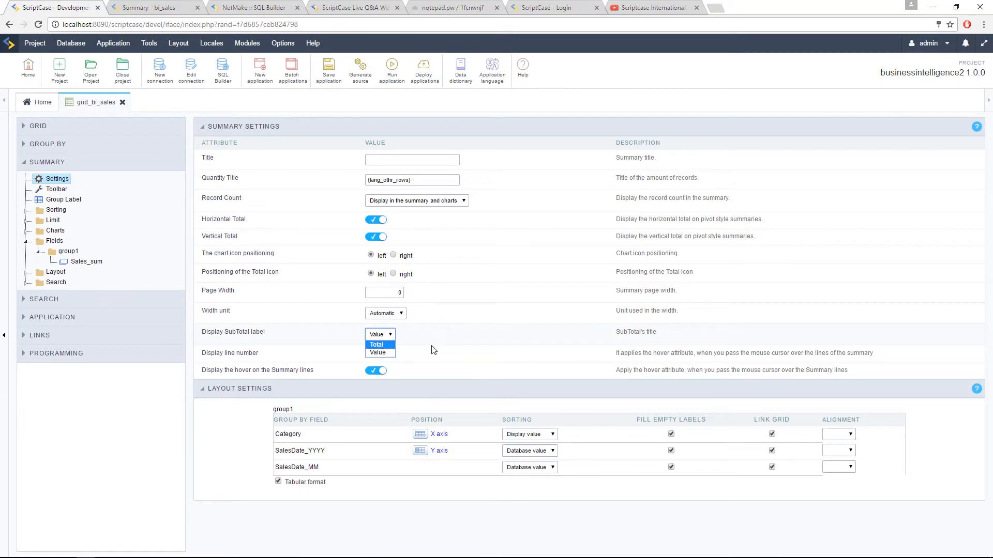
pyautogui.click(468, 349)
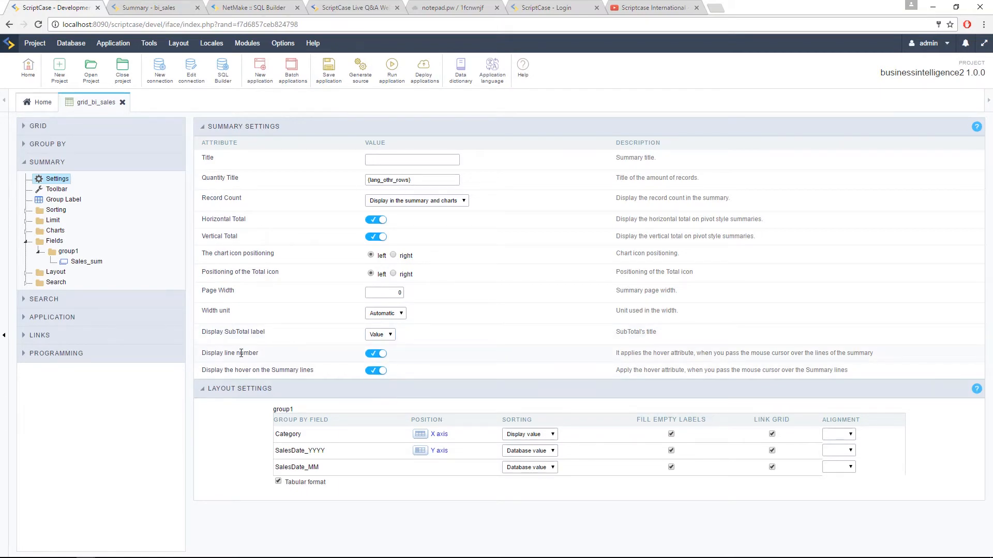
pyautogui.click(161, 7)
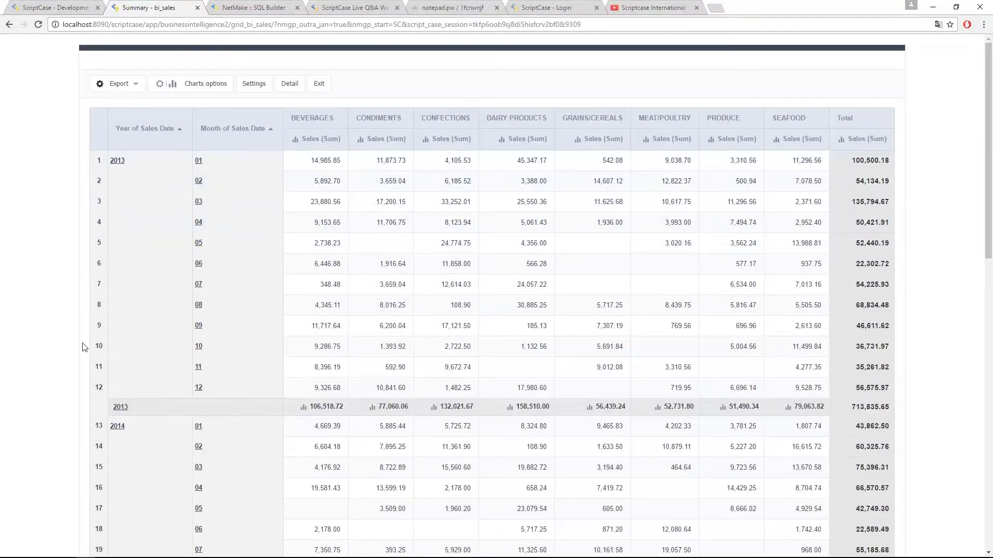
pyautogui.click(55, 6)
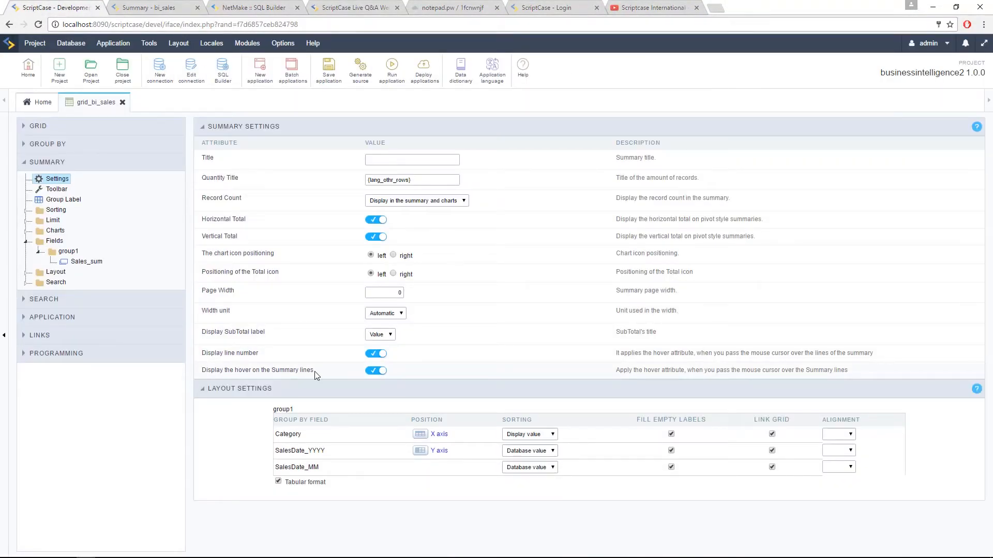
pyautogui.click(148, 6)
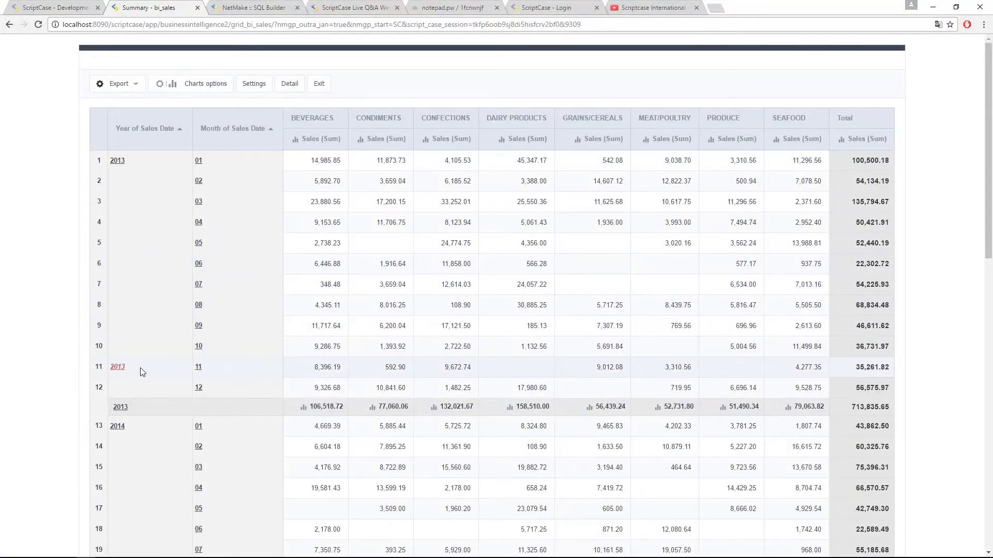
pyautogui.moveTo(143, 243); pyautogui.dragTo(146, 264)
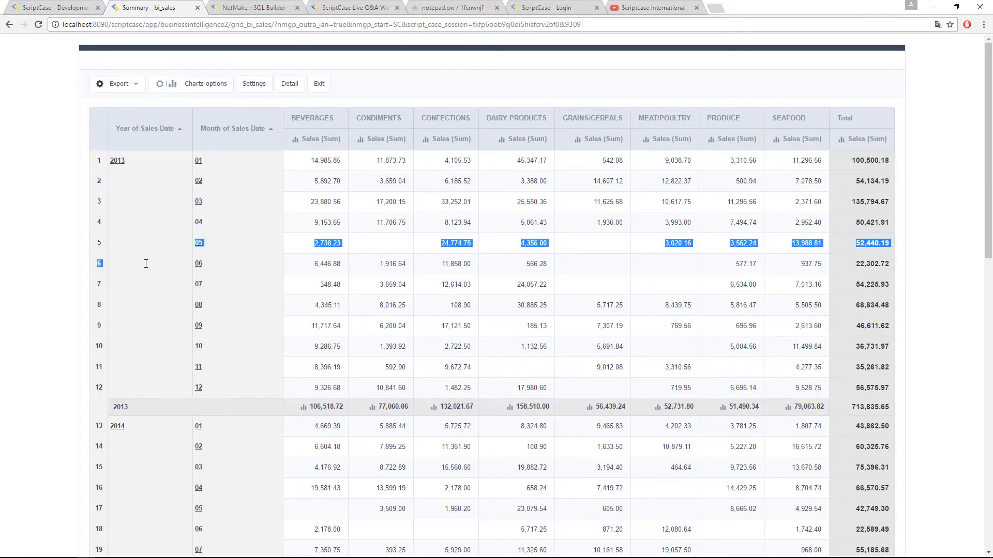
# - Start a new static Group By in the development environment, grouped by Customer with the sum of Sales as its summary total
pyautogui.click(48, 3)
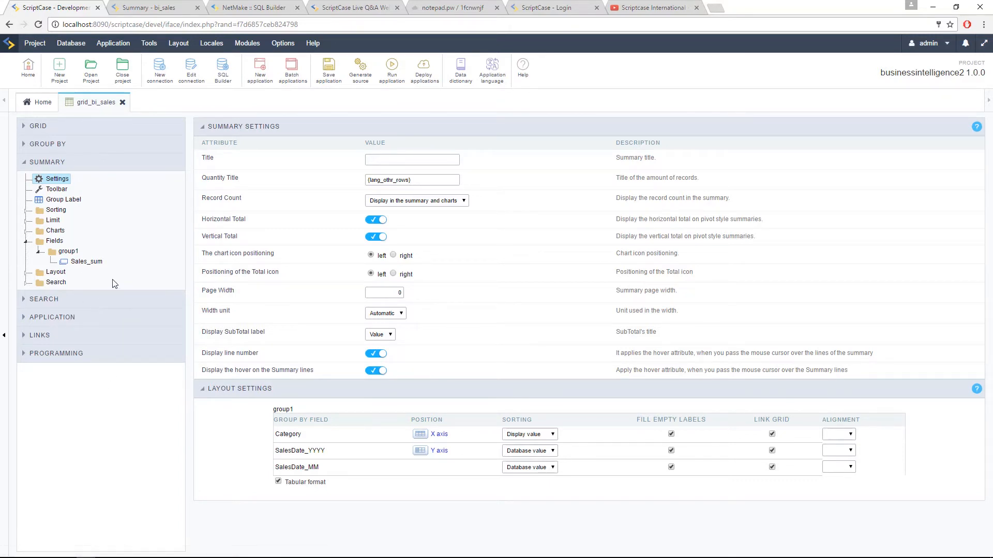
pyautogui.click(25, 148)
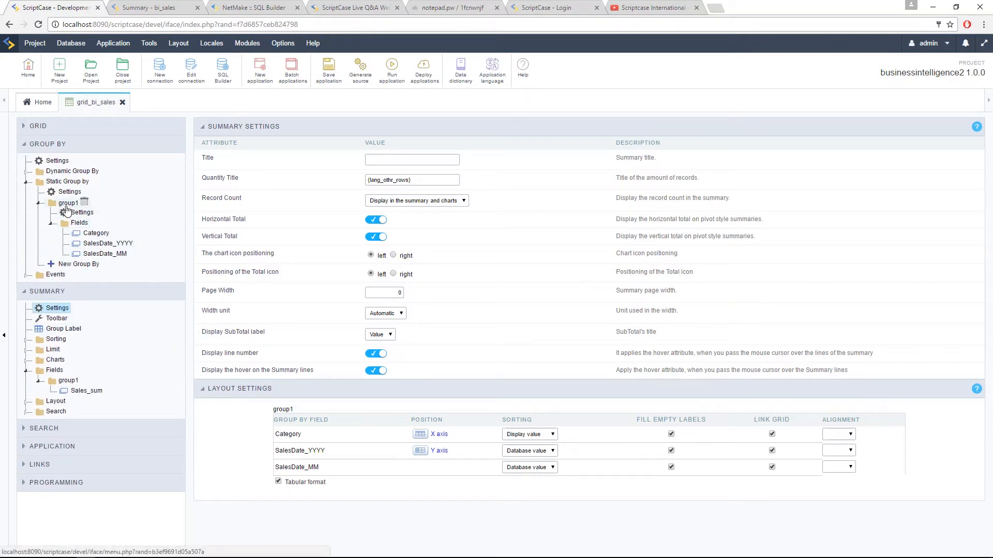
pyautogui.click(83, 266)
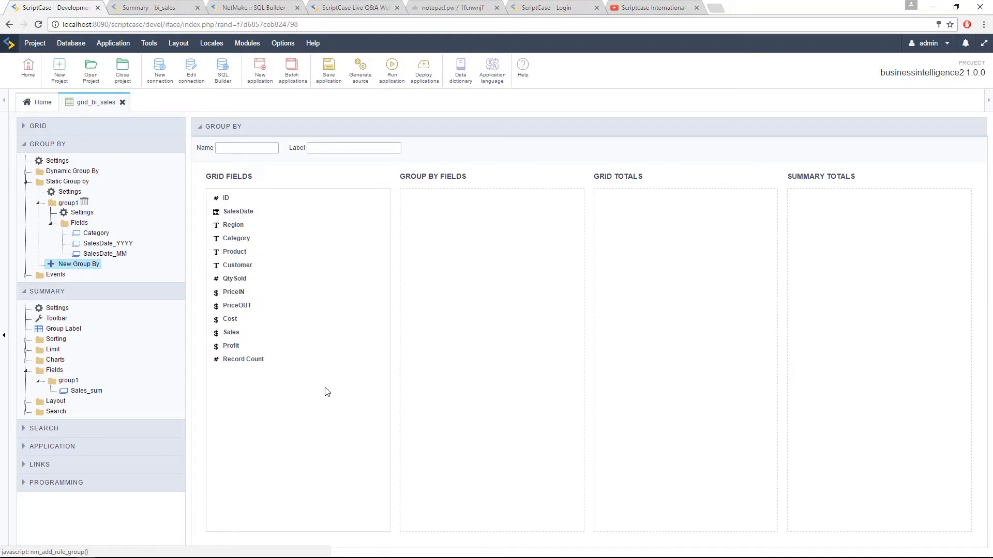
pyautogui.moveTo(244, 265); pyautogui.dragTo(408, 228)
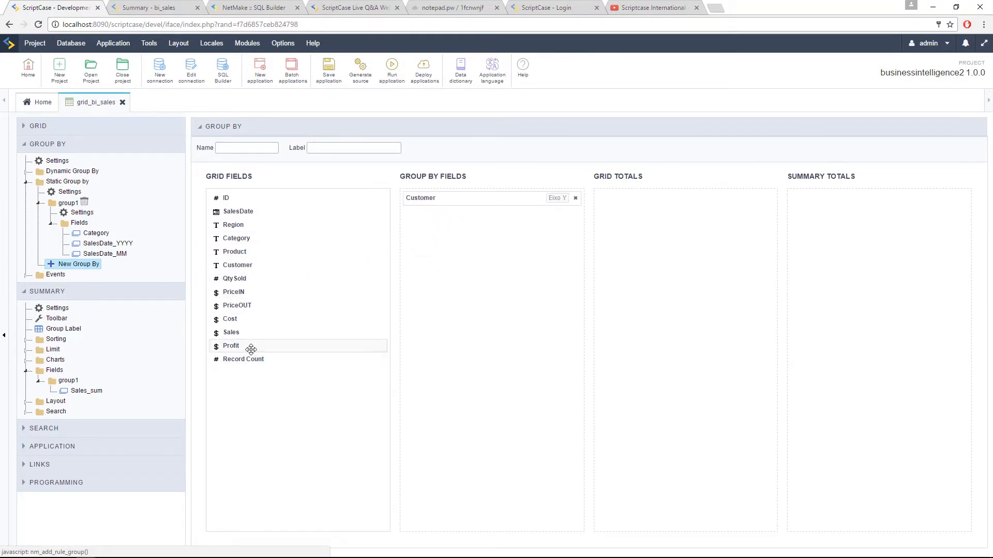
pyautogui.moveTo(243, 333); pyautogui.dragTo(775, 242)
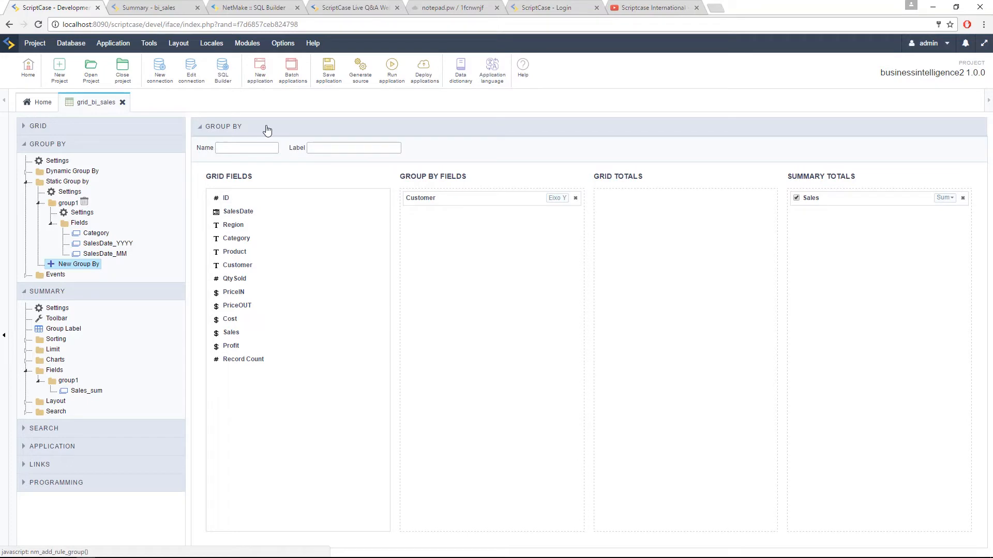
# - Name the new static Group By group2 and give it the label Group2
pyautogui.click(244, 149)
pyautogui.write('g')
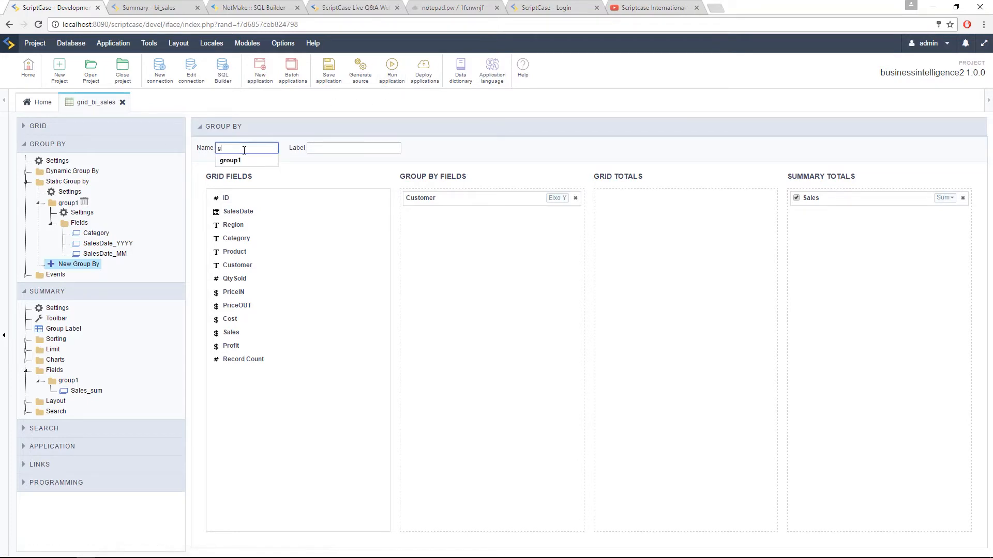
pyautogui.write('roup')
pyautogui.press('Down')
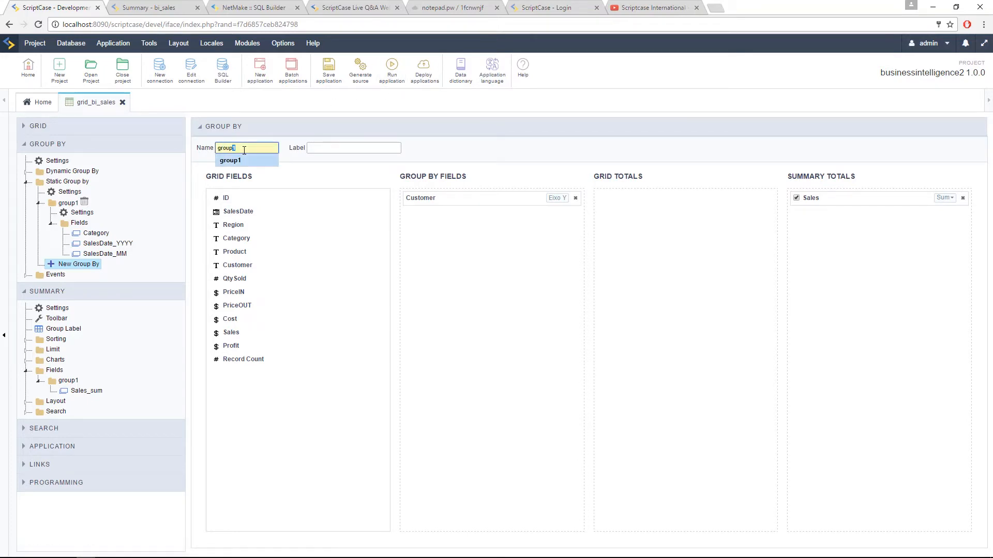
pyautogui.write('2')
pyautogui.press('Tab')
pyautogui.write('Grou')
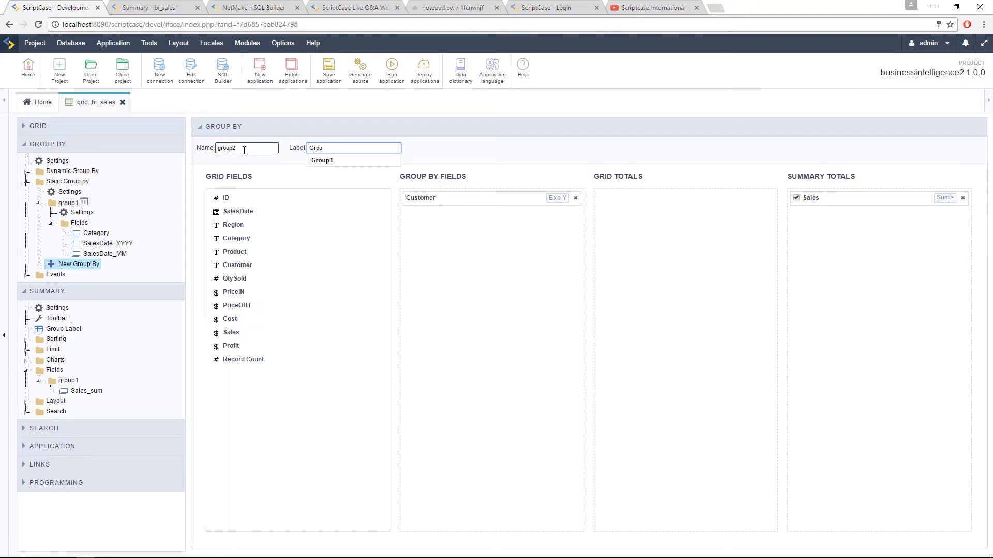
pyautogui.press('Down')
pyautogui.press('Return')
pyautogui.press('BackSpace')
pyautogui.write('2')
pyautogui.click(471, 152)
# - Run the grid application, switch its summary to Group2, and review the sales totals per customer
pyautogui.click(392, 70)
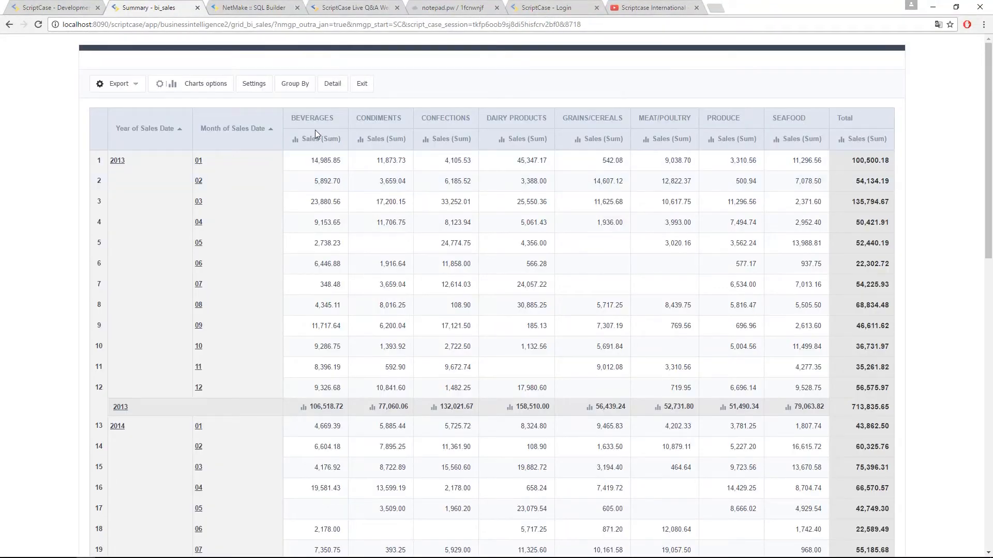
pyautogui.click(296, 85)
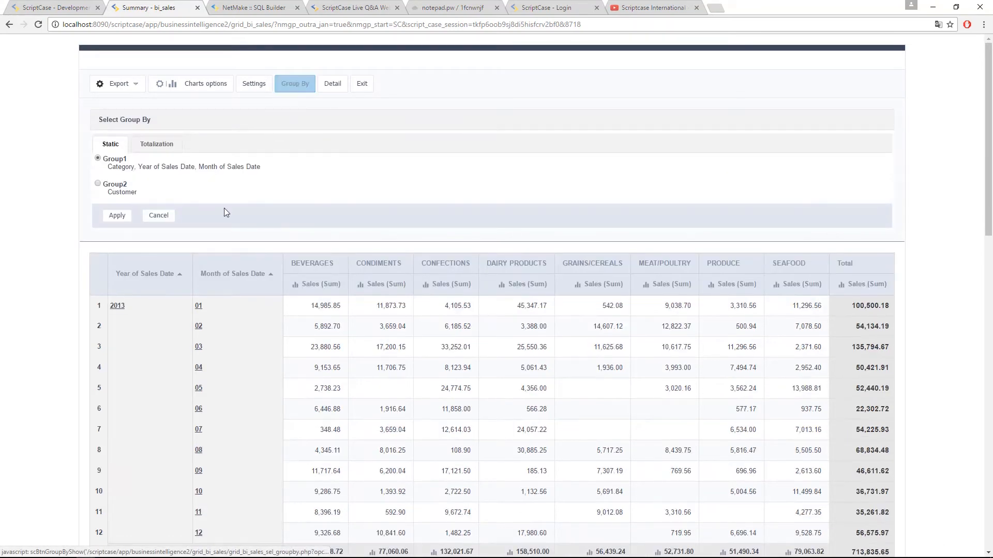
pyautogui.click(98, 185)
pyautogui.click(116, 215)
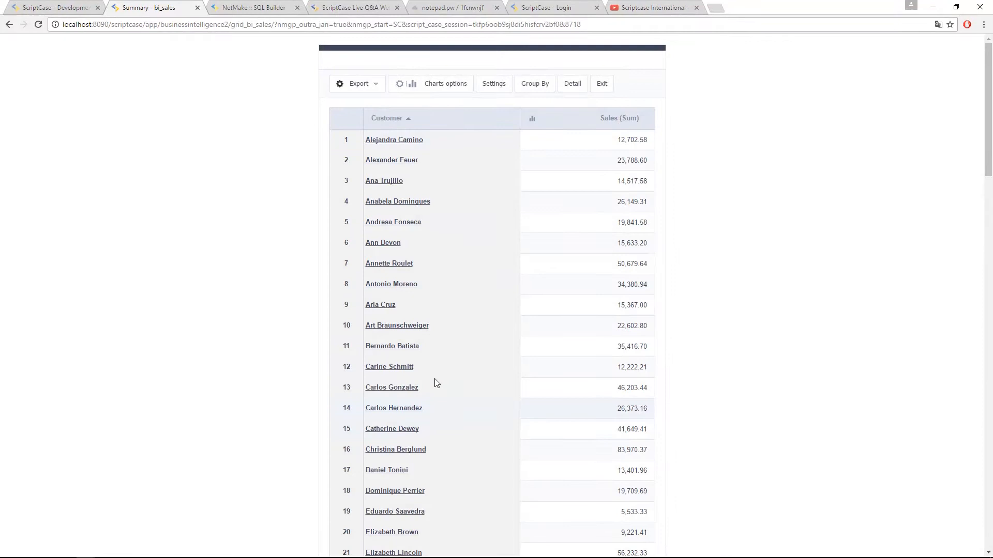
pyautogui.scroll(-6, 433, 207)
pyautogui.scroll(6, 431, 256)
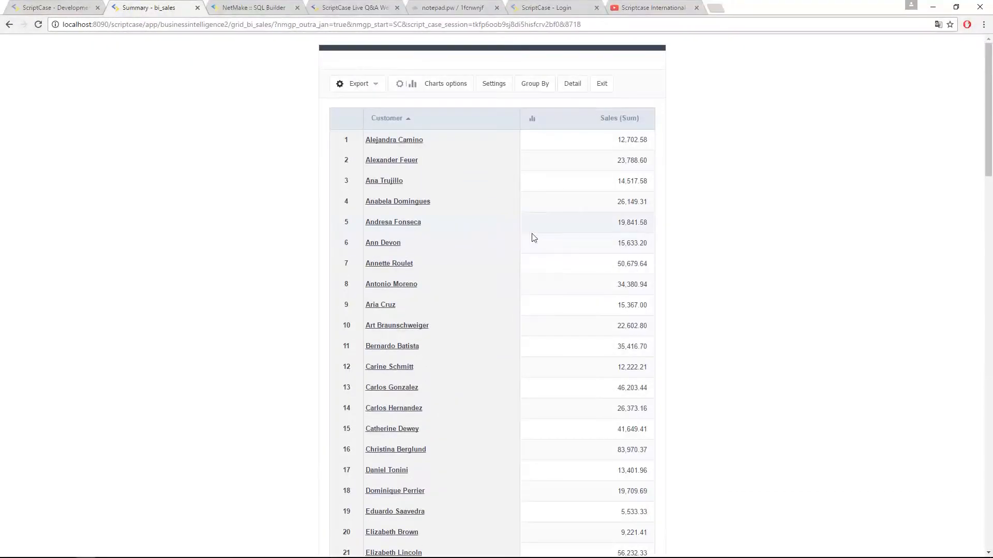
# - Review the initial Group By and sorting options in the static grouping settings, save the application, and expand group2's summary fields
pyautogui.click(54, 7)
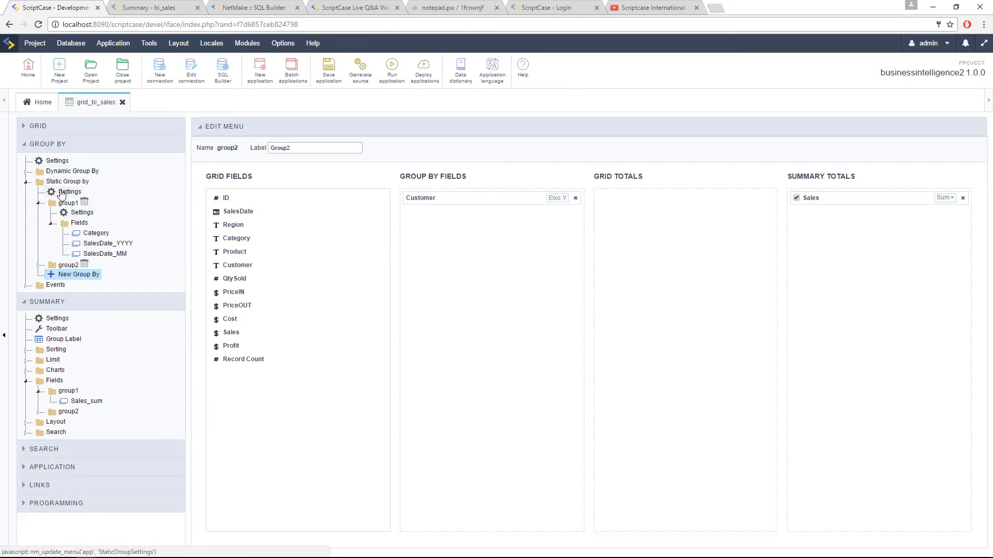
pyautogui.click(72, 192)
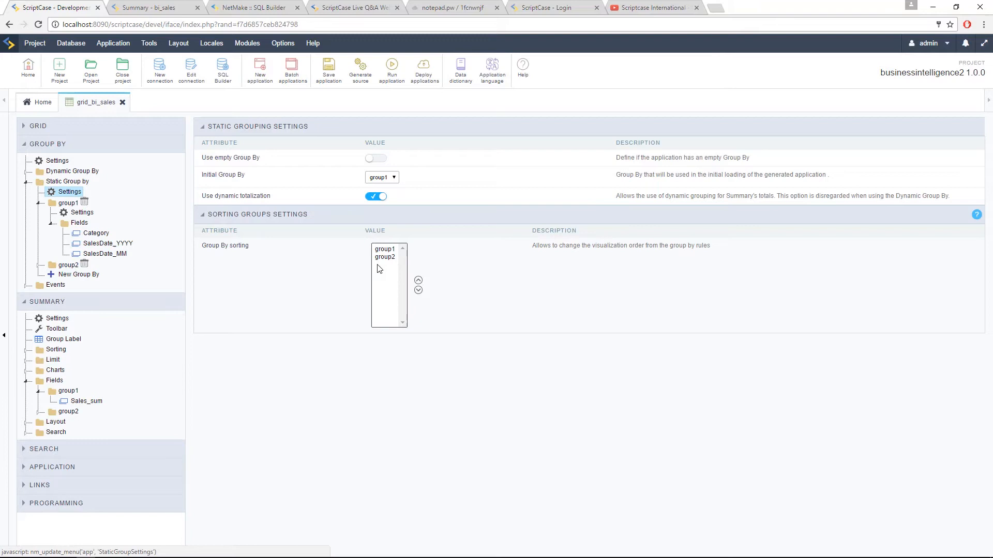
pyautogui.click(387, 254)
pyautogui.click(390, 258)
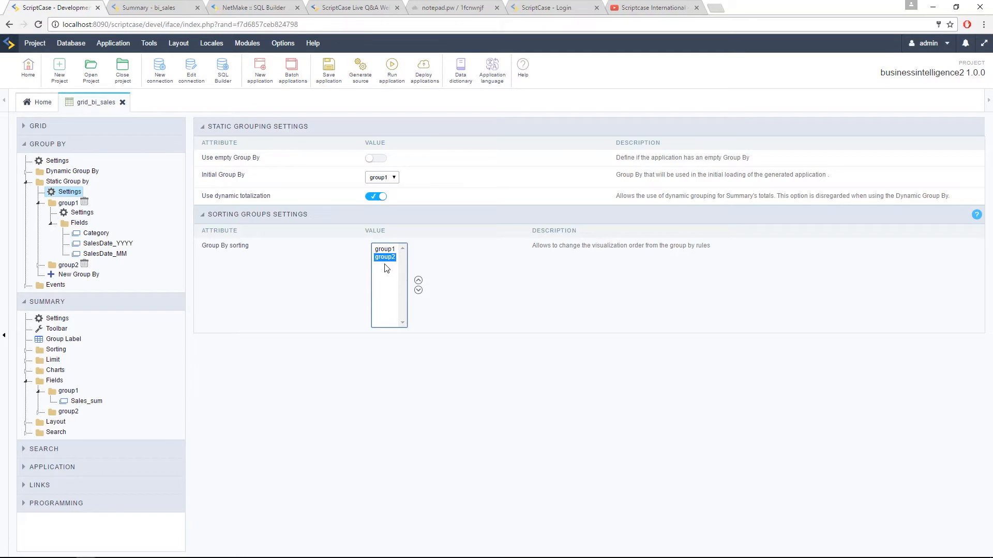
pyautogui.click(386, 250)
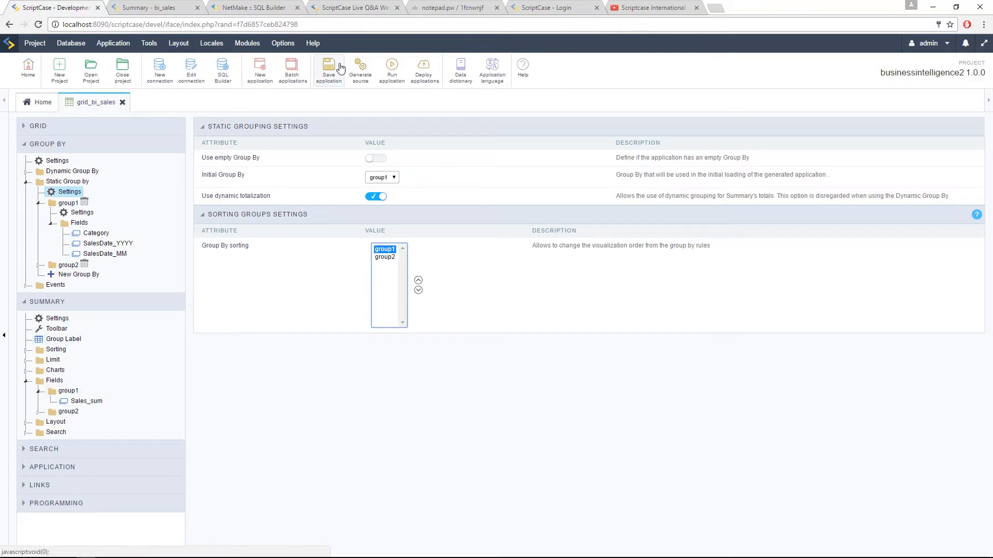
pyautogui.click(329, 70)
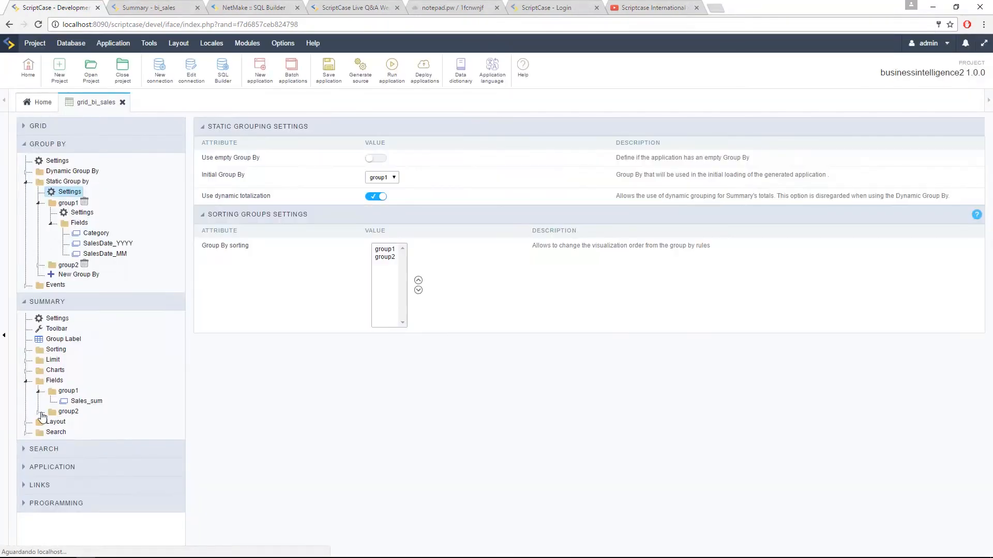
pyautogui.click(40, 413)
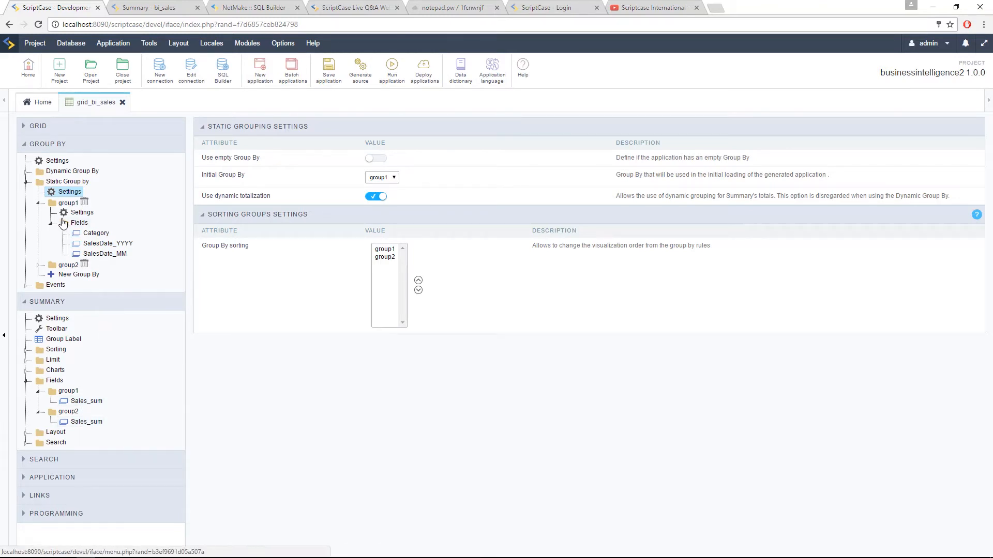
# - Open the settings of group1's SalesDate_MM field and check the month values in the running summary under Group1
pyautogui.click(104, 253)
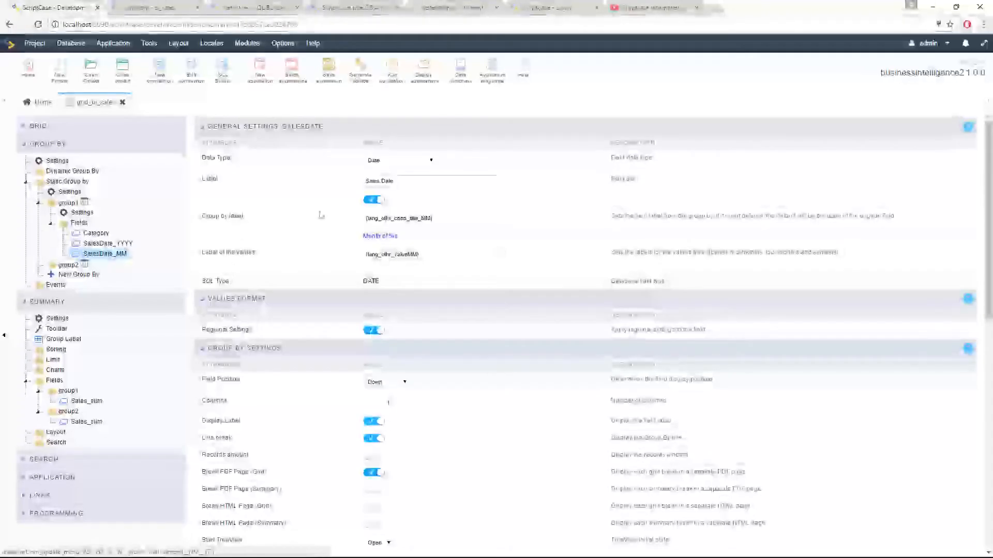
pyautogui.click(170, 7)
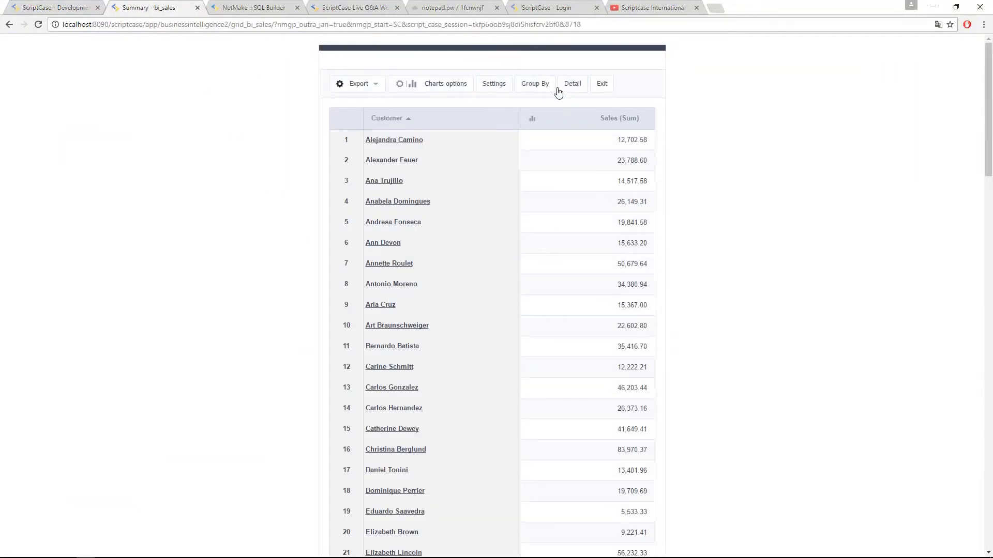
pyautogui.click(536, 84)
pyautogui.click(337, 159)
pyautogui.click(356, 216)
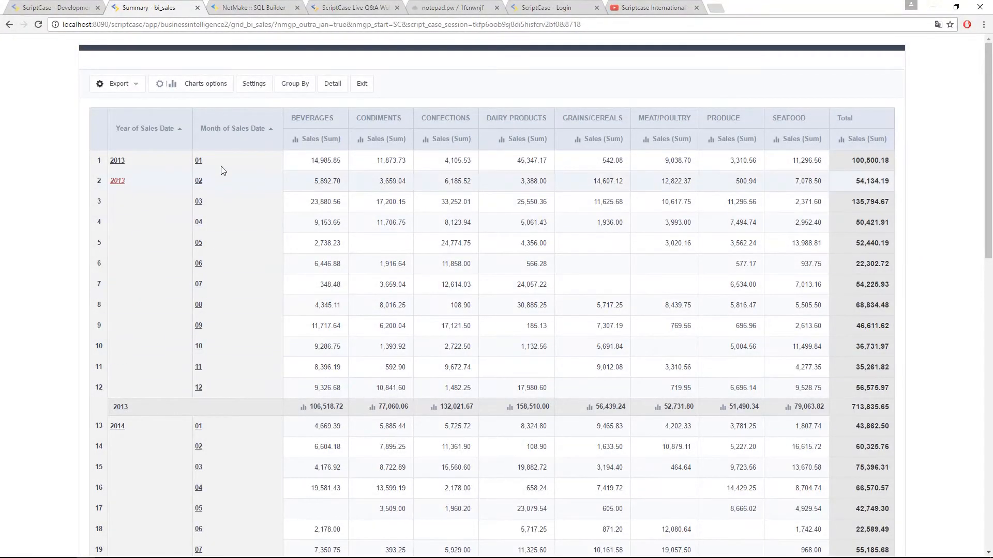
pyautogui.click(52, 7)
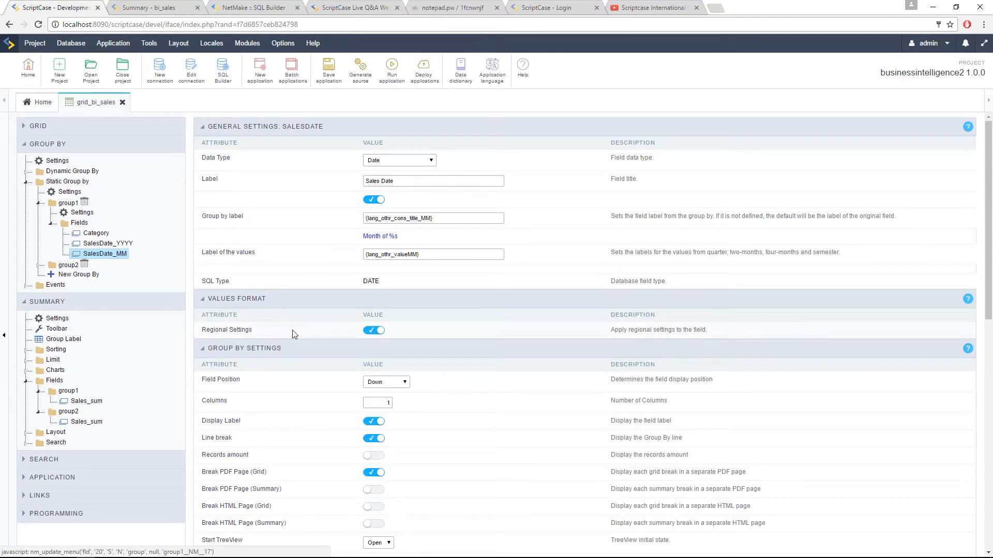
# - Turn off Regional Settings for group1's SalesDate_MM field, consult the date format help, and set the detail mask to M
pyautogui.click(371, 331)
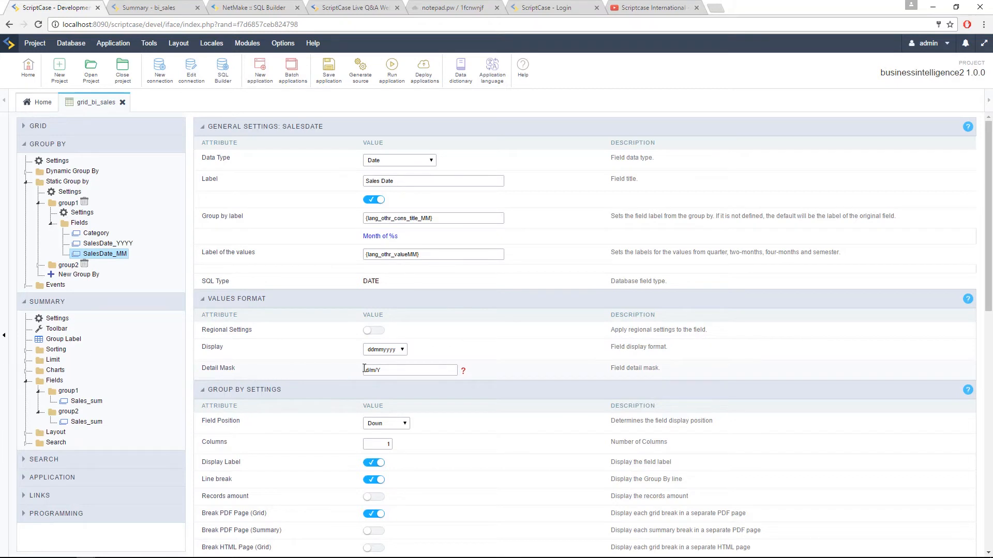
pyautogui.click(464, 371)
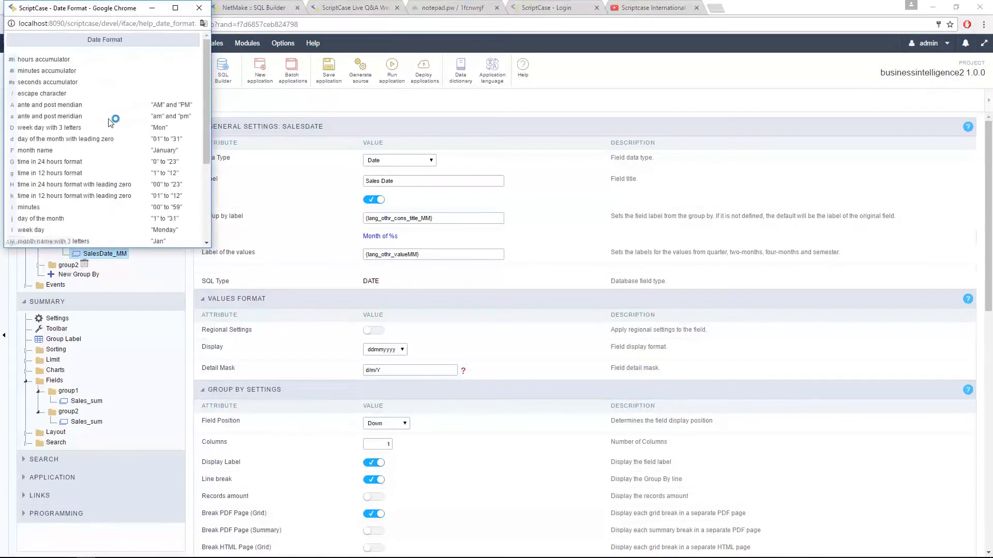
pyautogui.scroll(-3, 88, 124)
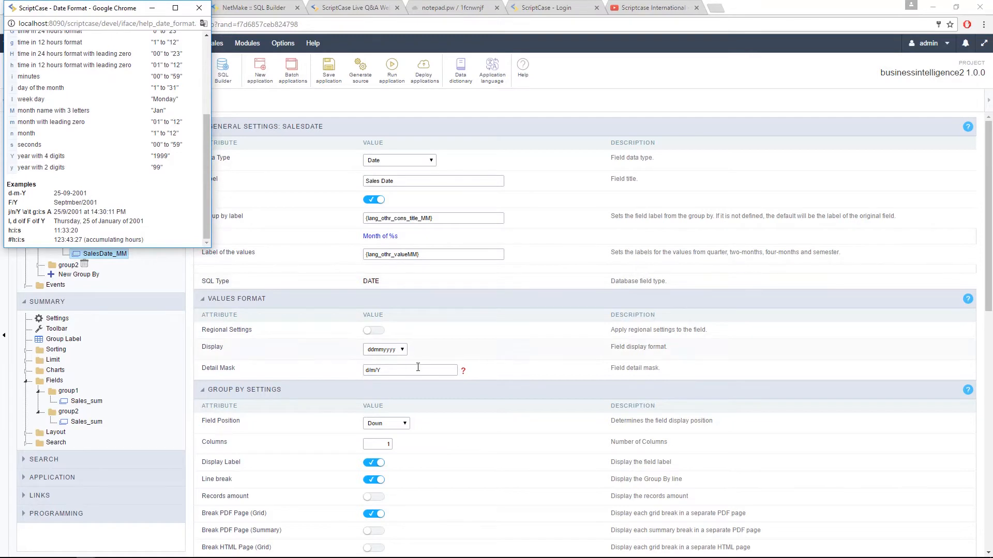
pyautogui.click(414, 370)
pyautogui.write('M')
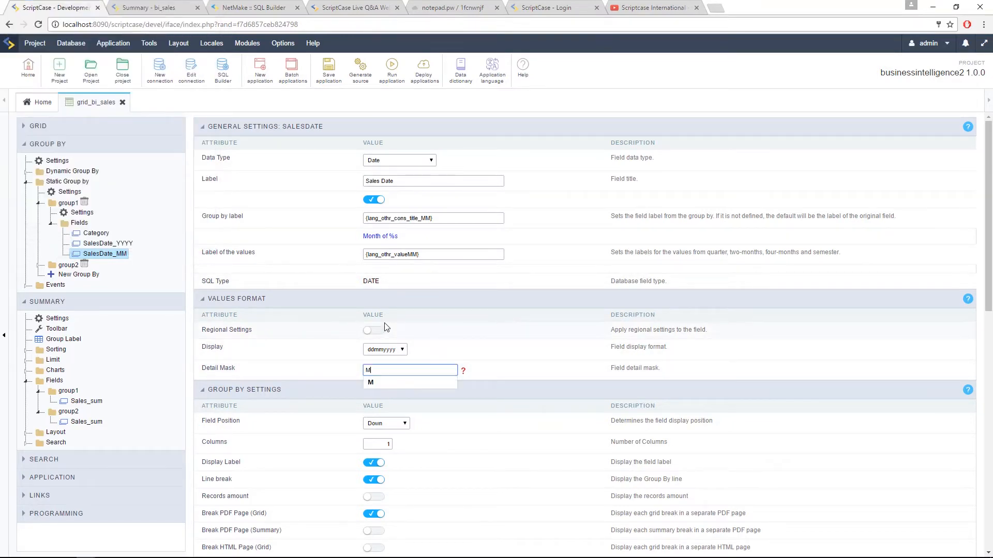
pyautogui.click(539, 358)
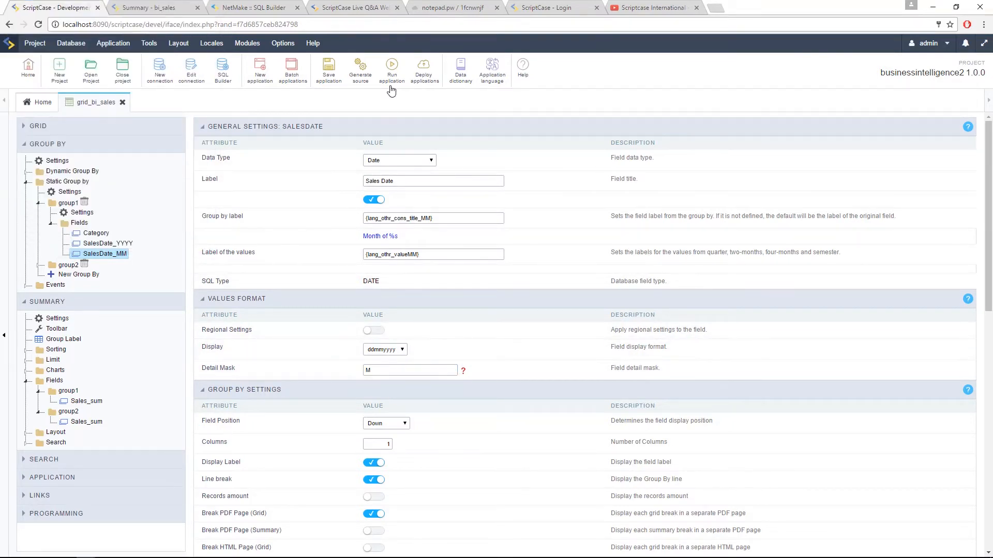
# - Run the grid application again and review how the months are displayed in the summary
pyautogui.click(392, 67)
pyautogui.click(178, 6)
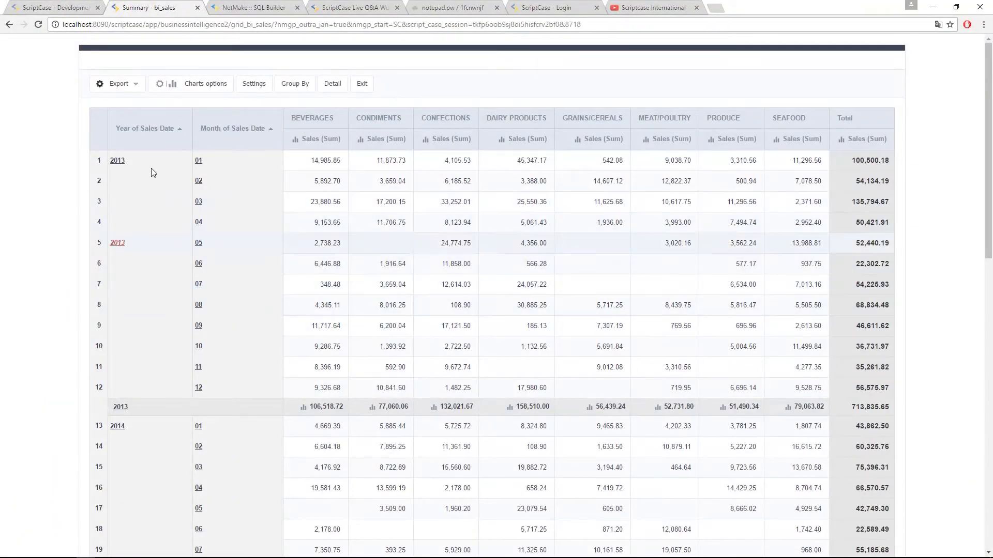
pyautogui.click(54, 8)
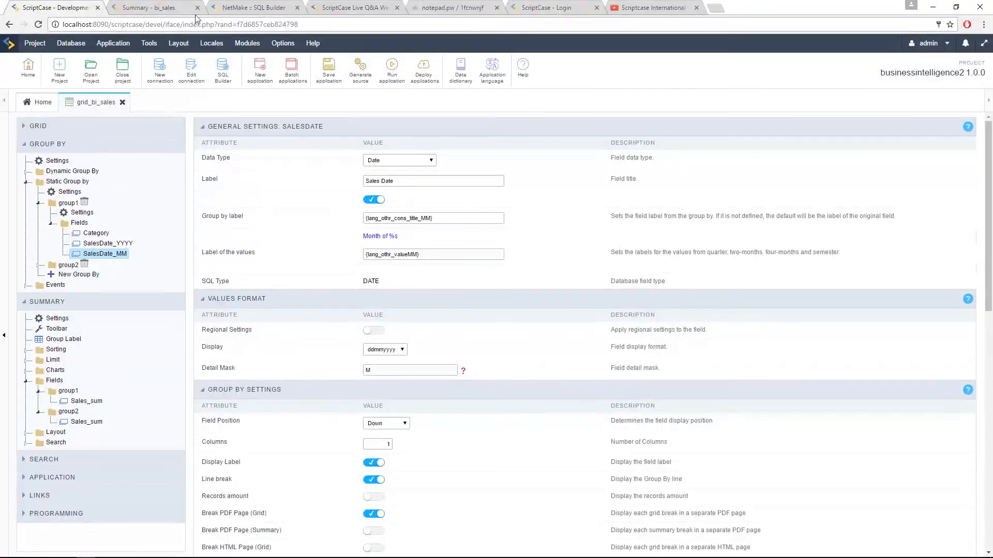
pyautogui.click(155, 7)
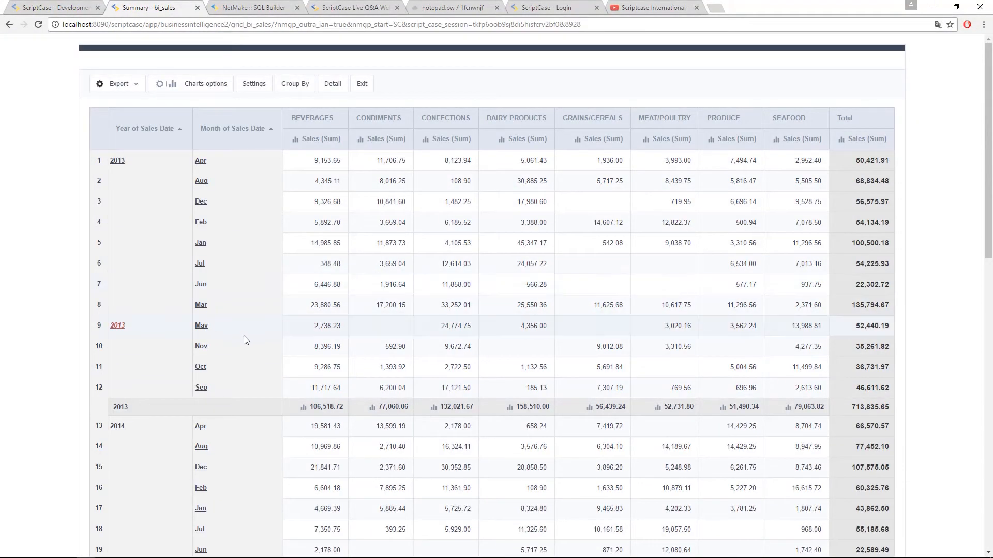
# - Add Cost to group1's grid totals as a Sum and save the application
pyautogui.click(52, 7)
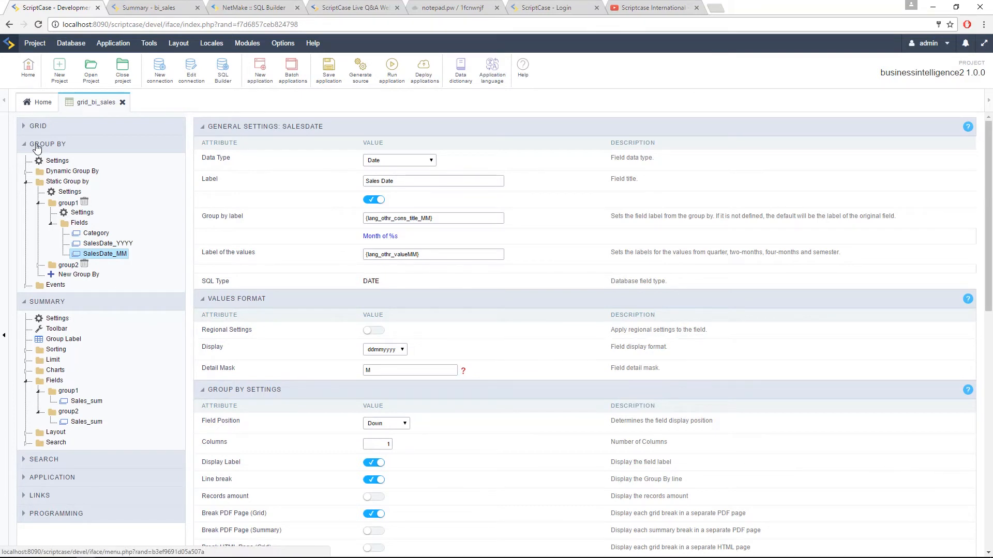
pyautogui.click(34, 127)
pyautogui.scroll(-1, 90, 414)
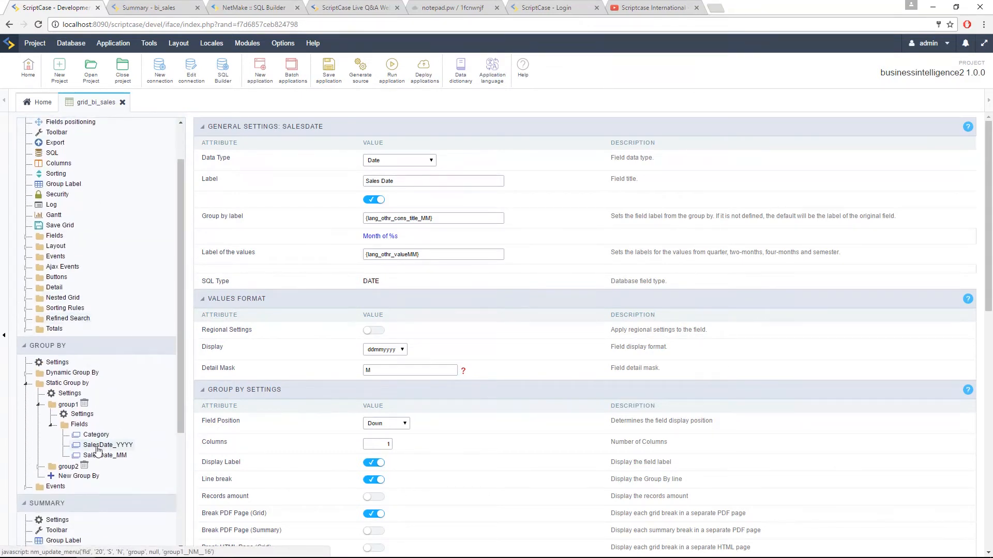
pyautogui.click(81, 414)
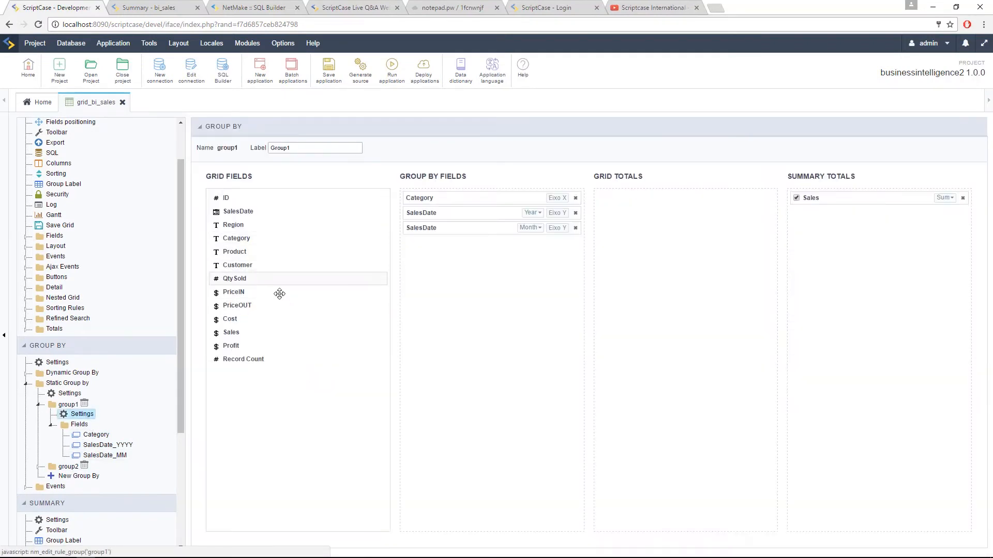
pyautogui.moveTo(248, 319); pyautogui.dragTo(628, 259)
pyautogui.scroll(1, 103, 326)
pyautogui.click(331, 75)
# - Expand the grid's Totals fields to inspect the totals available under group1
pyautogui.click(27, 382)
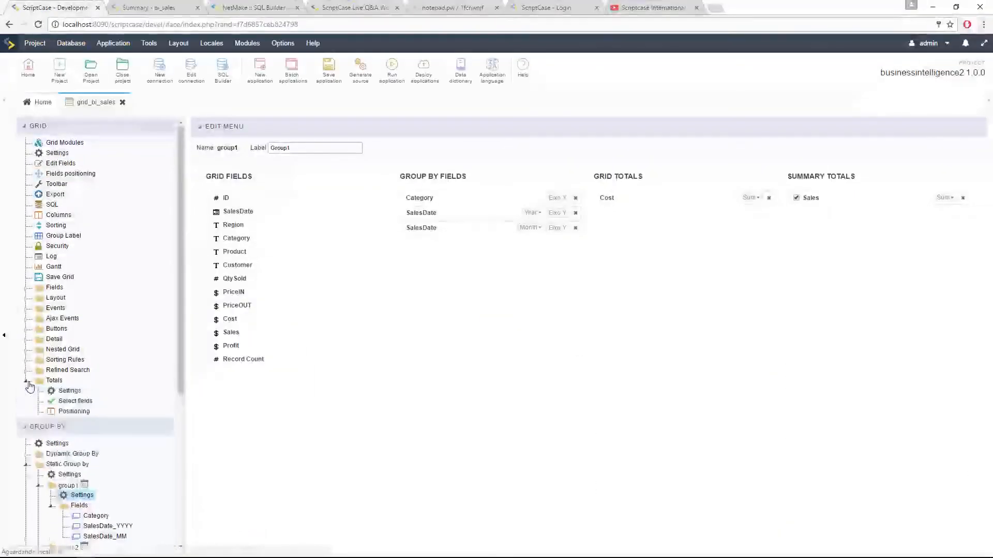
pyautogui.click(39, 422)
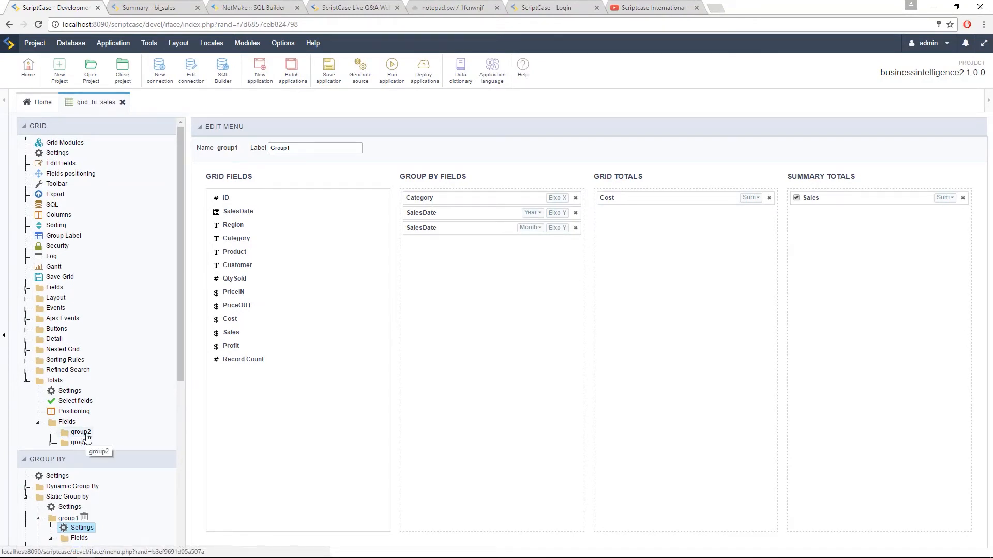
pyautogui.click(81, 443)
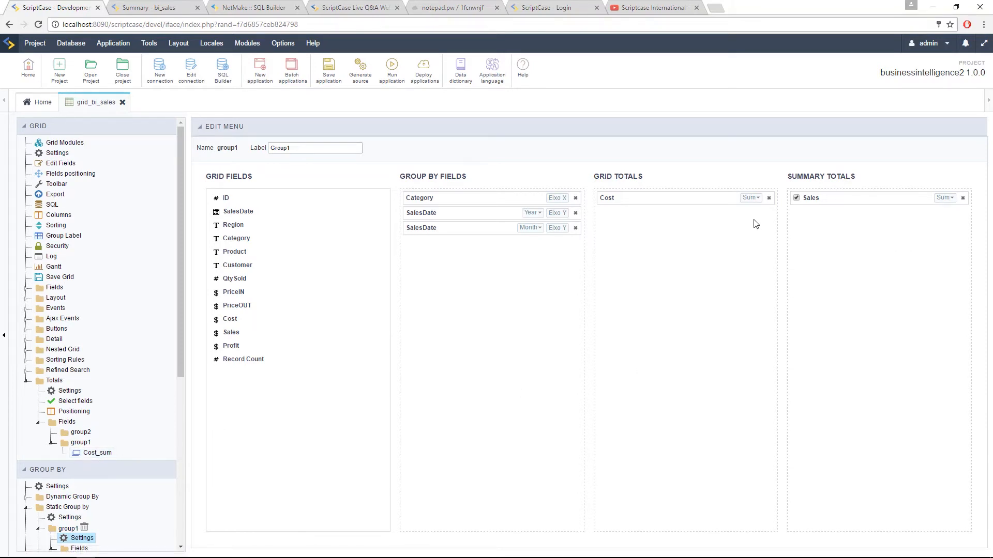
# - Change group1's Cost grid total to Weighted mean (WAvg), save the application, and open the settings of that total
pyautogui.click(751, 199)
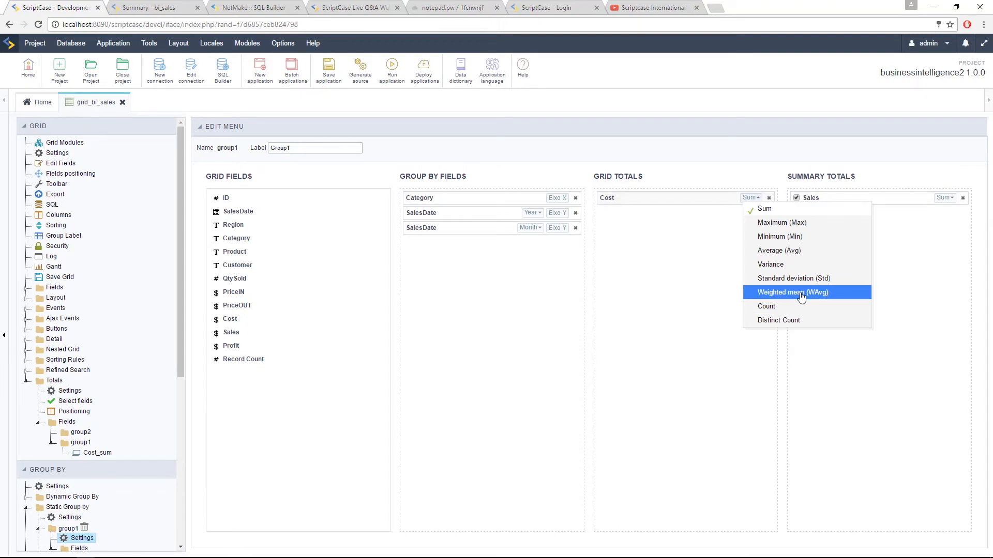
pyautogui.click(800, 295)
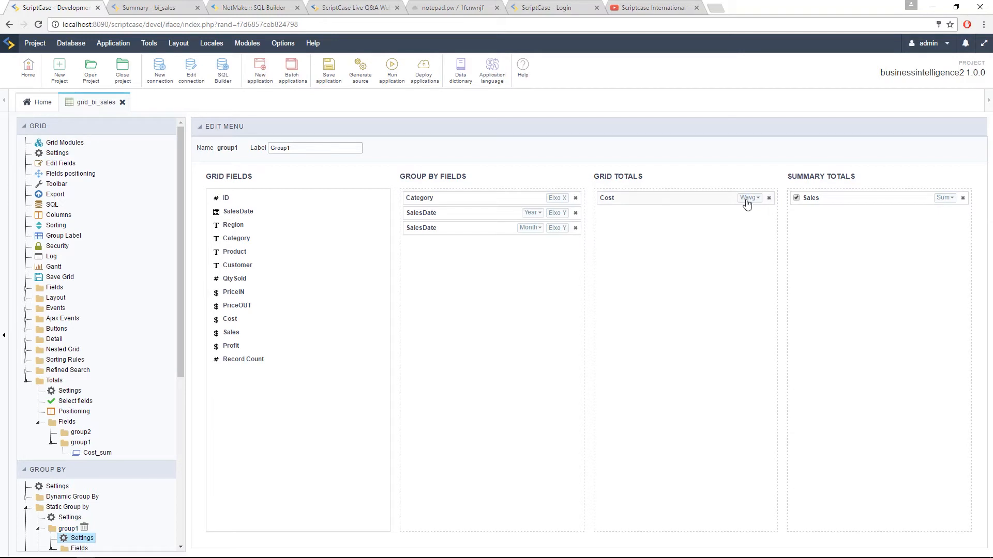
pyautogui.click(747, 198)
pyautogui.click(648, 238)
pyautogui.moveTo(606, 173); pyautogui.dragTo(660, 174)
pyautogui.click(660, 173)
pyautogui.click(329, 70)
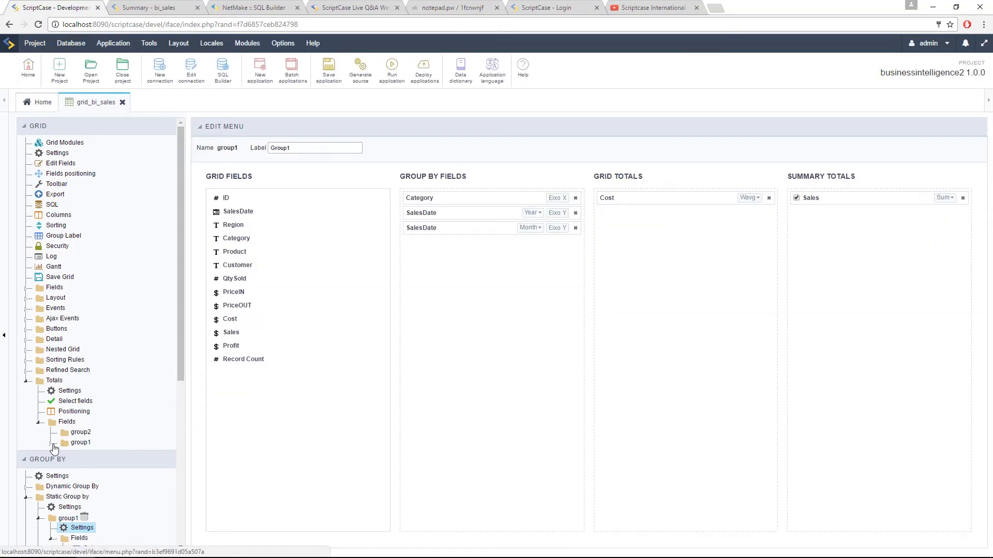
pyautogui.click(92, 454)
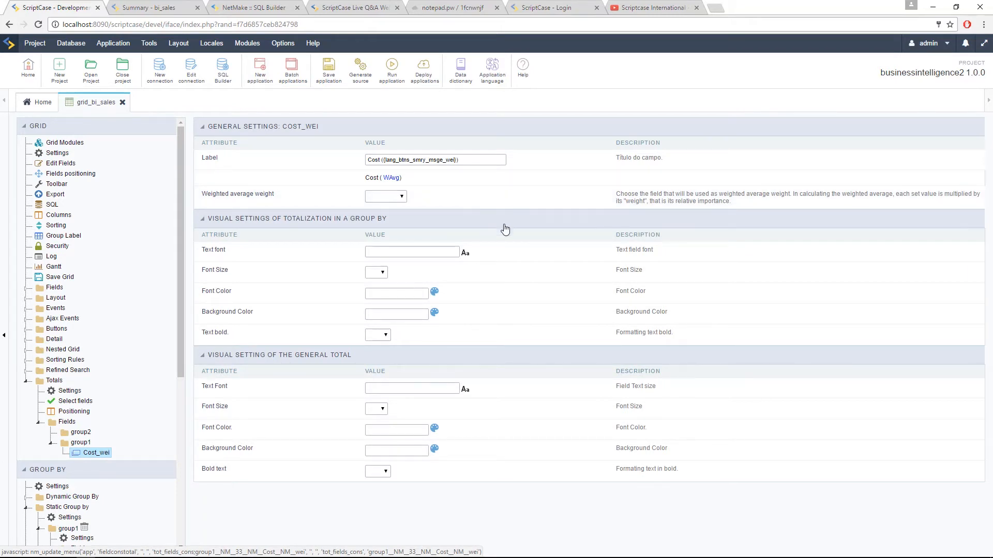
# - Examine which fields can serve as the weighted average weight for group1's Cost total
pyautogui.click(395, 196)
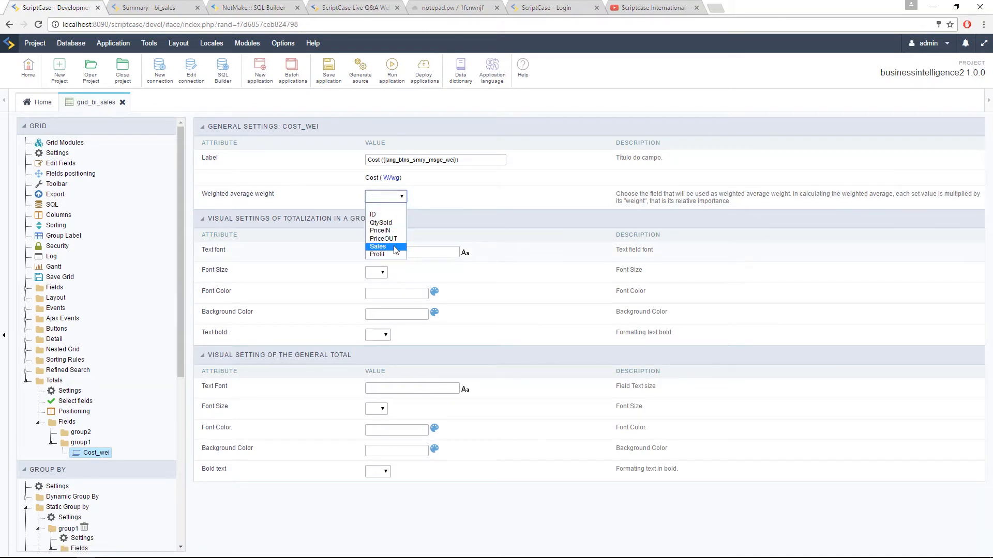
pyautogui.click(438, 193)
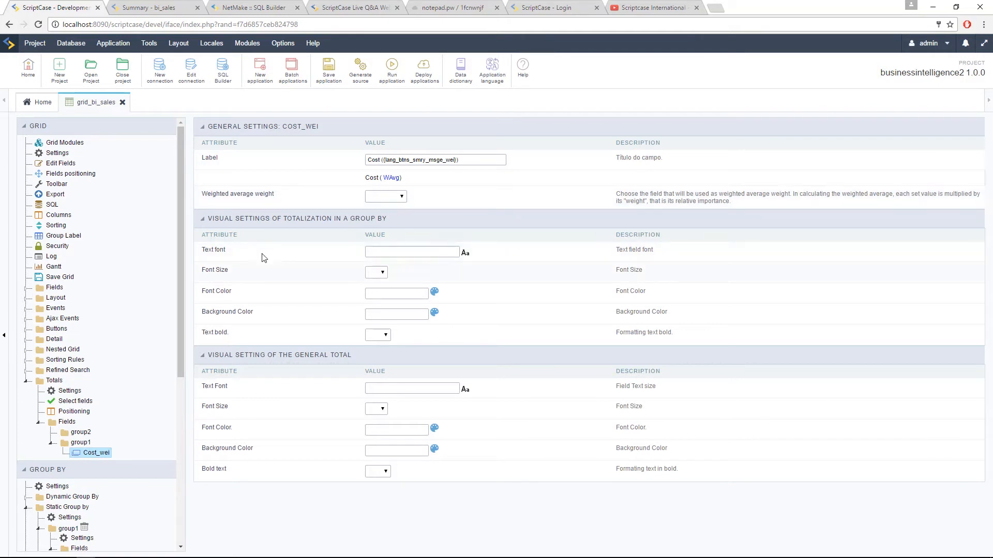
pyautogui.moveTo(203, 193); pyautogui.dragTo(276, 187)
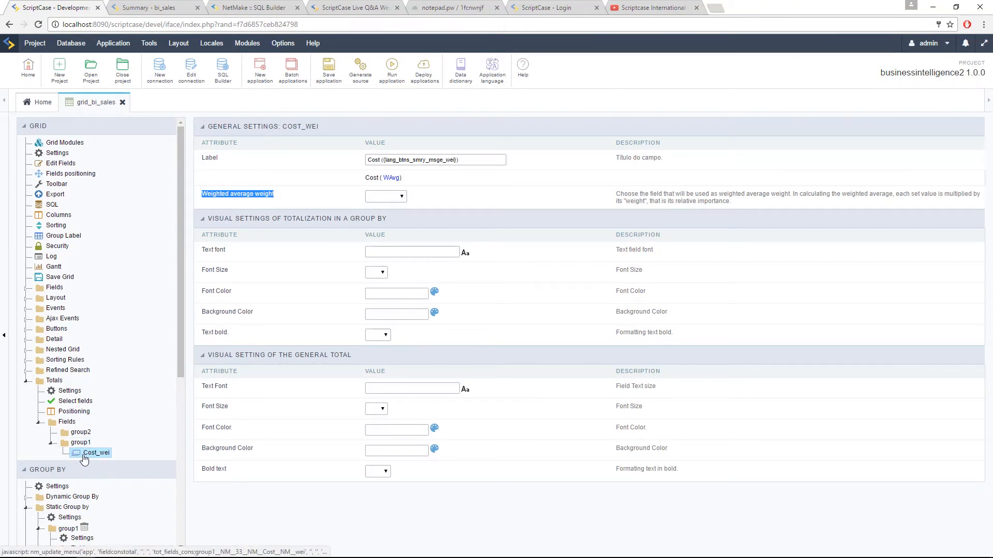
# - Collapse the Grid and Group By settings and open the summary's limit settings for group2
pyautogui.scroll(-1, 64, 508)
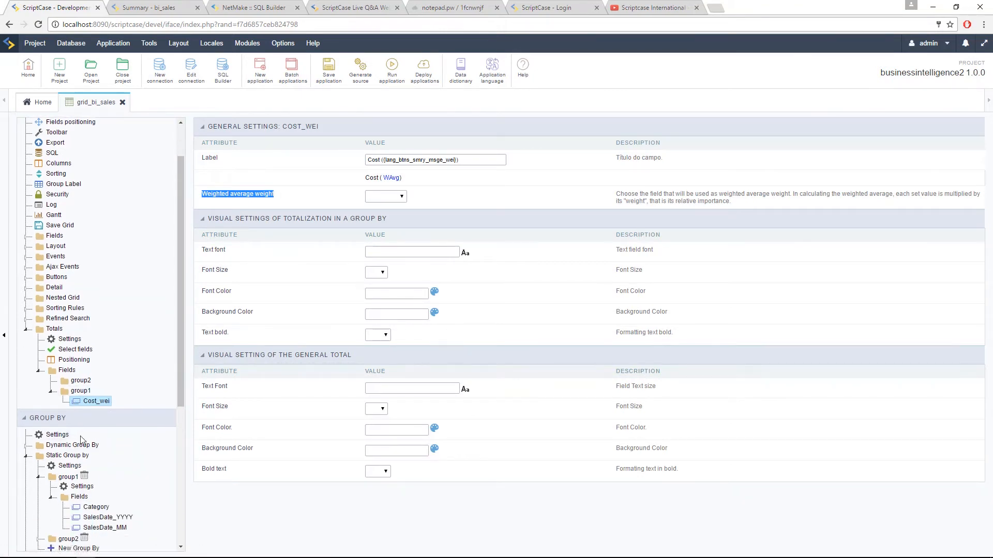
pyautogui.scroll(-1, 80, 439)
pyautogui.scroll(-1, 119, 423)
pyautogui.scroll(-1, 118, 423)
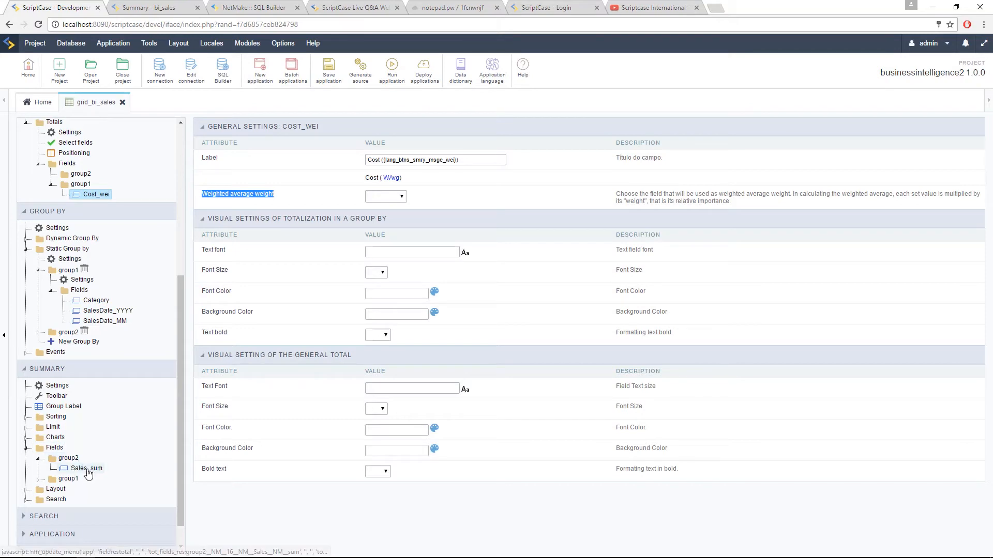
pyautogui.scroll(4, 78, 414)
pyautogui.click(61, 130)
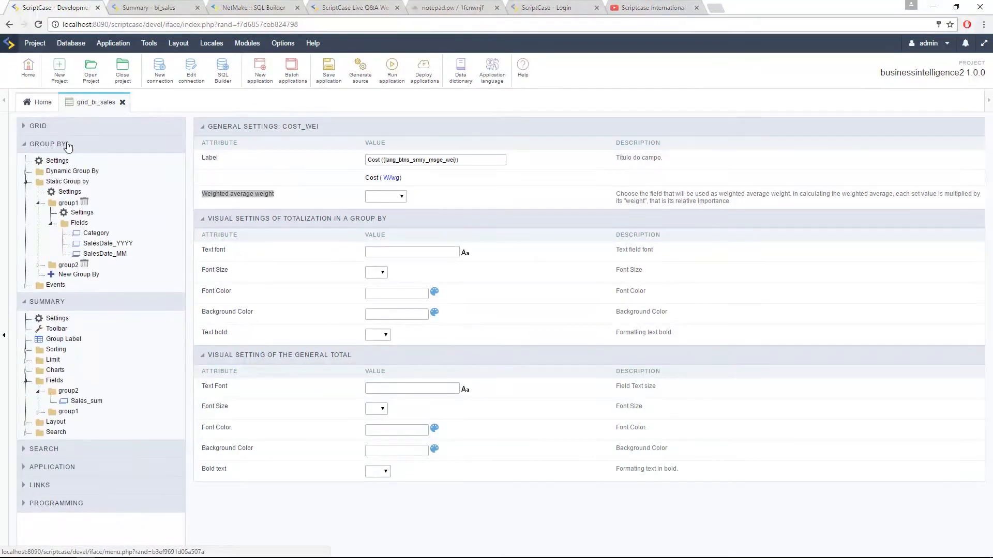
pyautogui.click(66, 144)
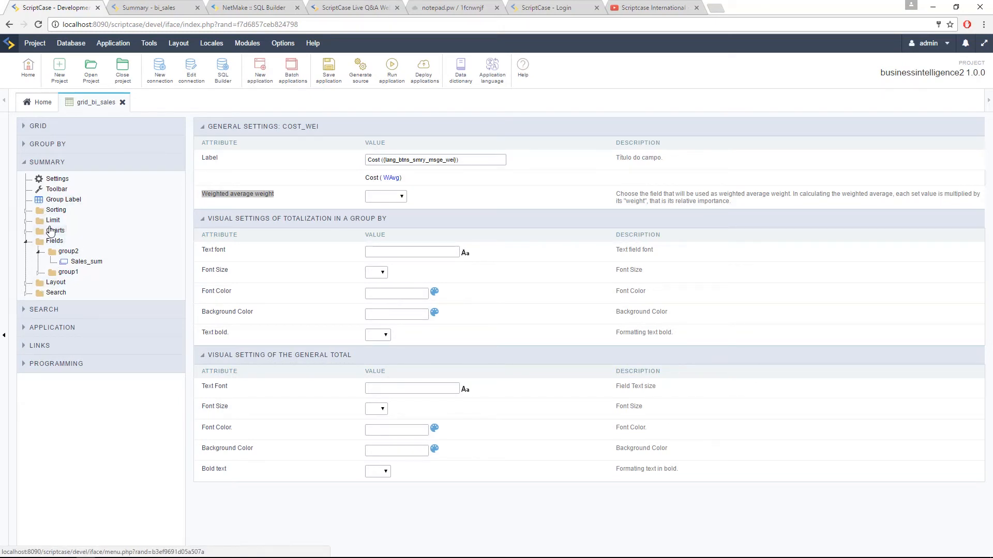
pyautogui.click(26, 221)
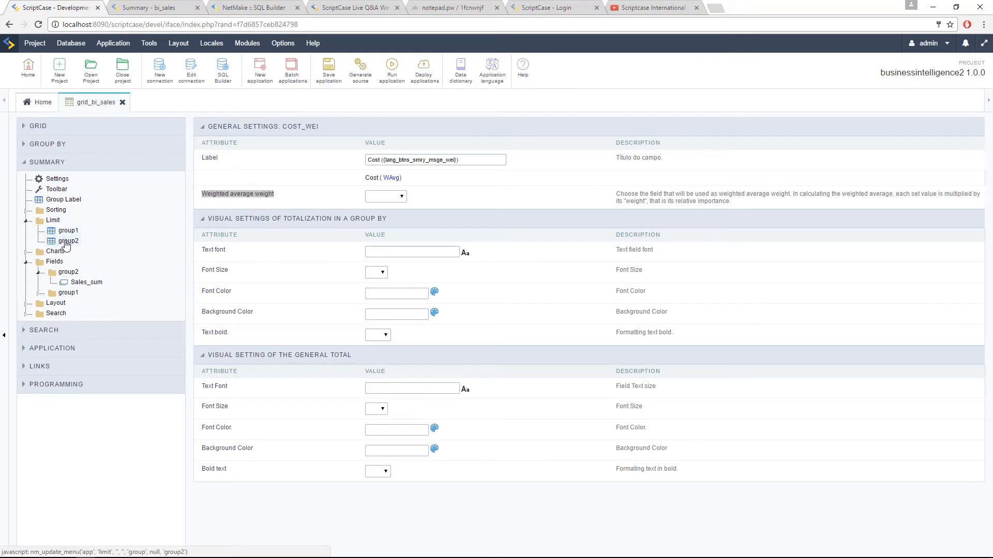
pyautogui.click(66, 243)
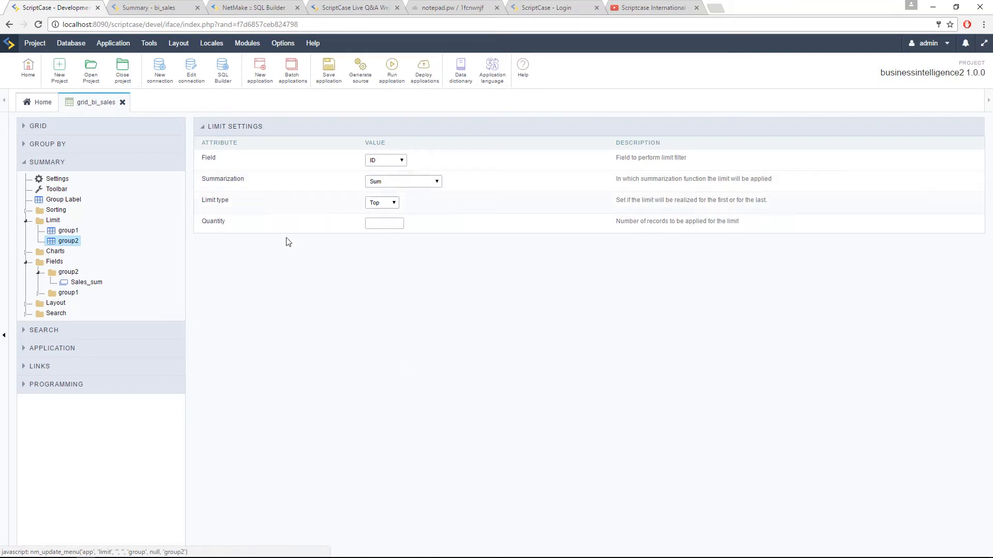
# - Limit group2's summary to the Top 5 records by the Maximum (Max) of Sales
pyautogui.click(382, 162)
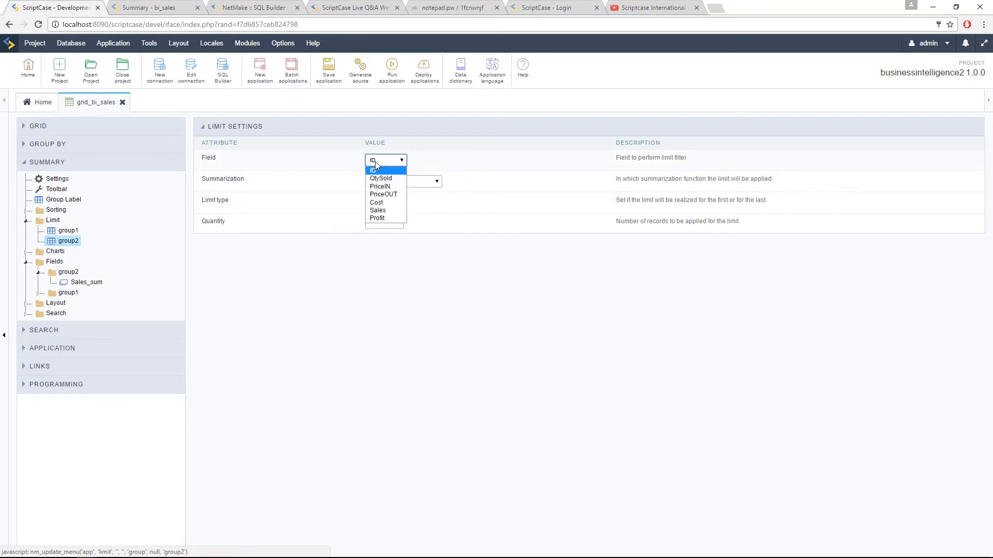
pyautogui.click(378, 210)
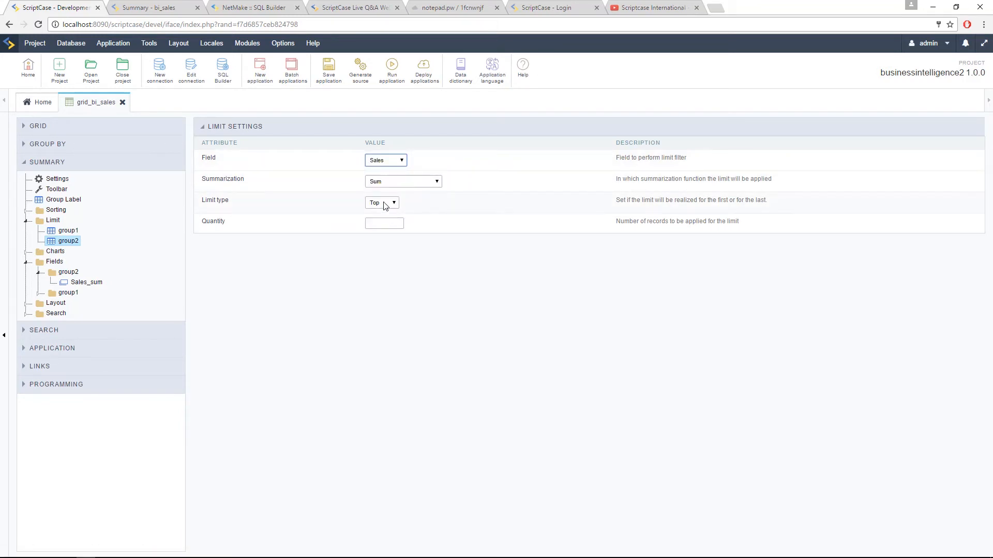
pyautogui.click(390, 183)
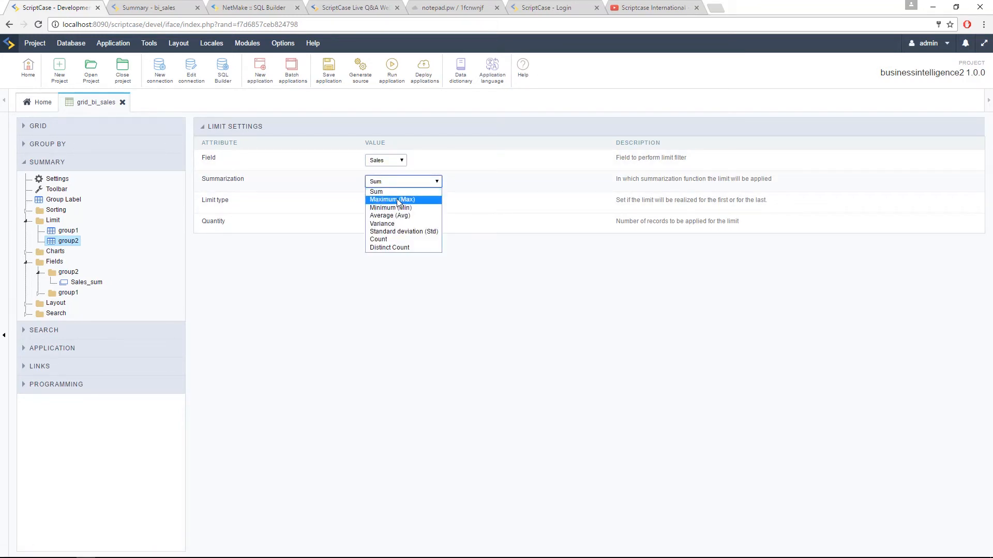
pyautogui.click(397, 199)
pyautogui.click(392, 202)
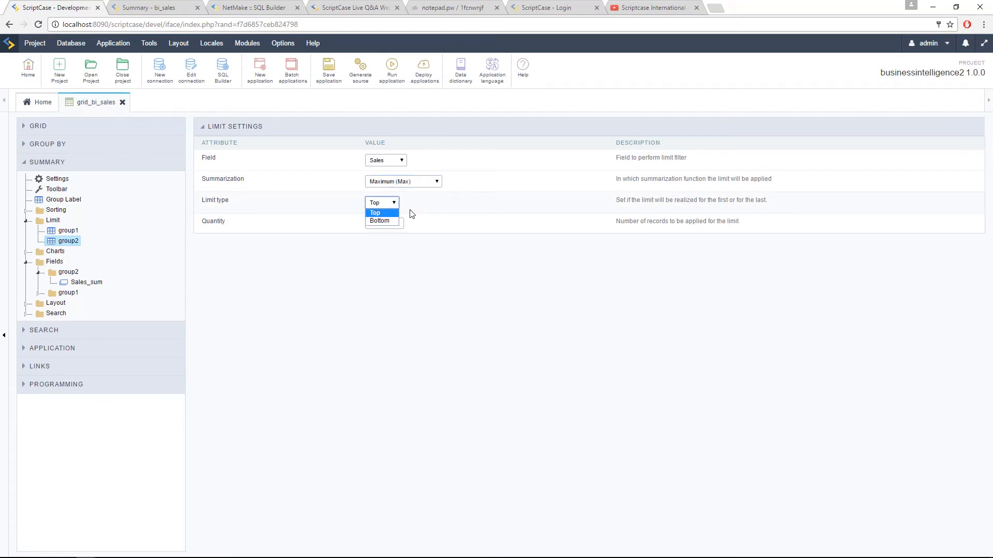
pyautogui.click(411, 213)
pyautogui.click(392, 205)
pyautogui.click(410, 219)
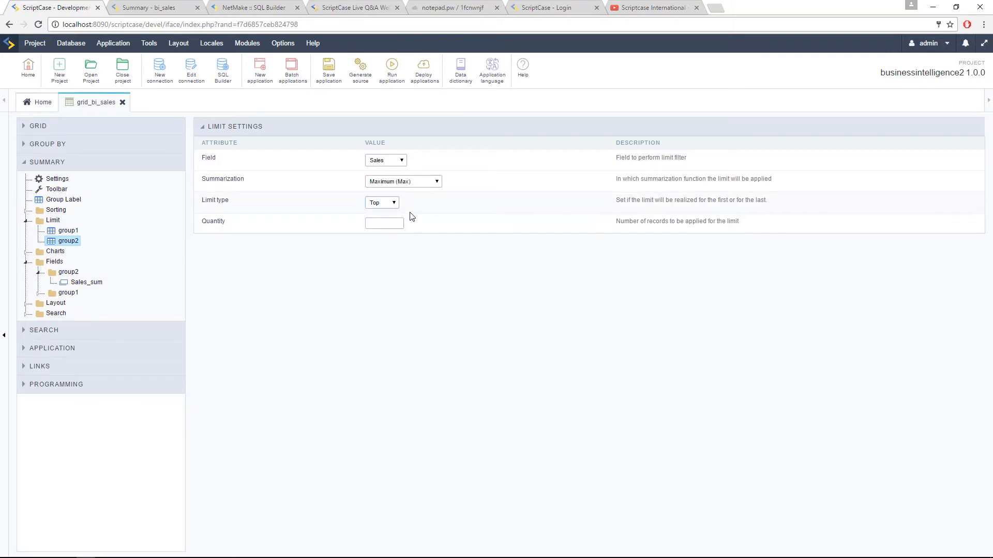
pyautogui.click(392, 225)
pyautogui.write('5')
pyautogui.click(551, 284)
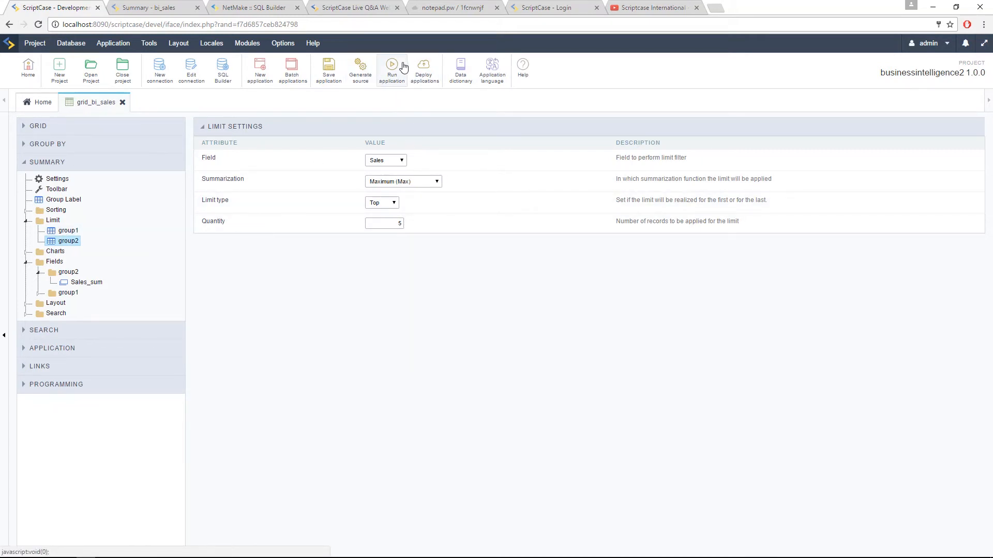
# - Run the application and apply the Group2 (Customer) static grouping to the summary
pyautogui.click(401, 73)
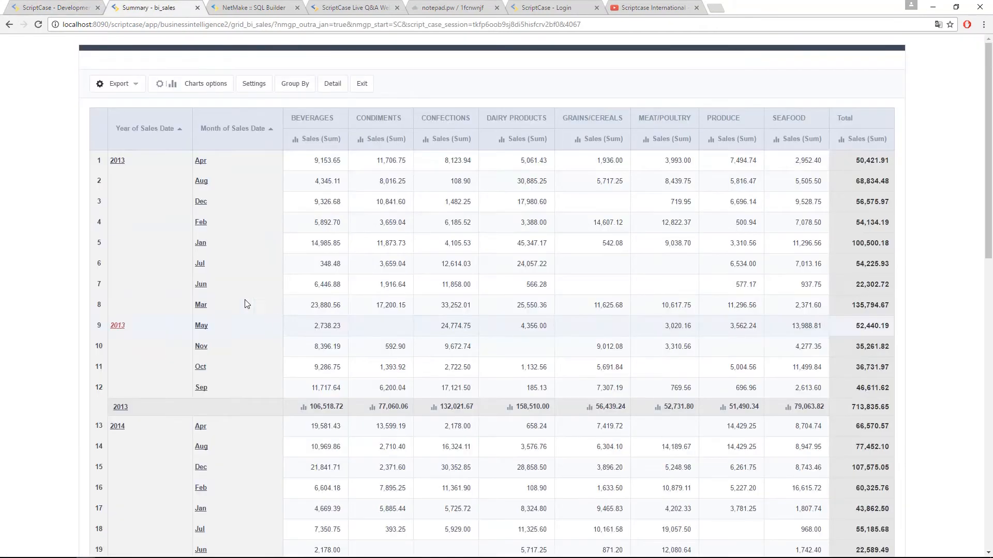
pyautogui.click(299, 88)
pyautogui.click(97, 184)
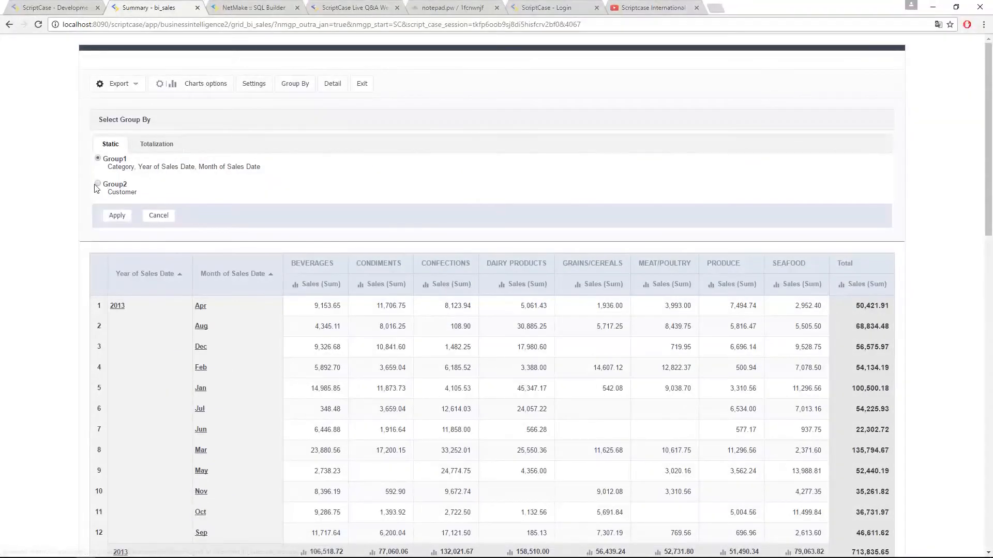
pyautogui.click(117, 215)
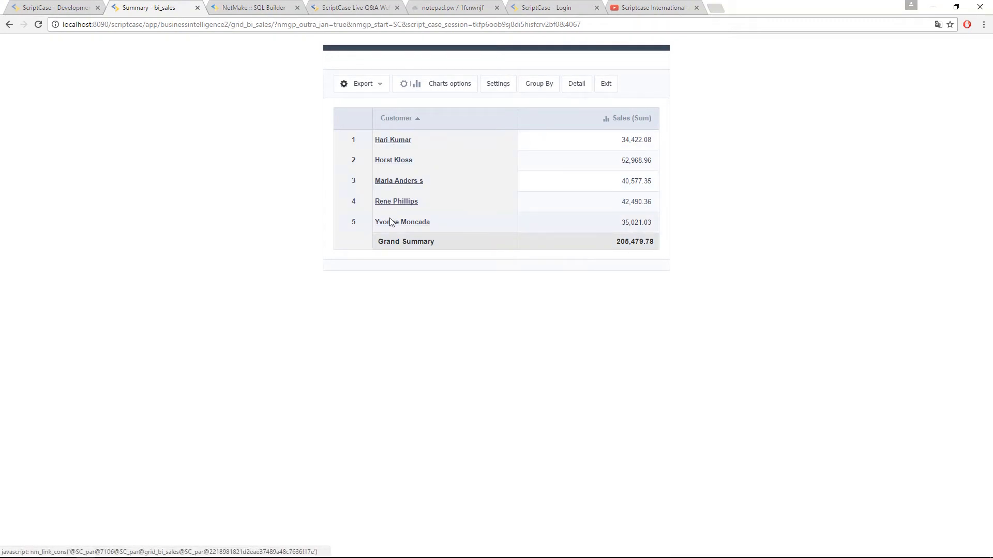
# - View the first listed customer's sales records from the summary and return to the summary
pyautogui.click(397, 140)
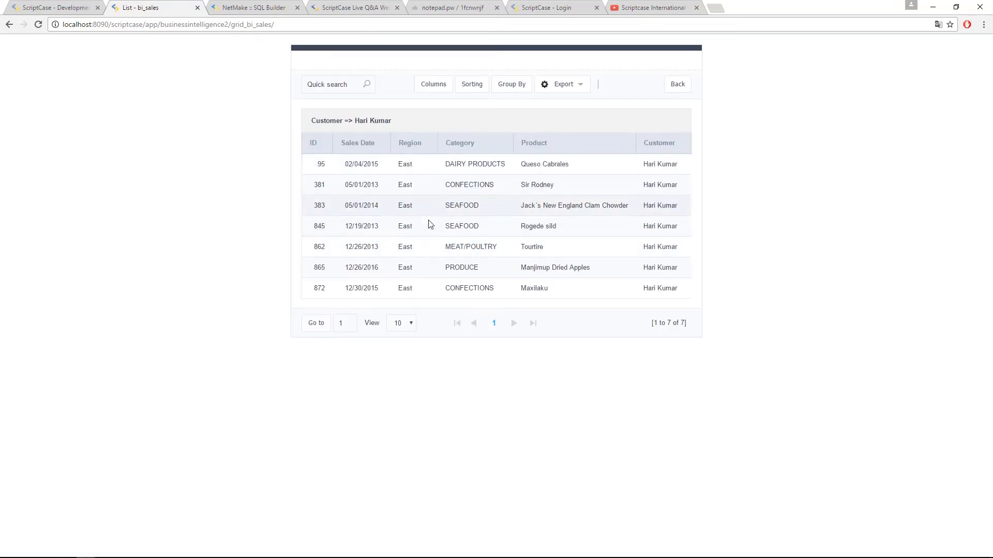
pyautogui.click(675, 84)
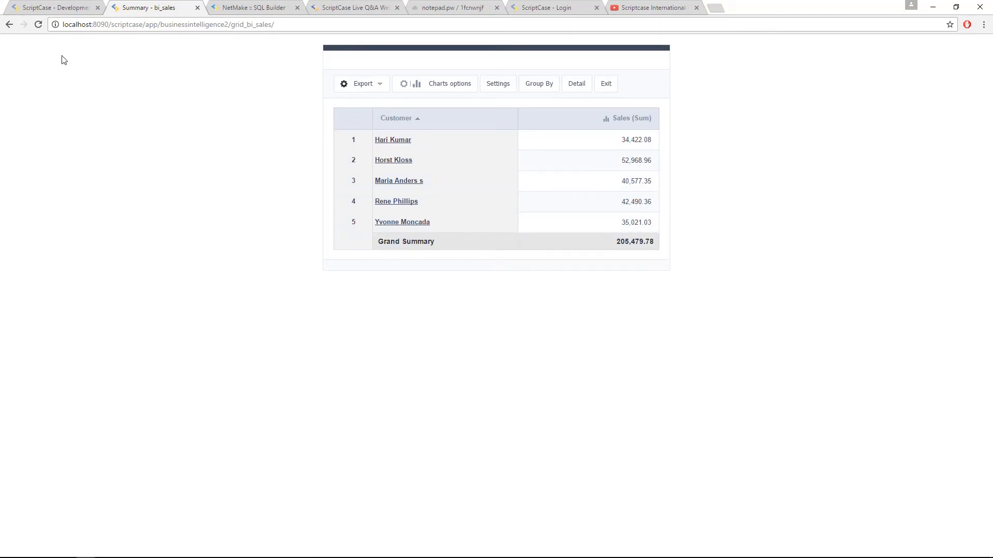
# - Return to the ScriptCase development page and review the grid's SQL settings, enlarging the SQL Select Statement box to show the whole query
pyautogui.click(52, 9)
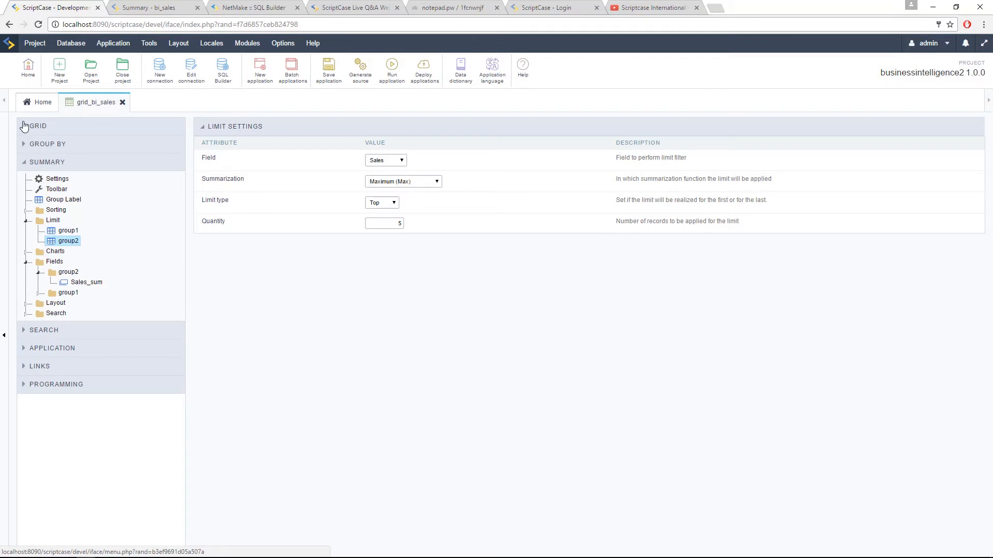
pyautogui.click(24, 126)
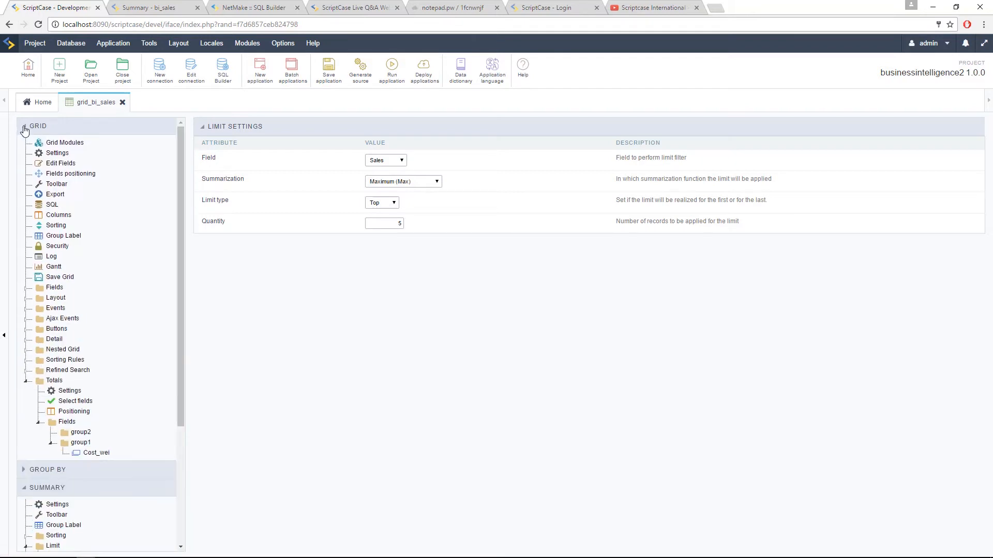
pyautogui.click(52, 206)
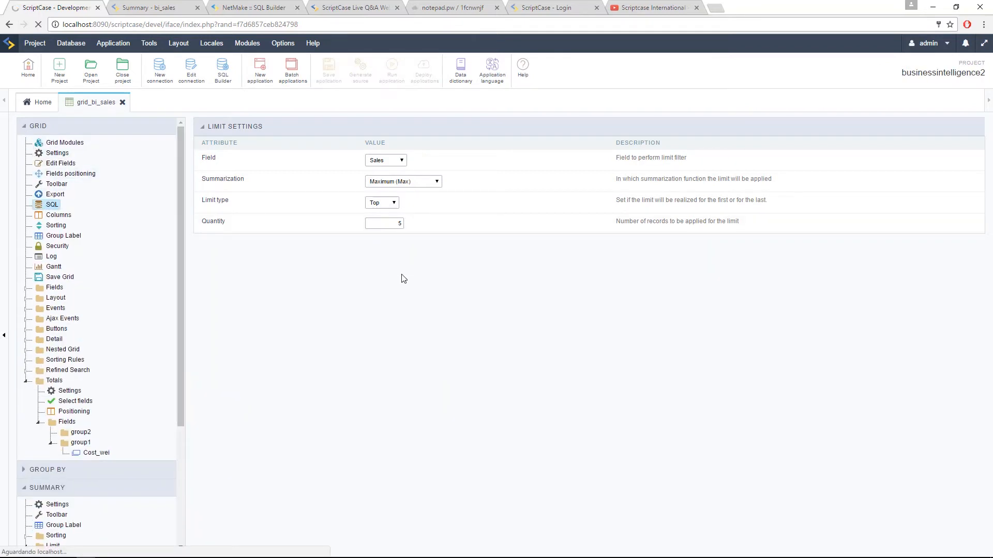
pyautogui.doubleClick(207, 239)
pyautogui.scroll(-2, 609, 179)
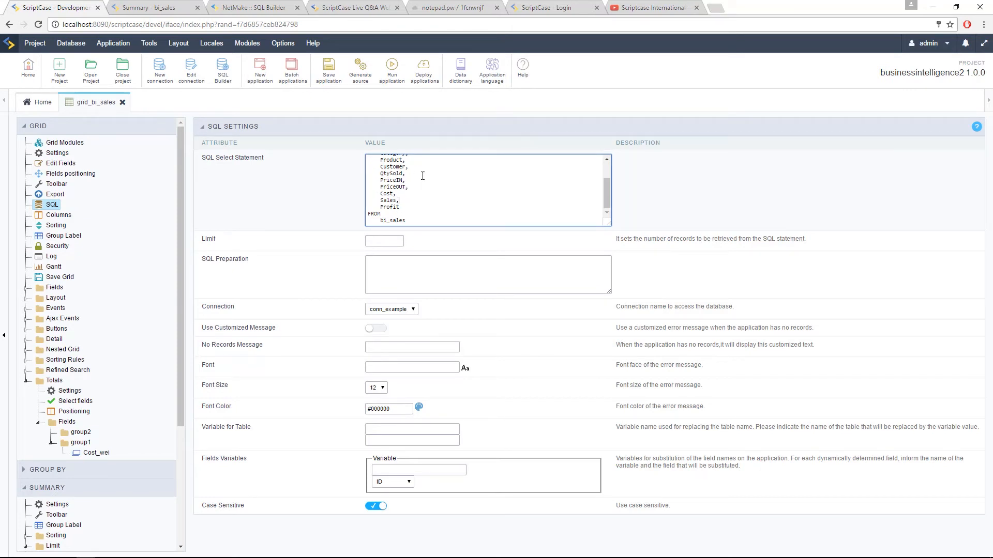
pyautogui.click(399, 241)
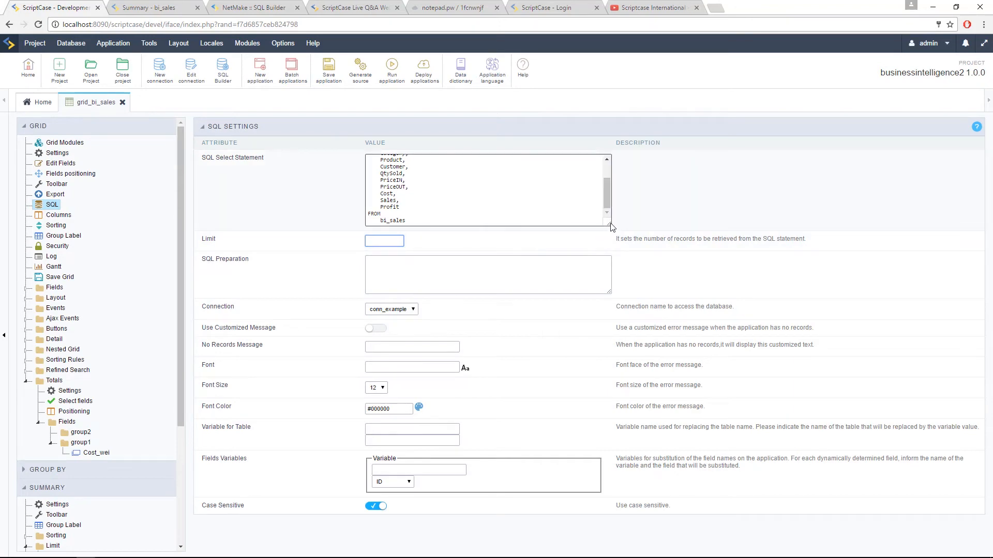
pyautogui.moveTo(611, 228); pyautogui.dragTo(623, 278)
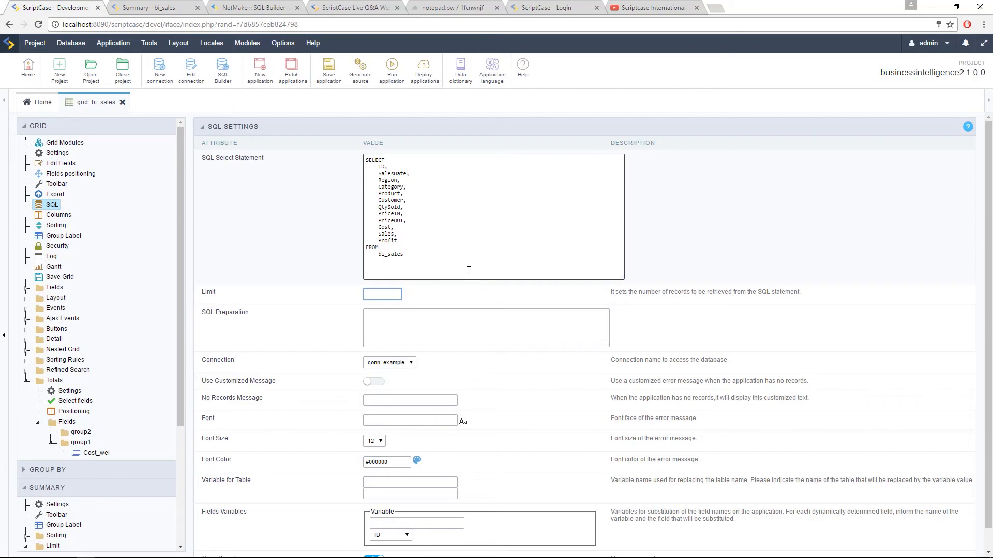
# - Examine the search options offered by the summary's Search, the grid's Refined Search and the application's Search section
pyautogui.scroll(-1, 469, 270)
pyautogui.scroll(-4, 140, 385)
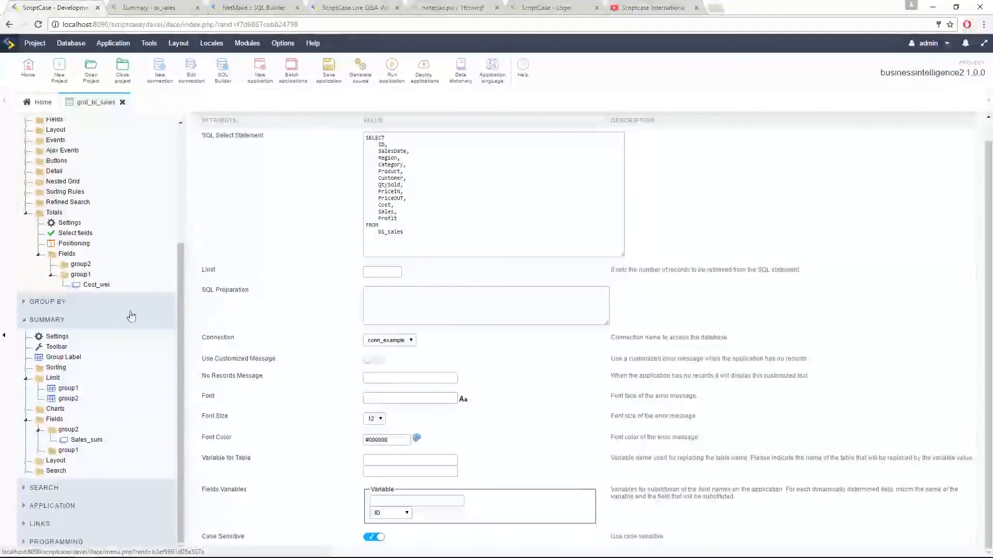
pyautogui.scroll(5, 140, 386)
pyautogui.click(89, 130)
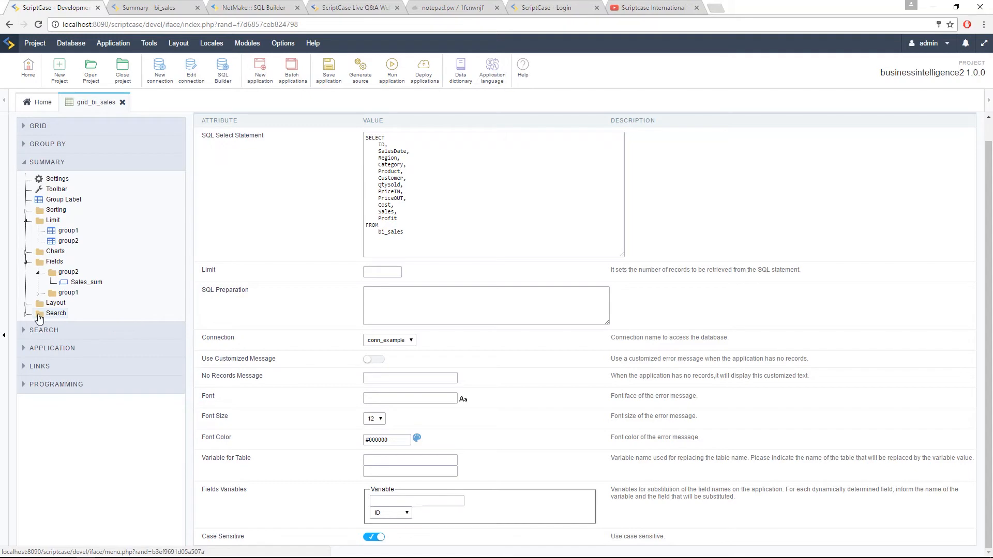
pyautogui.click(27, 314)
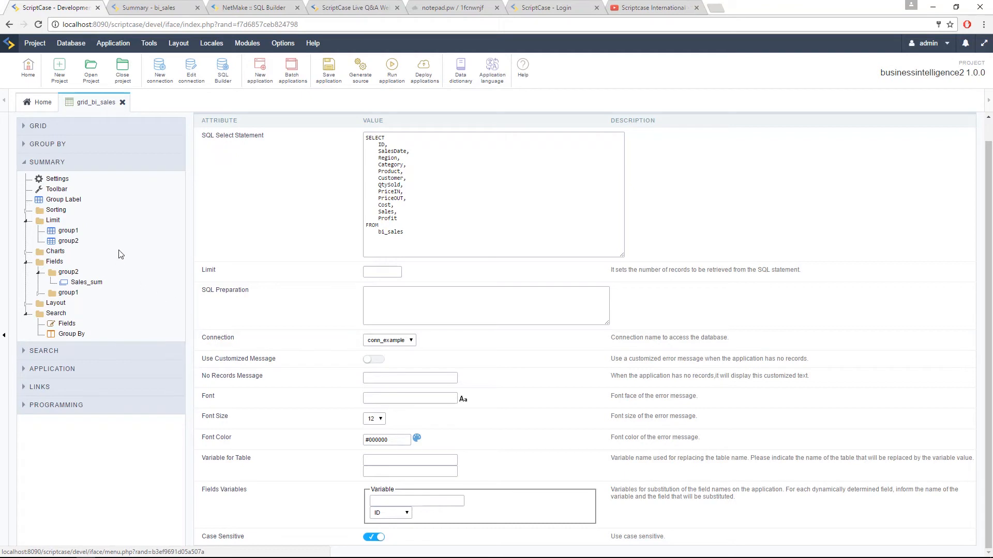
pyautogui.click(41, 127)
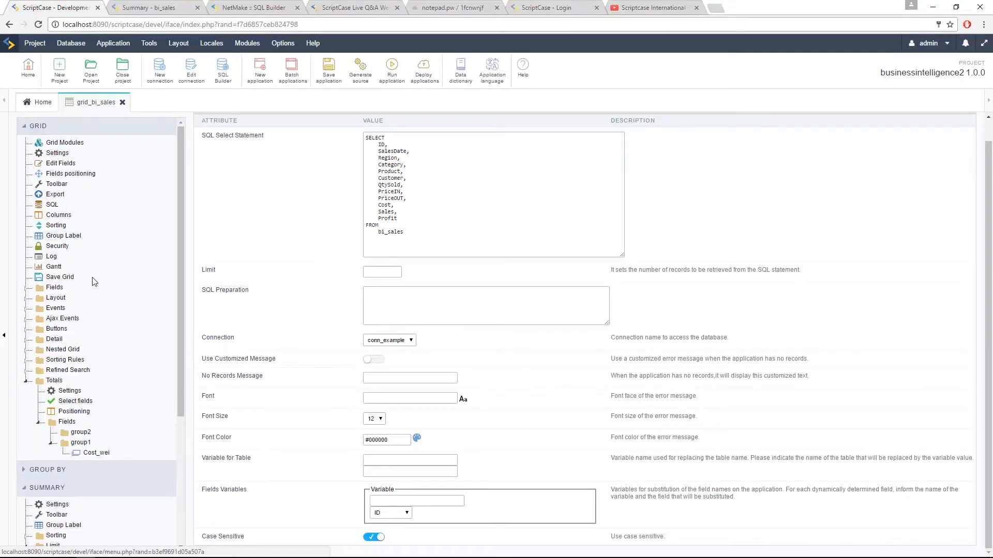
pyautogui.scroll(-1, 95, 358)
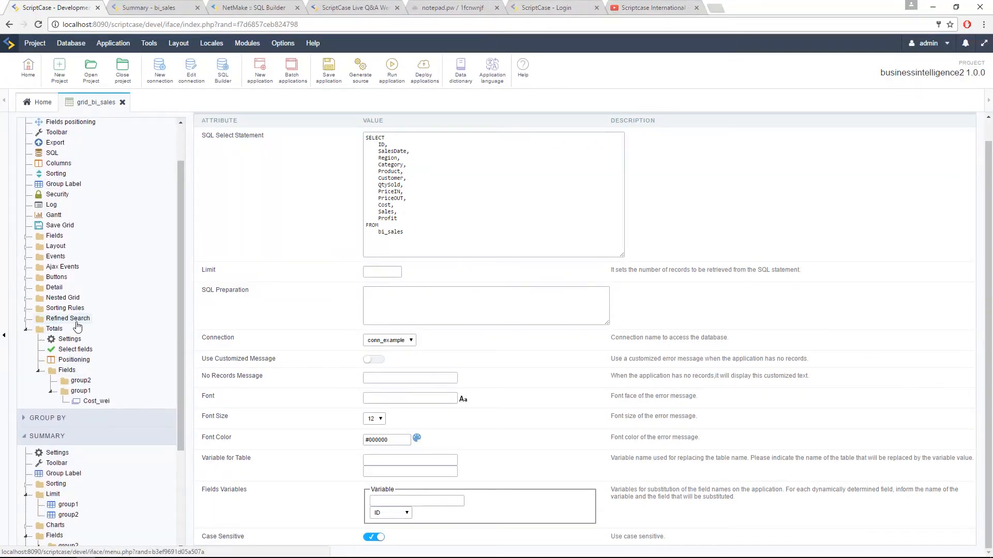
pyautogui.scroll(-1, 115, 381)
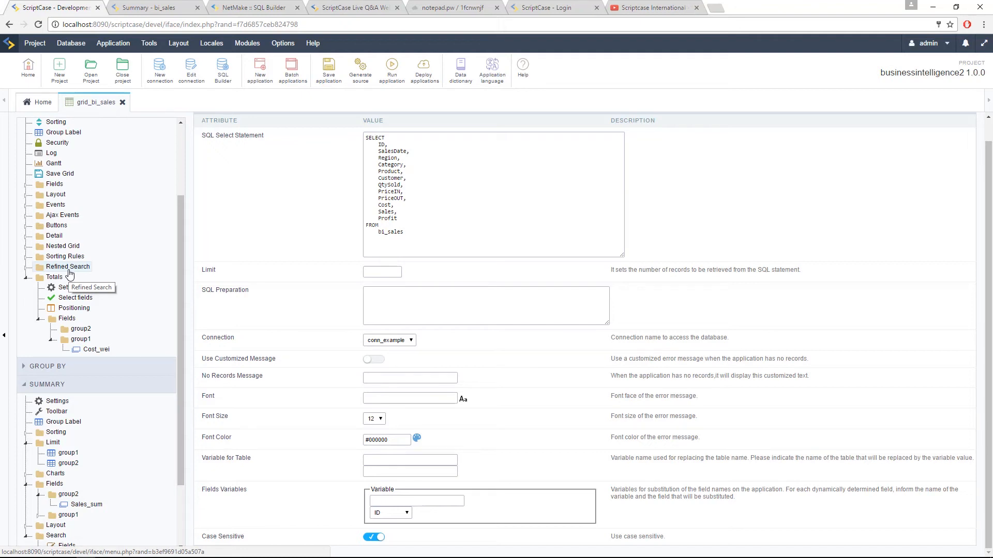
pyautogui.scroll(-2, 150, 481)
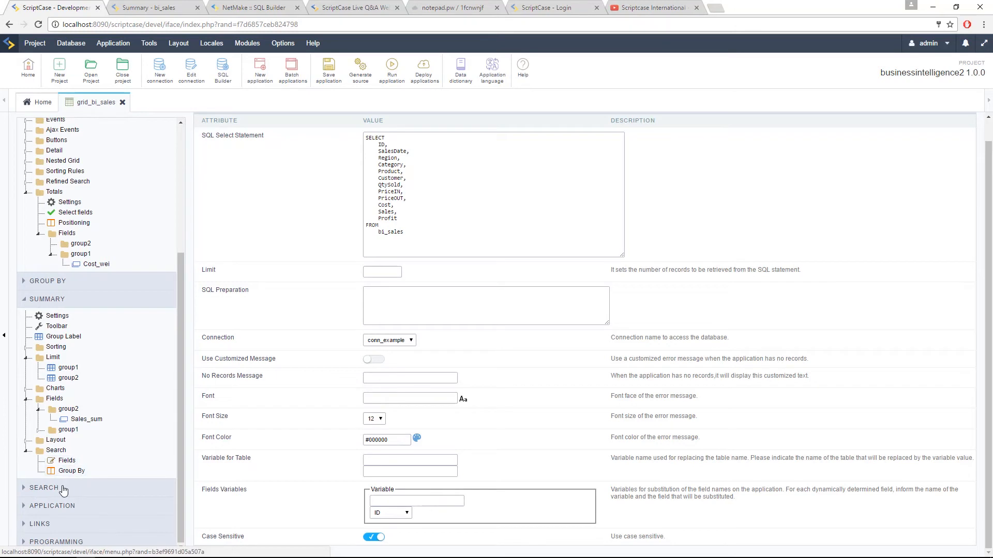
pyautogui.click(63, 488)
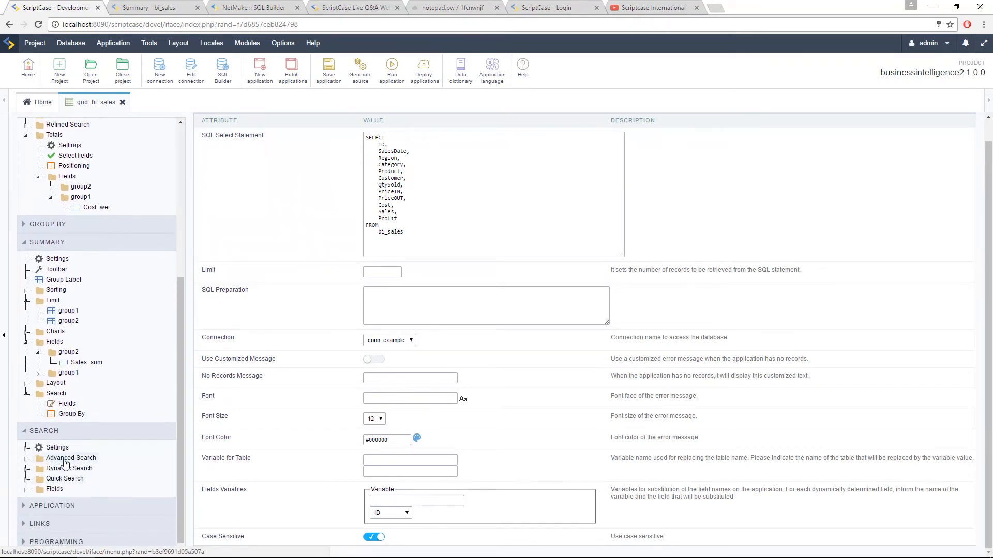
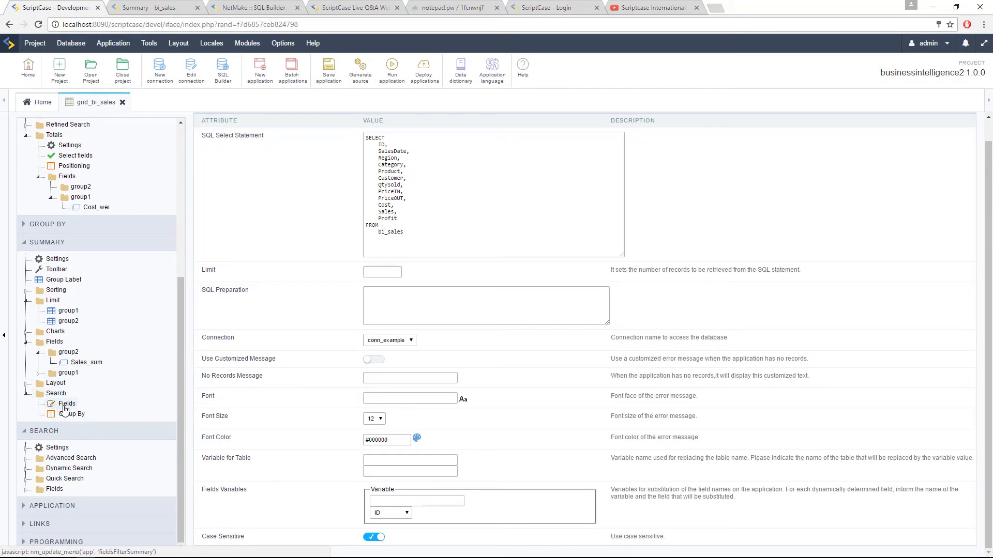
# - Add SalesDate to the summary's search fields with the Date Range component
pyautogui.click(65, 407)
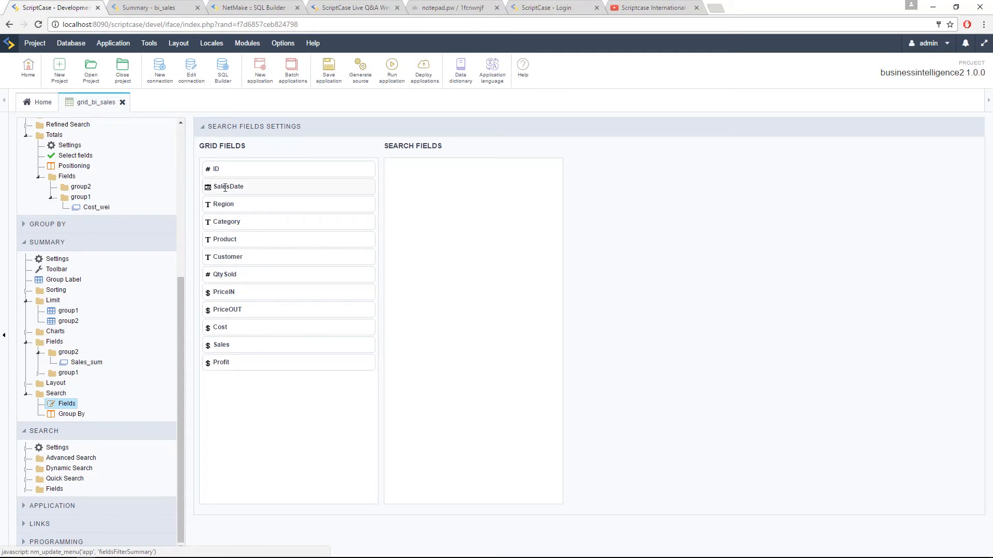
pyautogui.moveTo(237, 187); pyautogui.dragTo(421, 182)
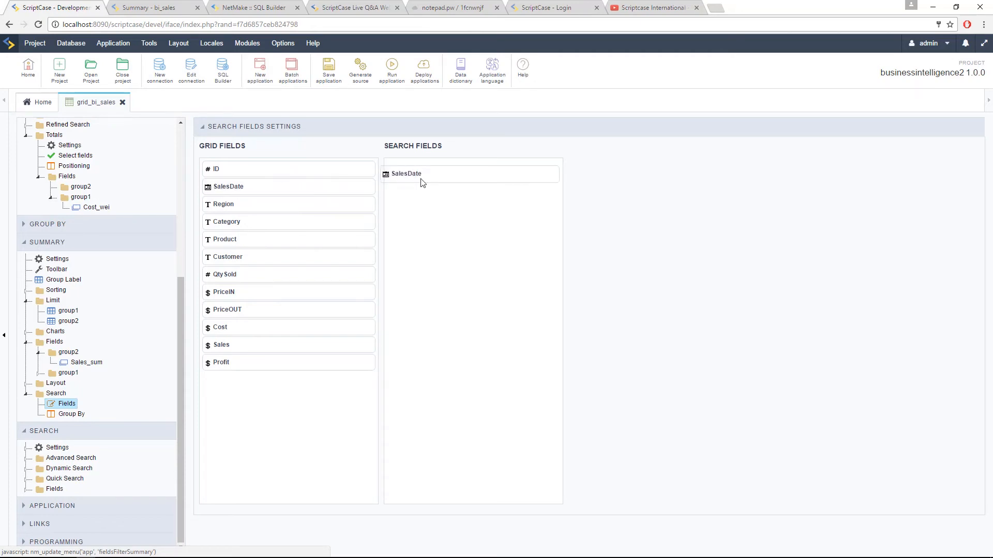
pyautogui.click(550, 171)
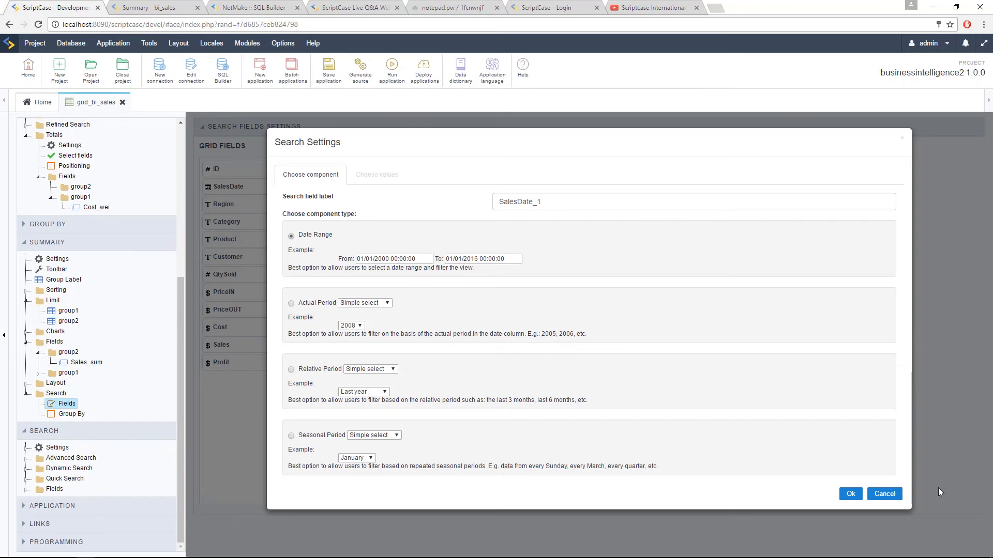
pyautogui.click(849, 495)
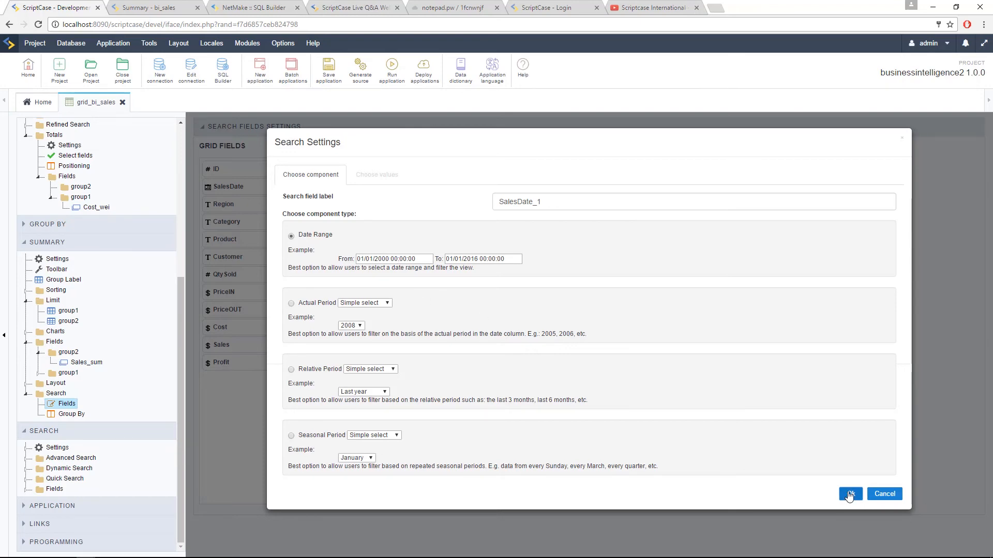
# - Add SalesDate a second time to the summary's search fields and set its component to Actual Period with Simple select
pyautogui.moveTo(243, 190); pyautogui.dragTo(481, 219)
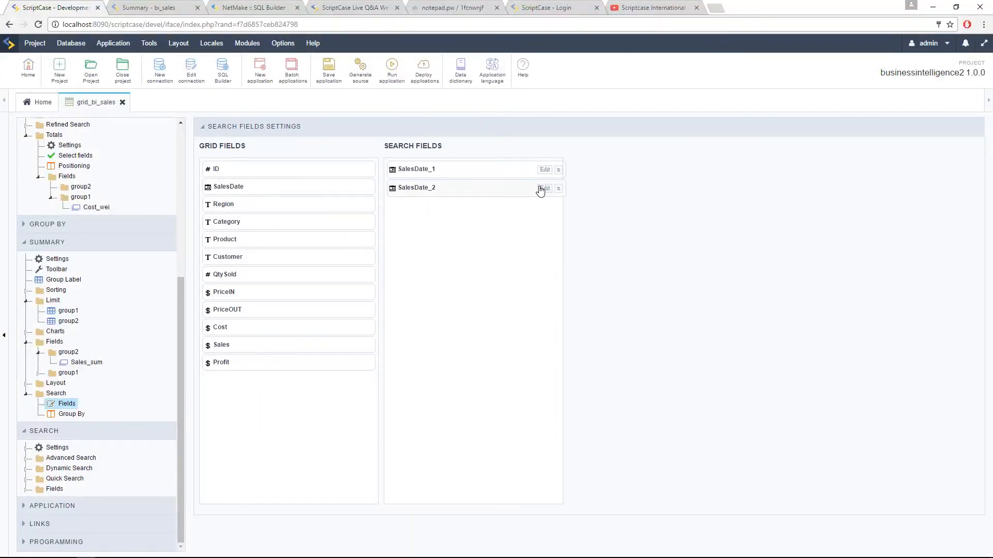
pyautogui.click(543, 189)
pyautogui.click(291, 304)
pyautogui.click(362, 303)
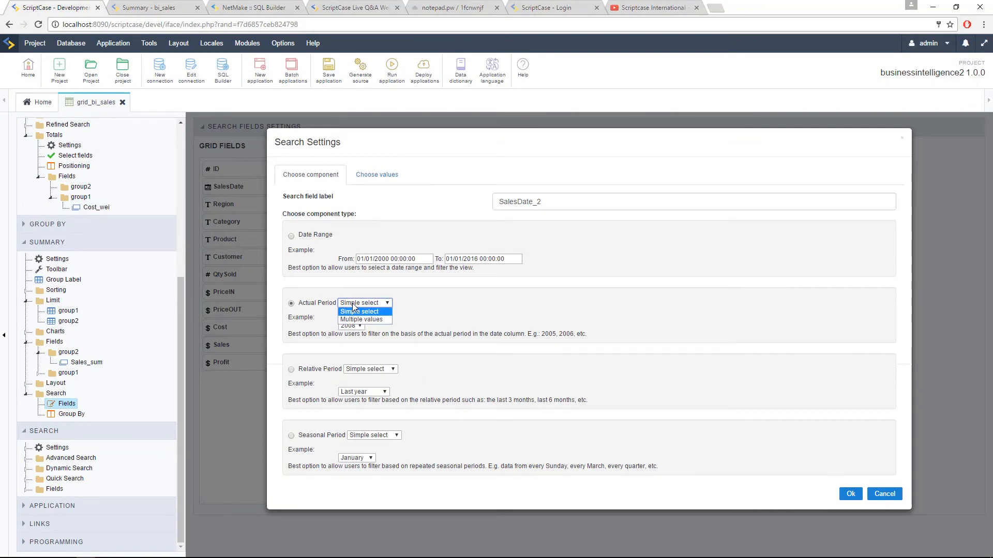
pyautogui.click(426, 321)
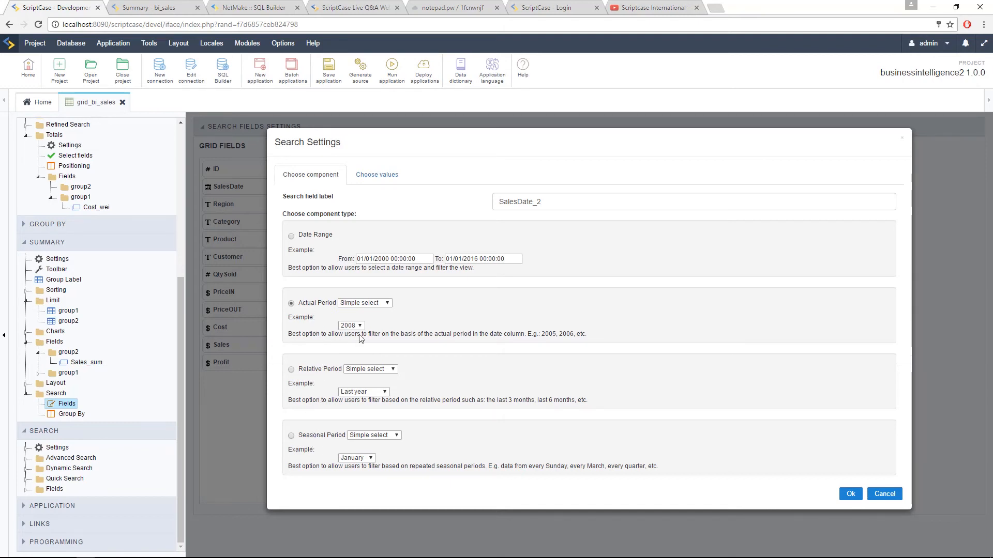
# - Review the period options for the second SalesDate search field and keep Year as its listed values
pyautogui.click(372, 176)
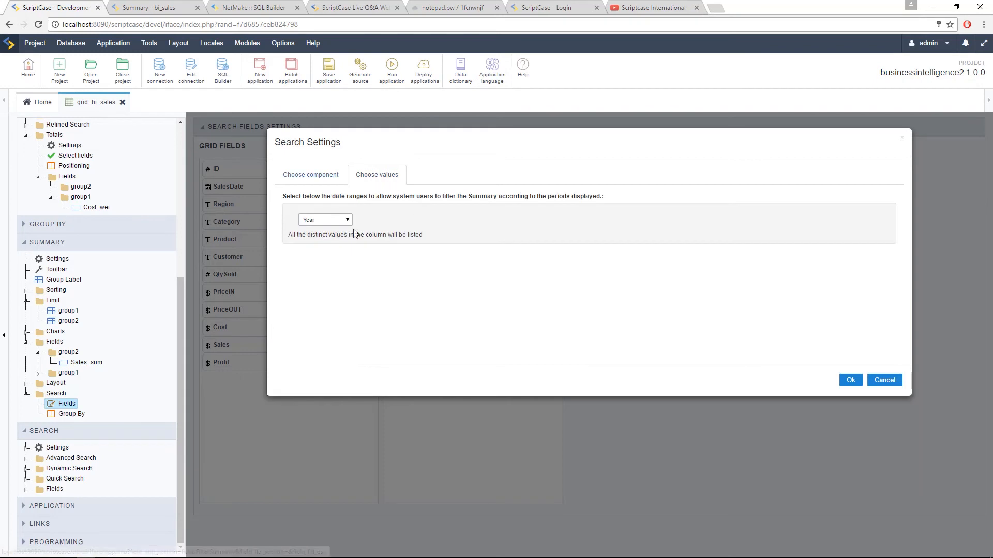
pyautogui.click(334, 220)
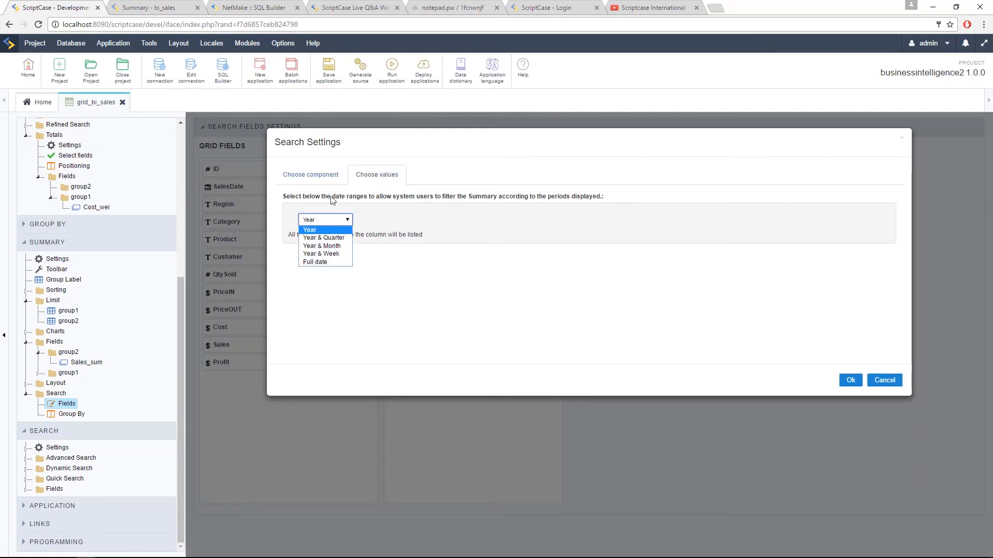
pyautogui.click(325, 178)
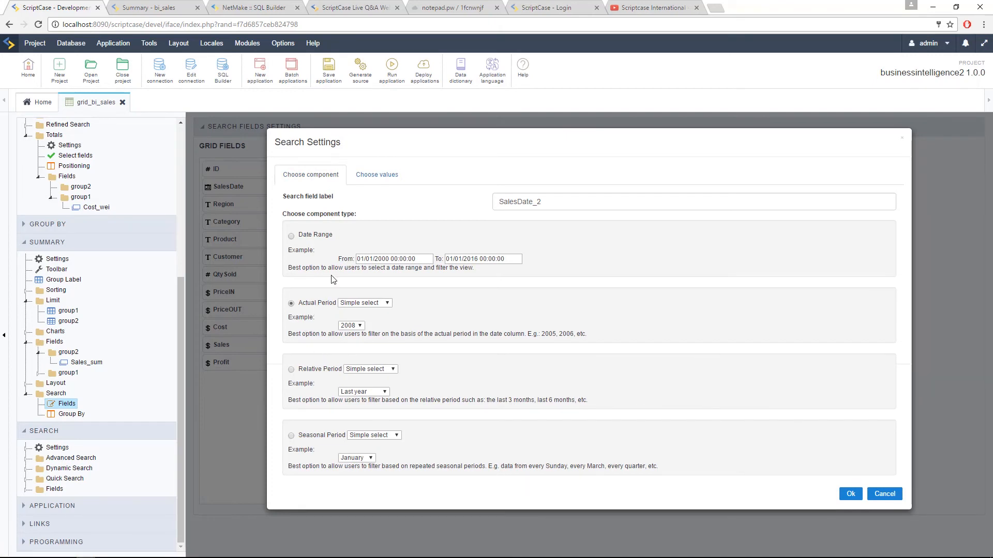
pyautogui.click(368, 178)
pyautogui.click(337, 223)
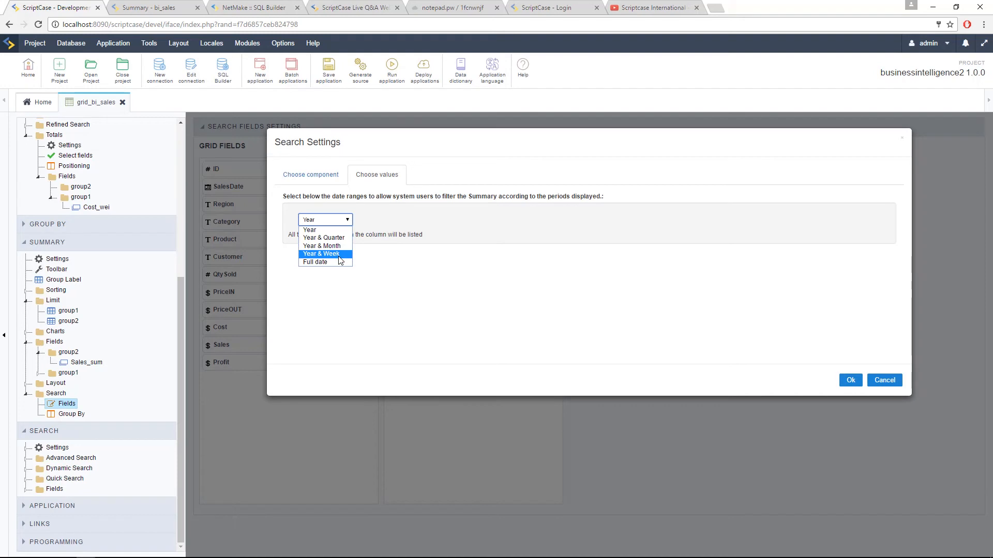
pyautogui.click(326, 233)
pyautogui.click(311, 175)
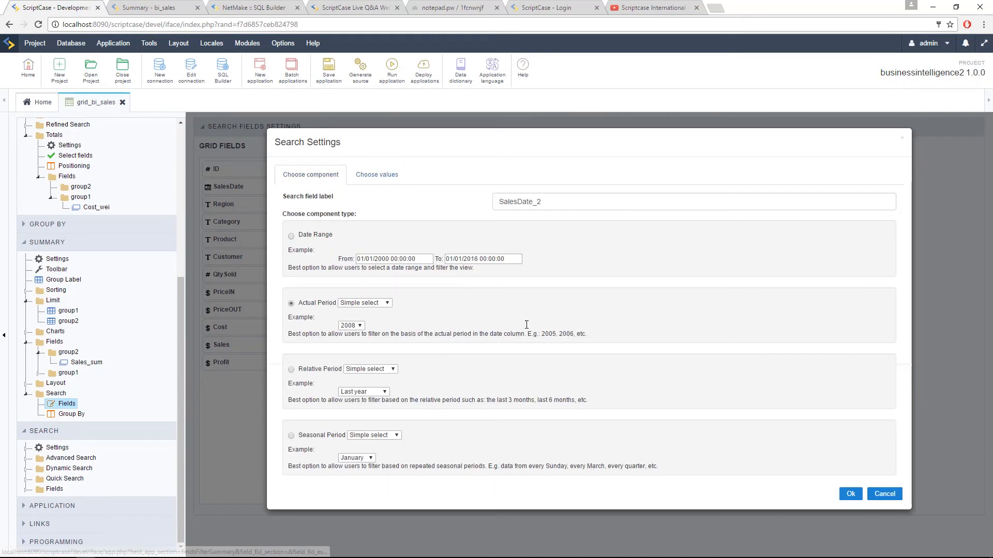
pyautogui.click(860, 496)
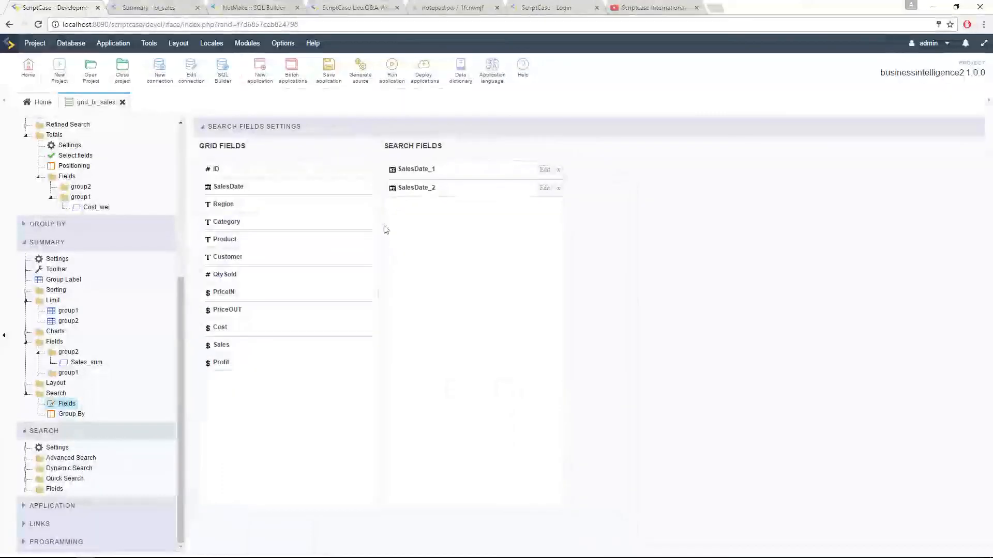
# - Add a third SalesDate search field using Relative Period with Simple select, offering Current year as its value
pyautogui.moveTo(252, 187); pyautogui.dragTo(532, 215)
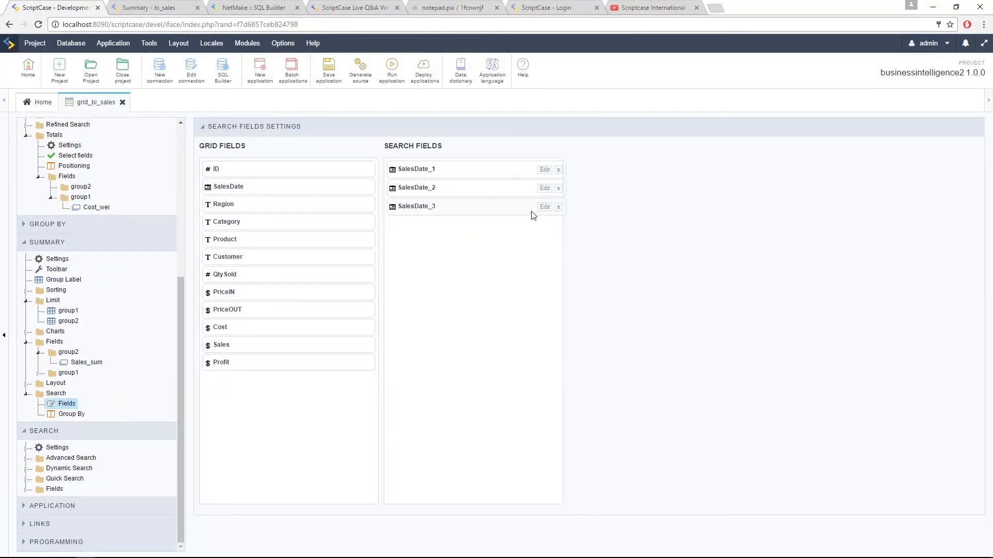
pyautogui.click(541, 206)
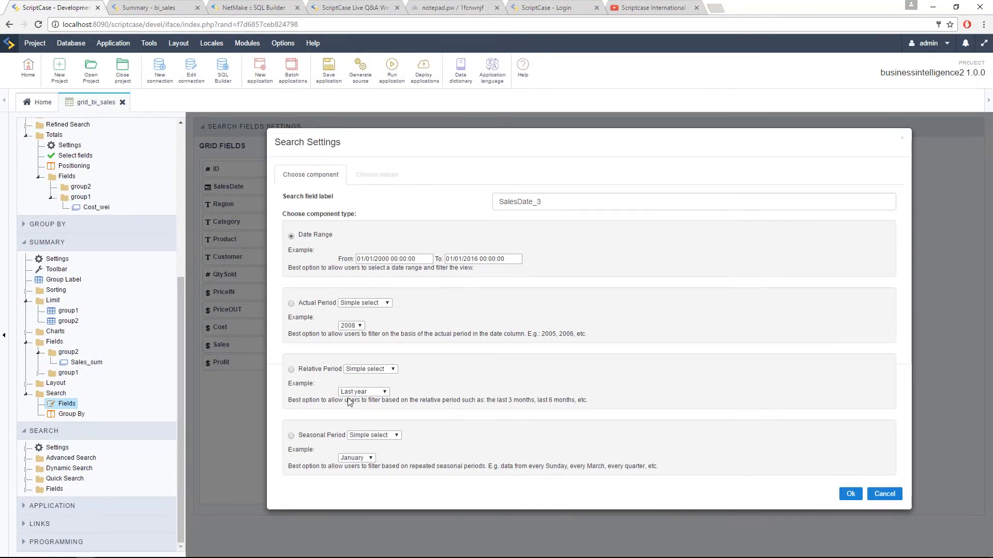
pyautogui.click(291, 370)
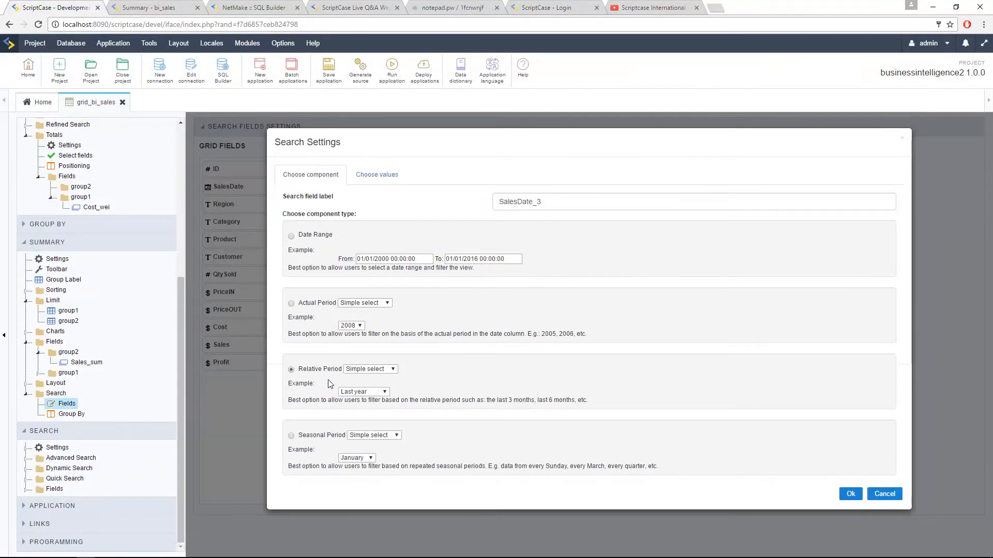
pyautogui.click(366, 369)
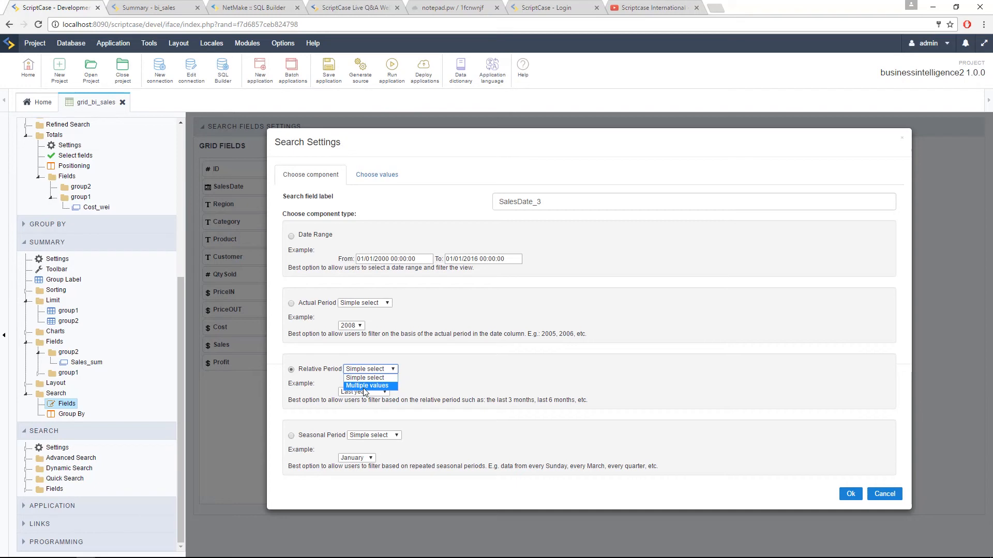
pyautogui.click(430, 382)
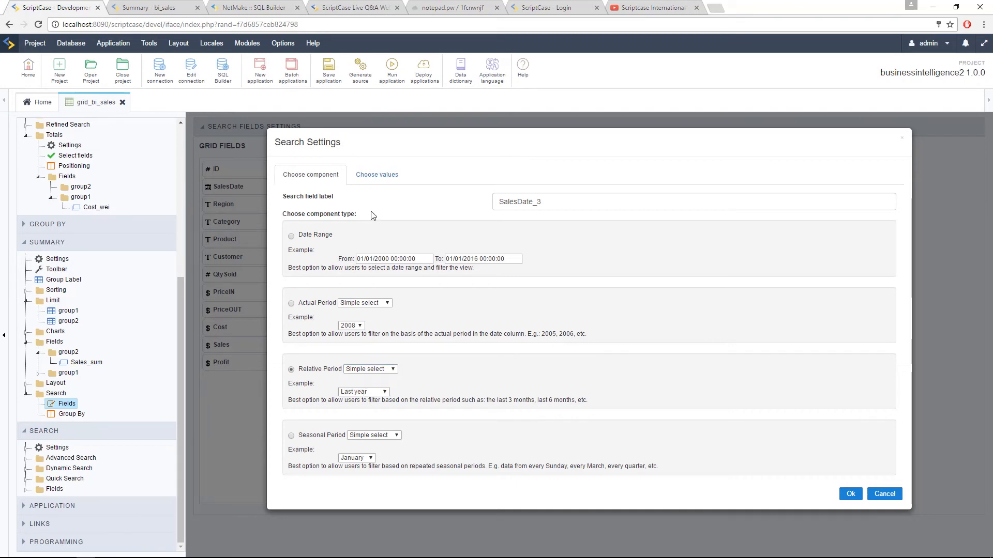
pyautogui.click(375, 177)
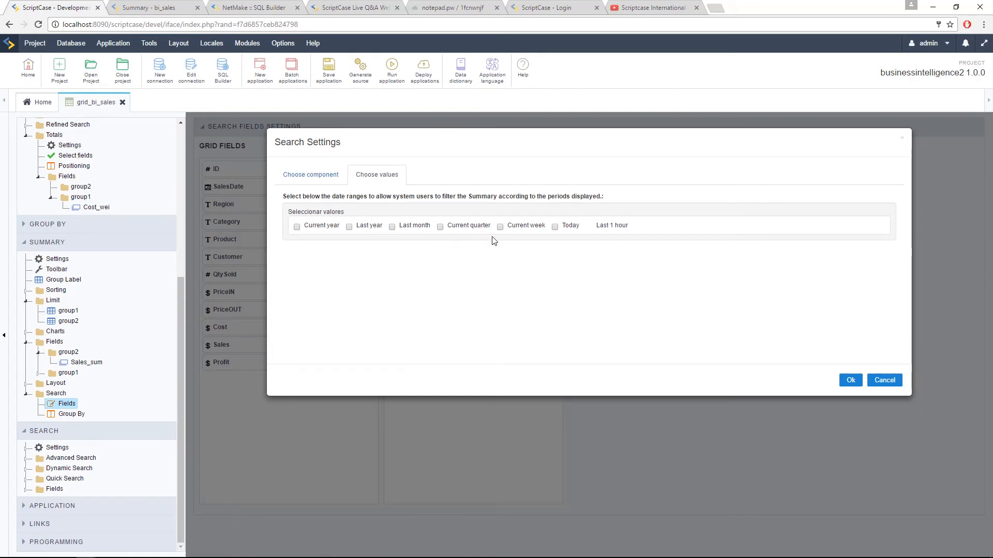
pyautogui.click(297, 227)
pyautogui.click(848, 380)
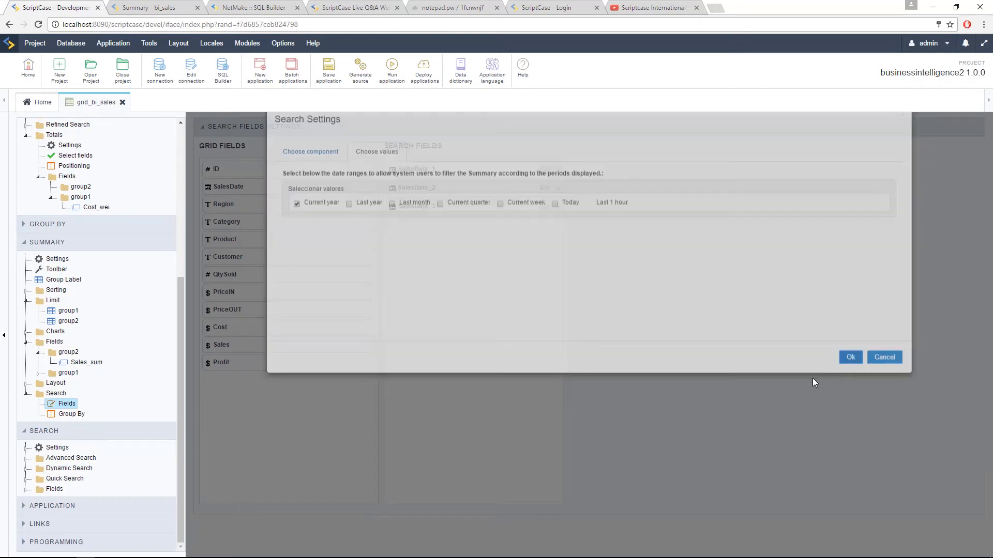
# - Add a fourth SalesDate search field to the summary and set its component type to Seasonal Period
pyautogui.moveTo(303, 186); pyautogui.dragTo(539, 244)
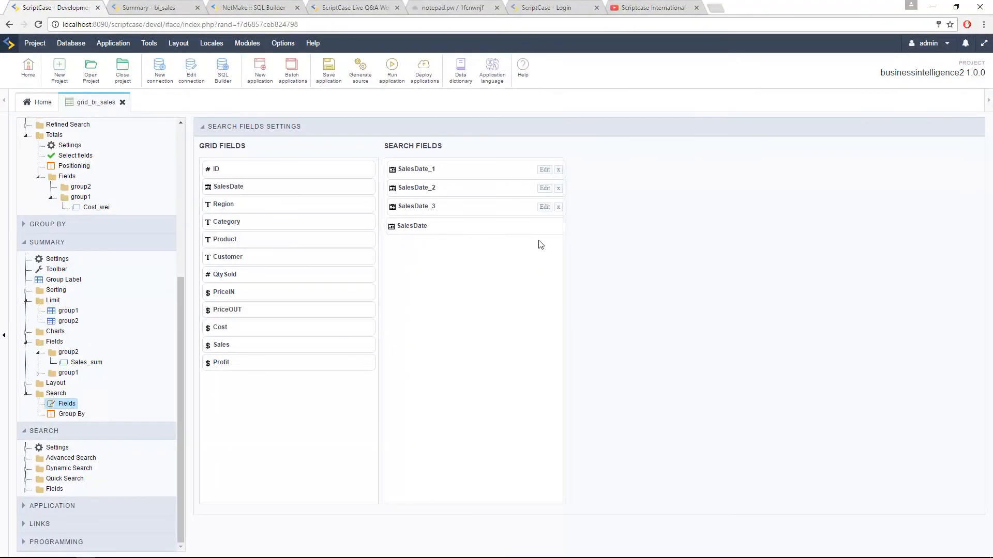
pyautogui.click(542, 225)
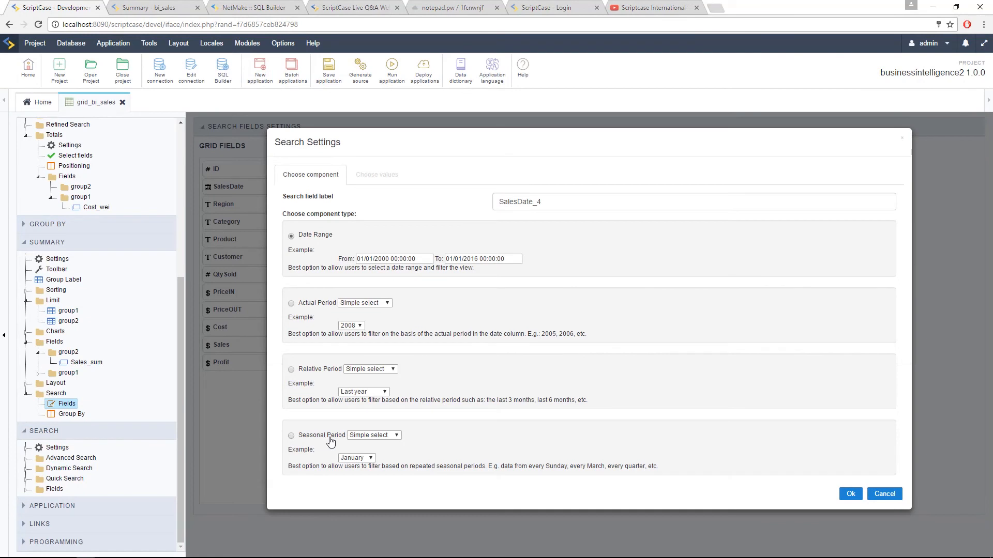
pyautogui.click(291, 436)
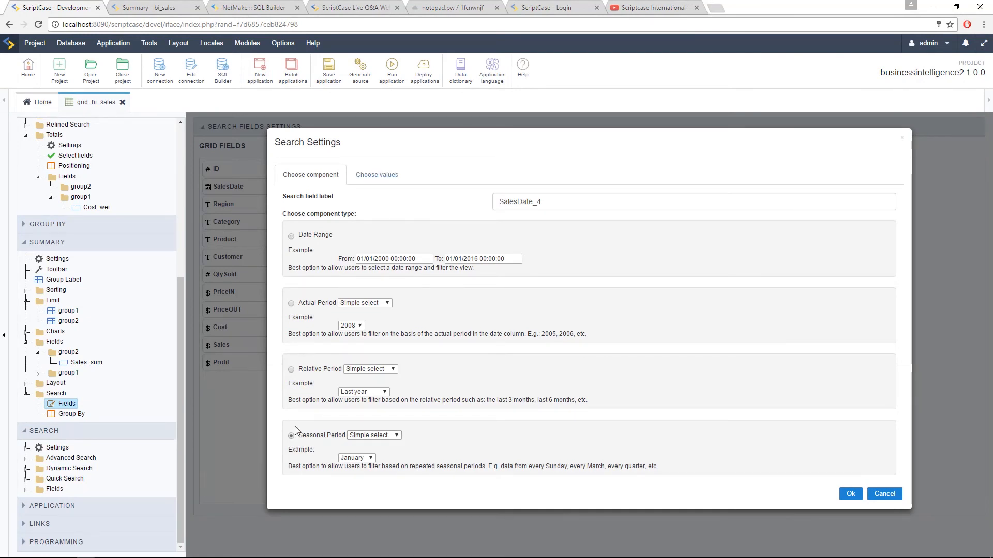
# - Review the seasonal value types for the fourth SalesDate search field and offer Quarter 1, Quarter 2 and Quarter 3
pyautogui.click(387, 177)
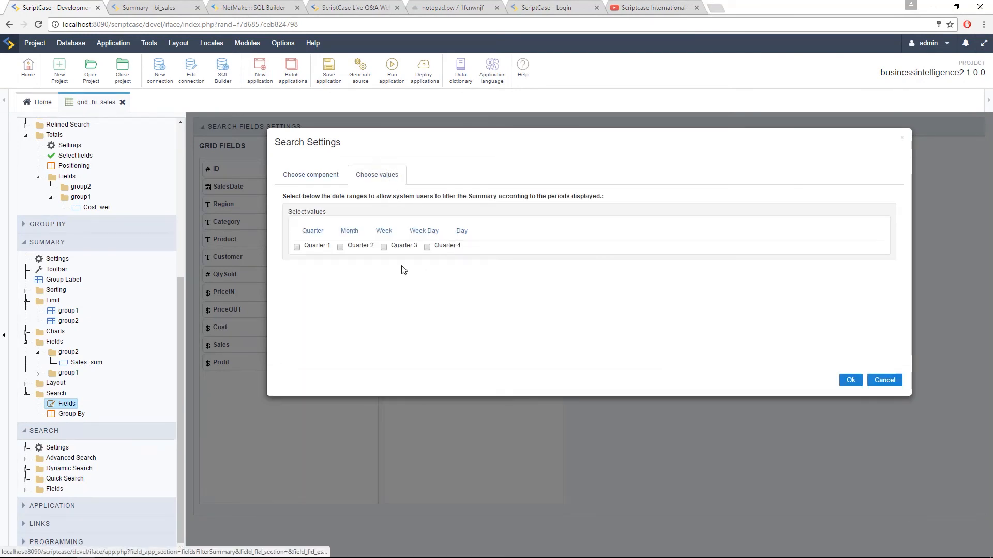
pyautogui.click(349, 233)
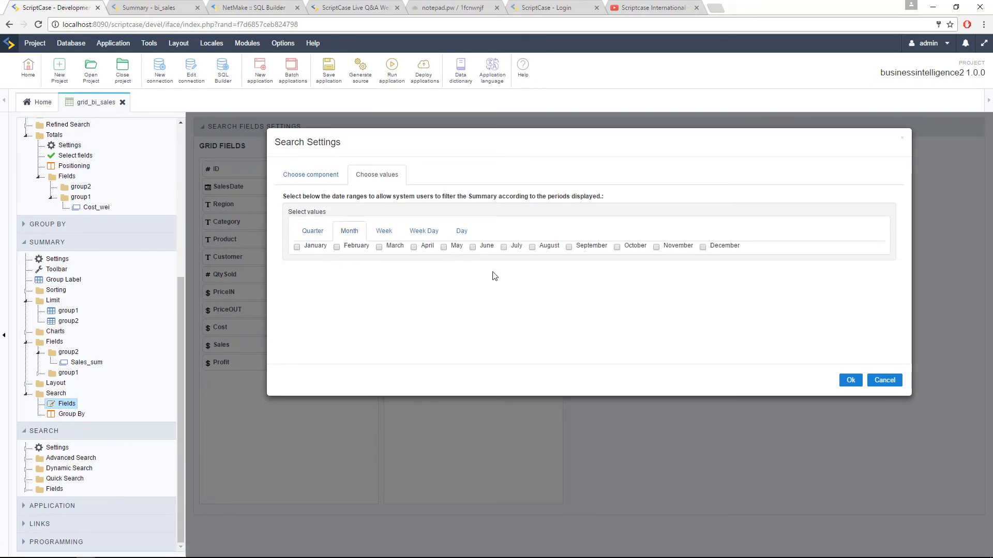
pyautogui.click(383, 233)
pyautogui.click(420, 234)
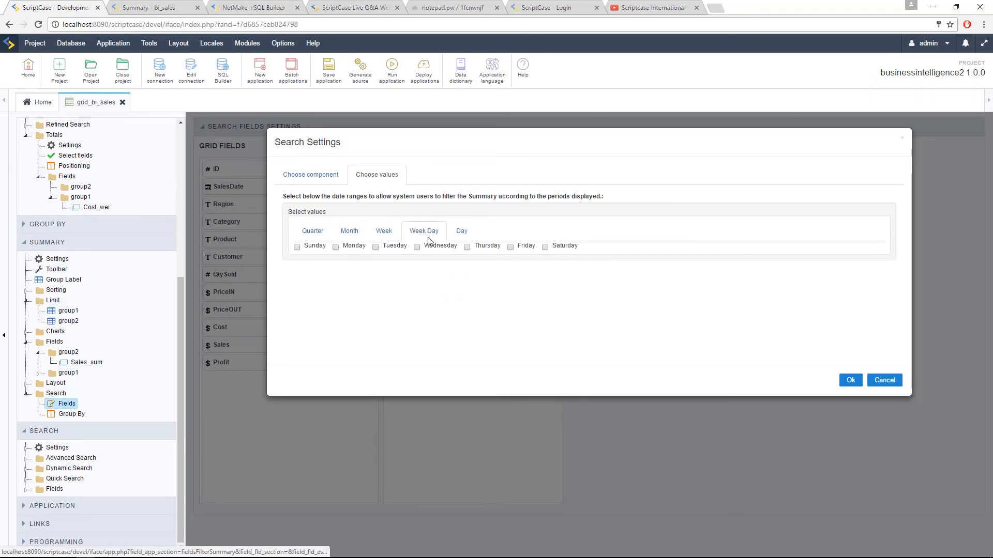
pyautogui.click(460, 234)
pyautogui.click(425, 233)
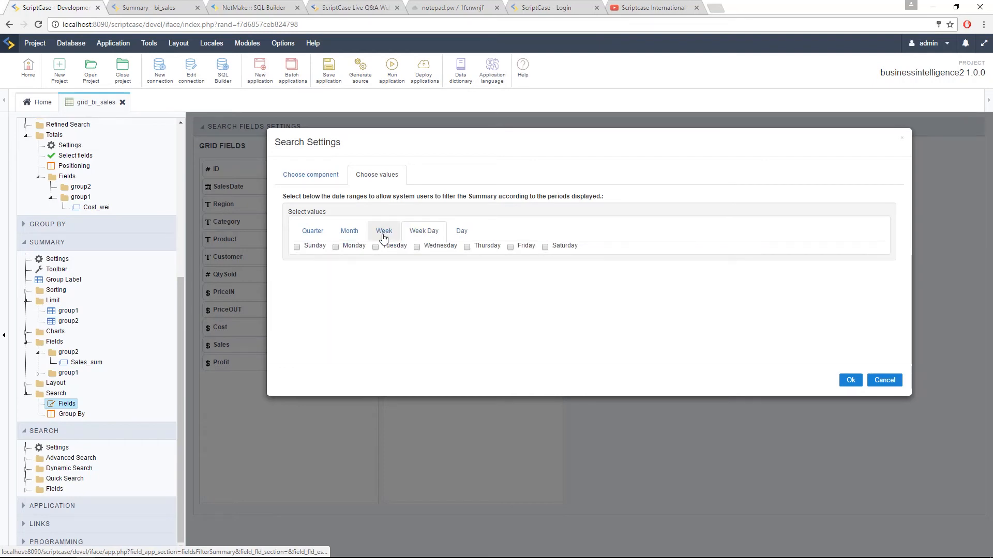
pyautogui.click(314, 232)
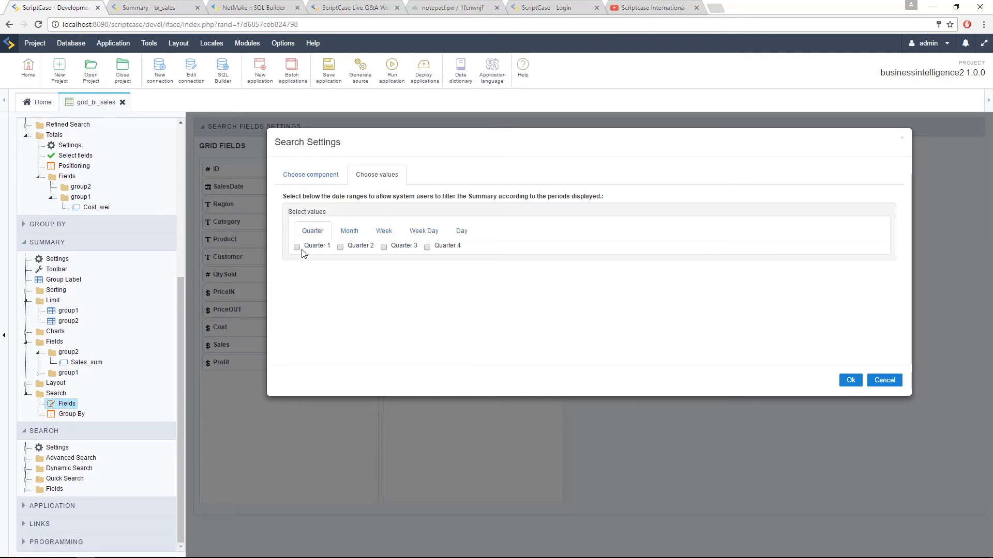
pyautogui.click(340, 248)
pyautogui.click(384, 248)
pyautogui.click(850, 381)
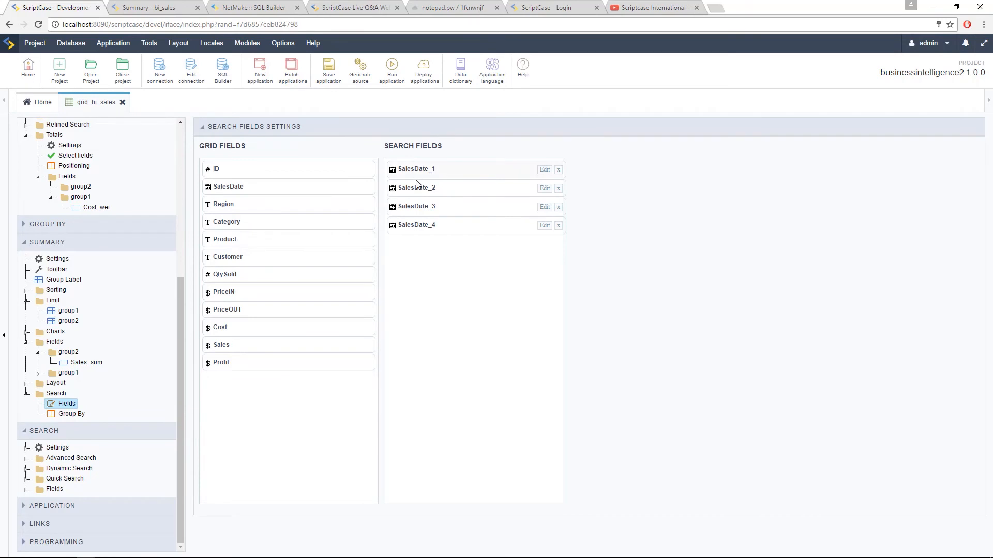
# - Run the application, switch to the bi_sales summary page and look at the SalesDate_1 date filter's start-date calendar
pyautogui.click(393, 77)
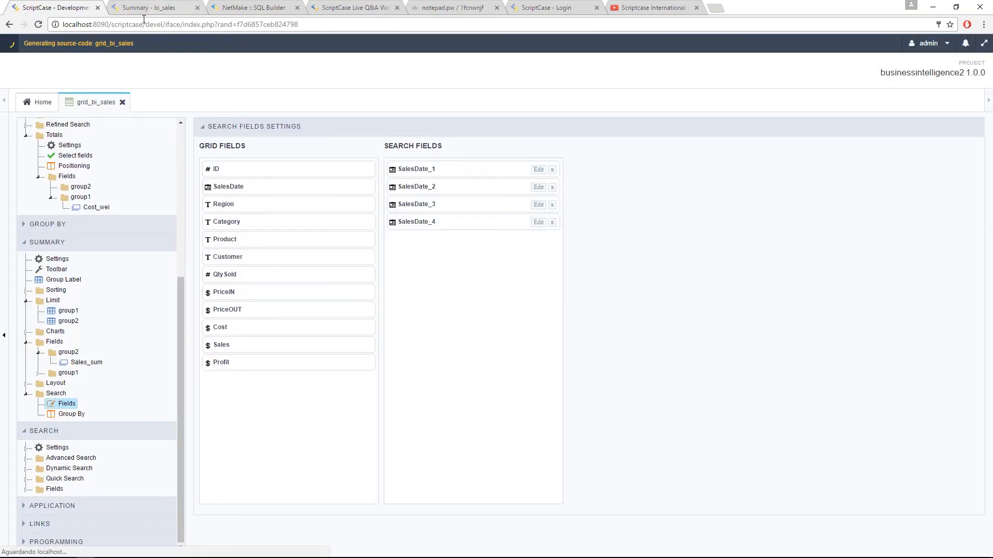
pyautogui.click(150, 10)
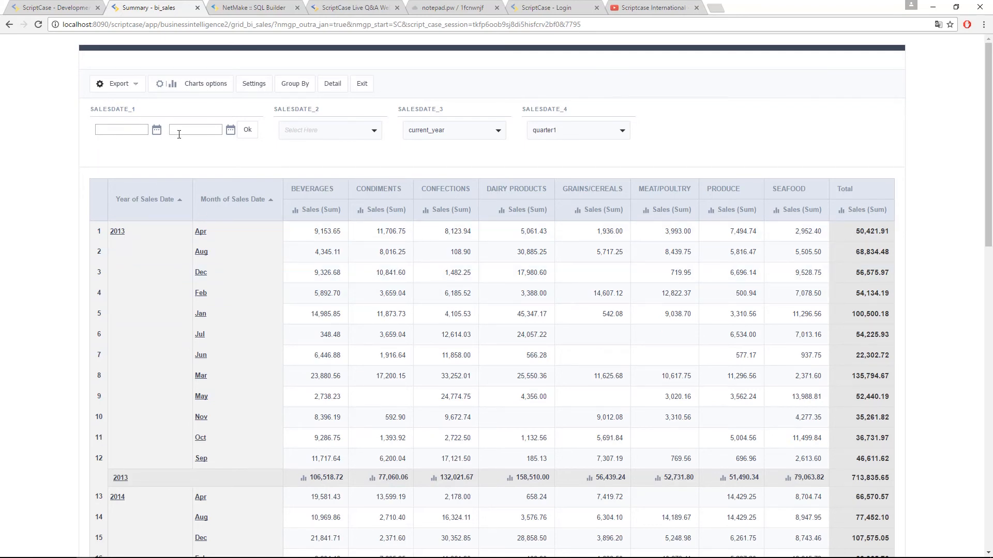
pyautogui.click(113, 134)
pyautogui.click(157, 130)
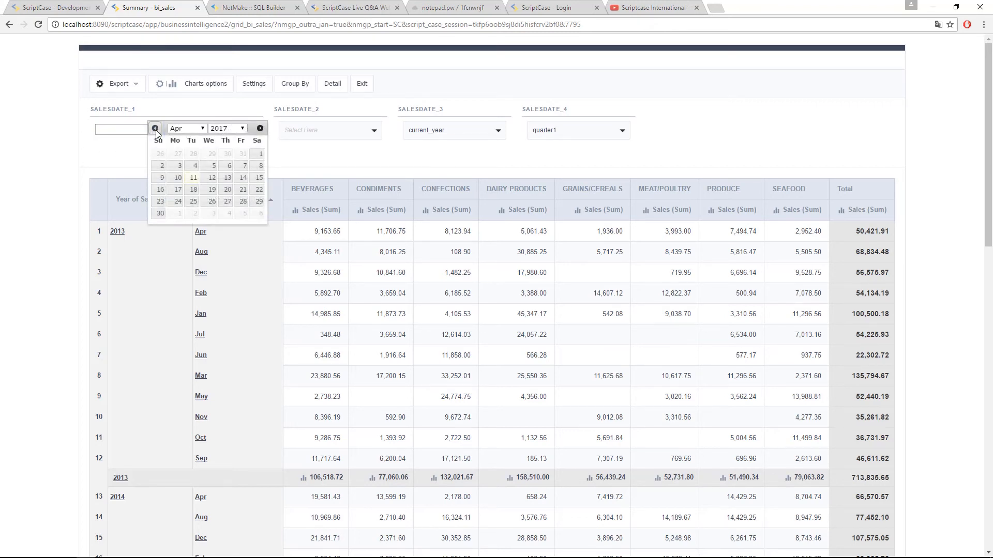
pyautogui.click(309, 163)
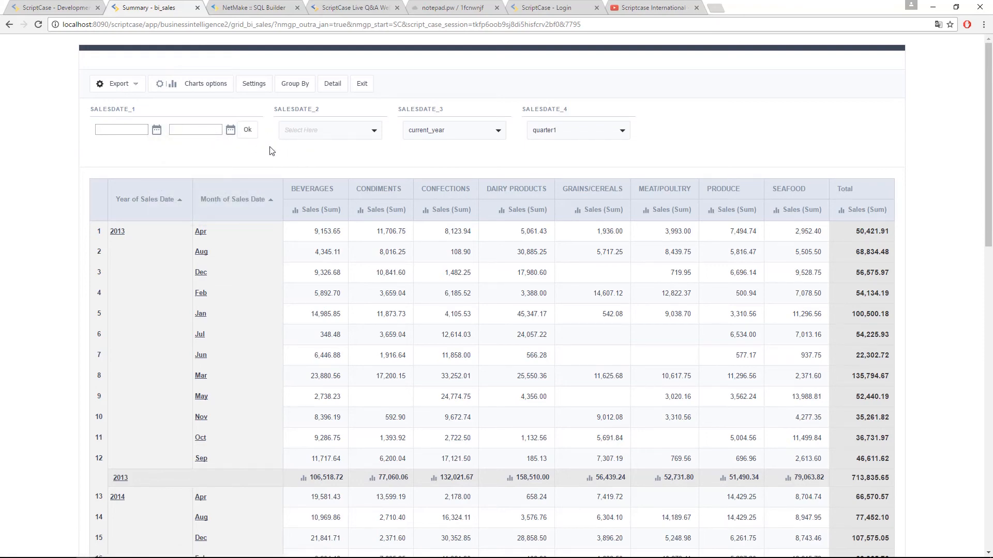
# - Filter the sales summary to the year 2013 with the SalesDate_2 search field
pyautogui.click(333, 133)
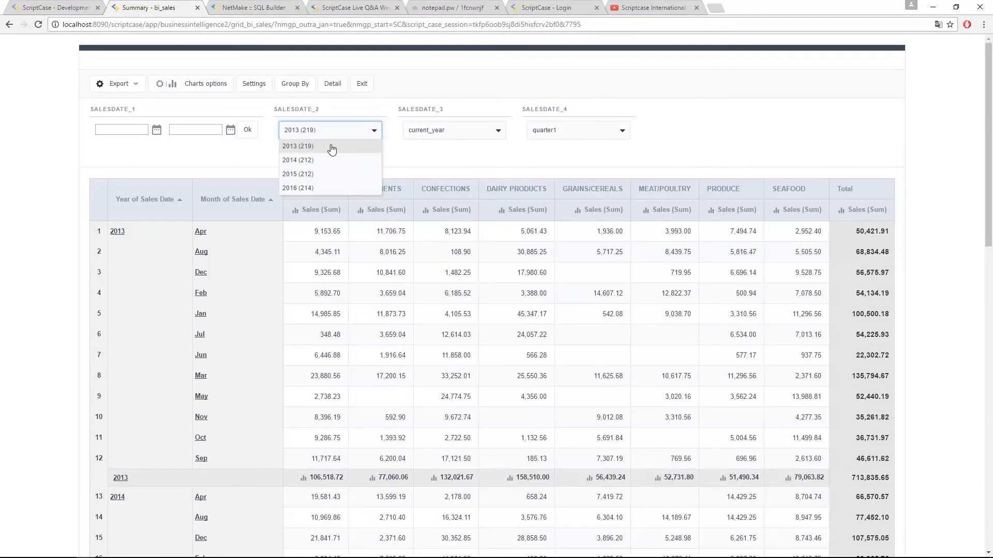
pyautogui.click(332, 147)
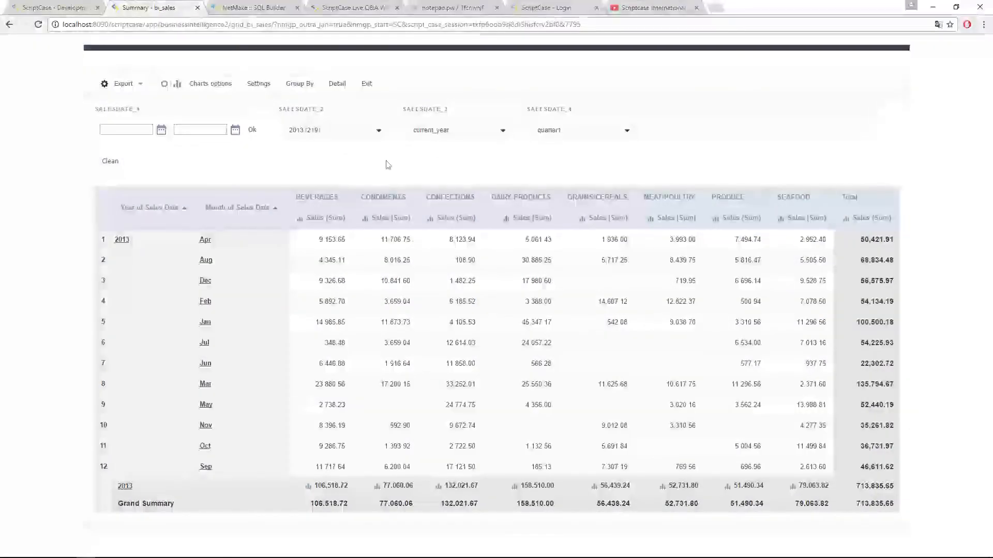
# - Test the SalesDate_4 filter in the 2013 sales summary with quarter3 and with quarter1
pyautogui.click(563, 137)
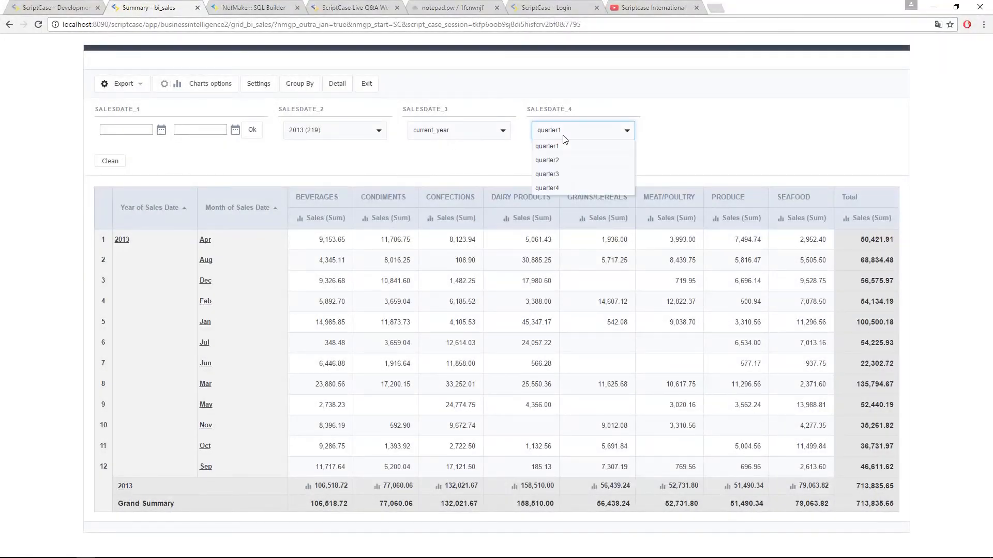
pyautogui.click(380, 150)
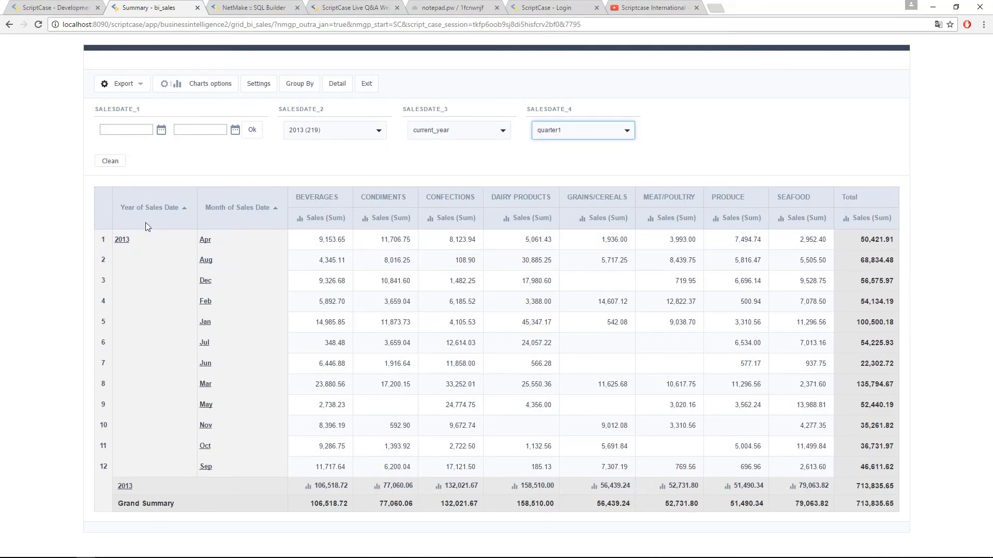
pyautogui.click(579, 130)
pyautogui.click(561, 175)
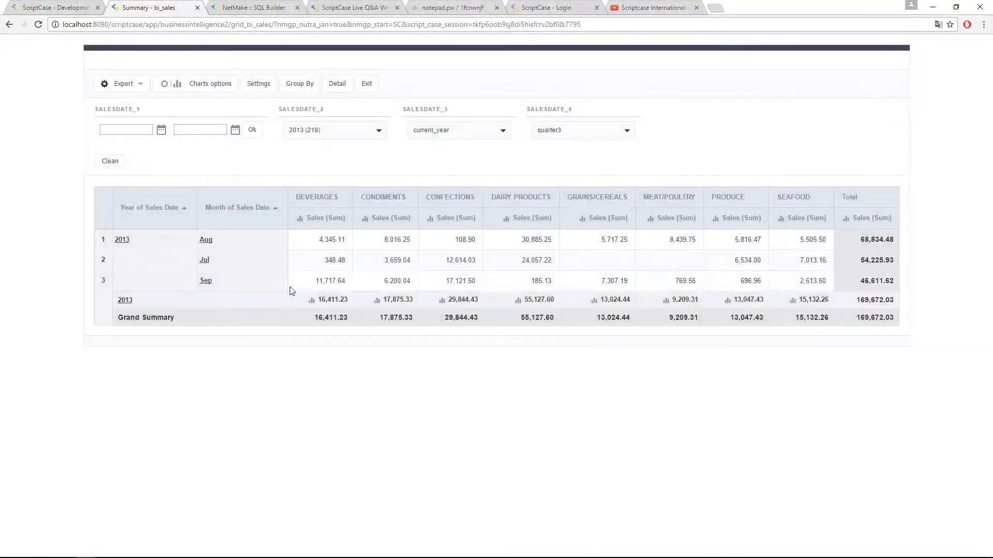
pyautogui.click(559, 136)
pyautogui.click(558, 145)
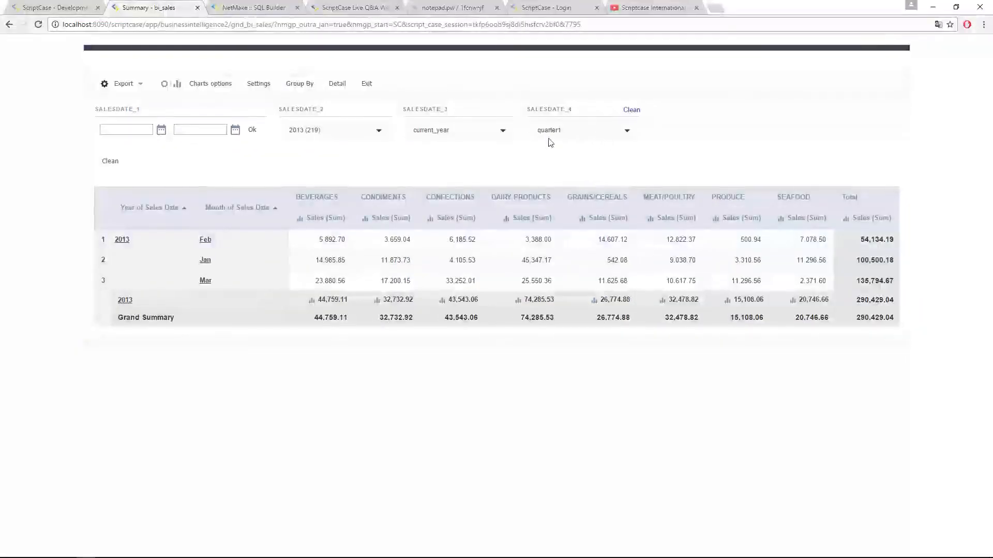
# - Filter the quarter1 summary to the year 2015 with SalesDate_2 and look at the options offered by SalesDate_3
pyautogui.click(347, 132)
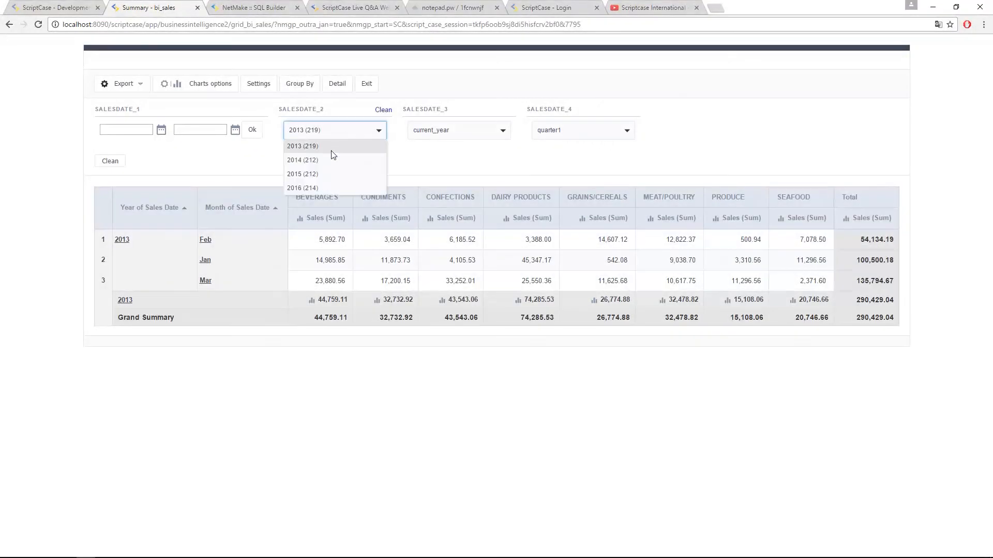
pyautogui.click(321, 174)
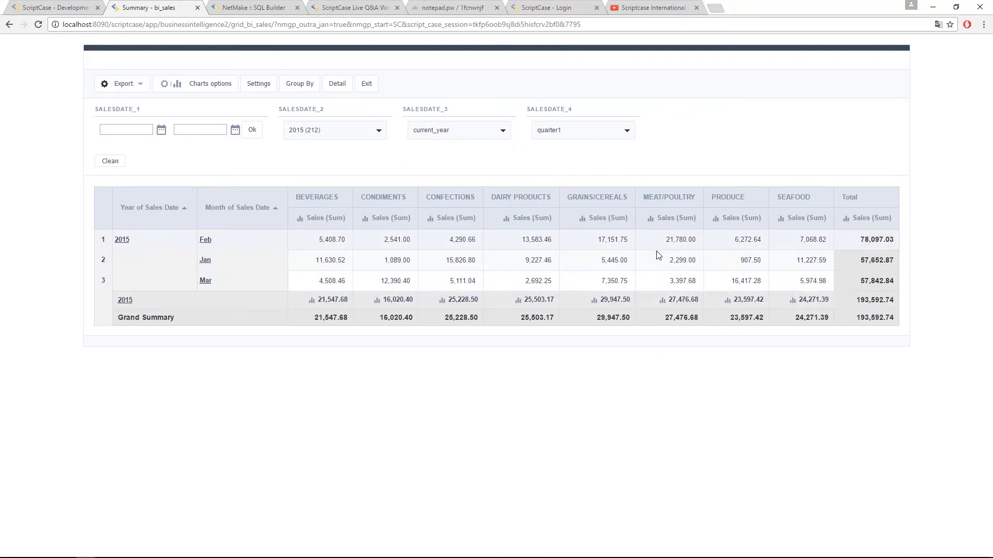
pyautogui.click(446, 136)
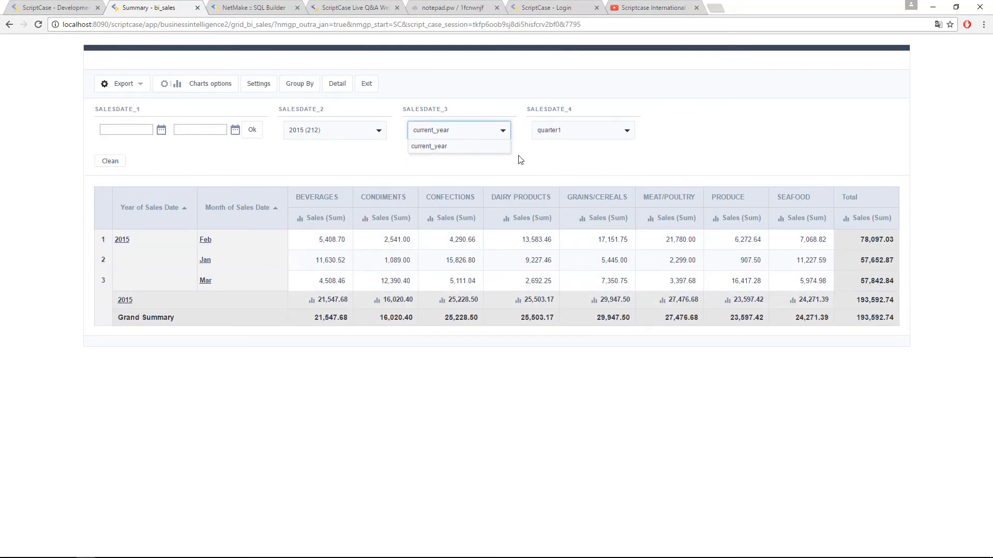
pyautogui.click(533, 167)
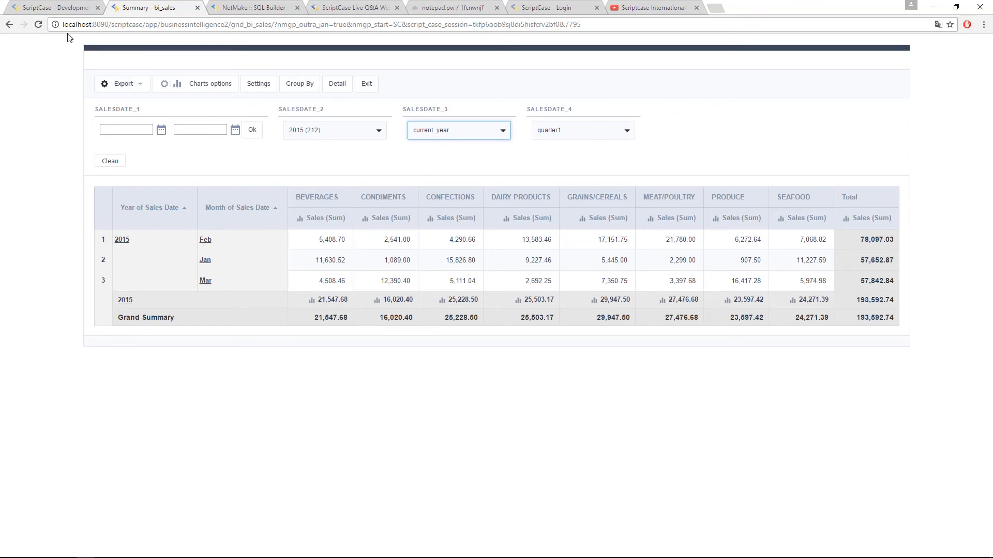
# - Return to the grid_bi_sales search fields settings and remove all SalesDate search fields from the summary
pyautogui.click(70, 7)
pyautogui.click(552, 170)
pyautogui.click(553, 171)
pyautogui.click(553, 171)
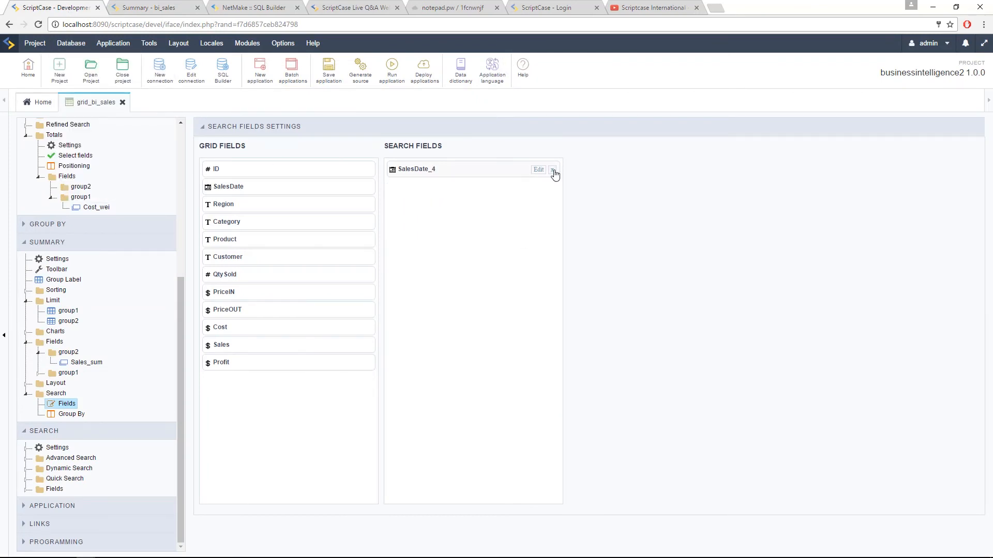
pyautogui.click(553, 171)
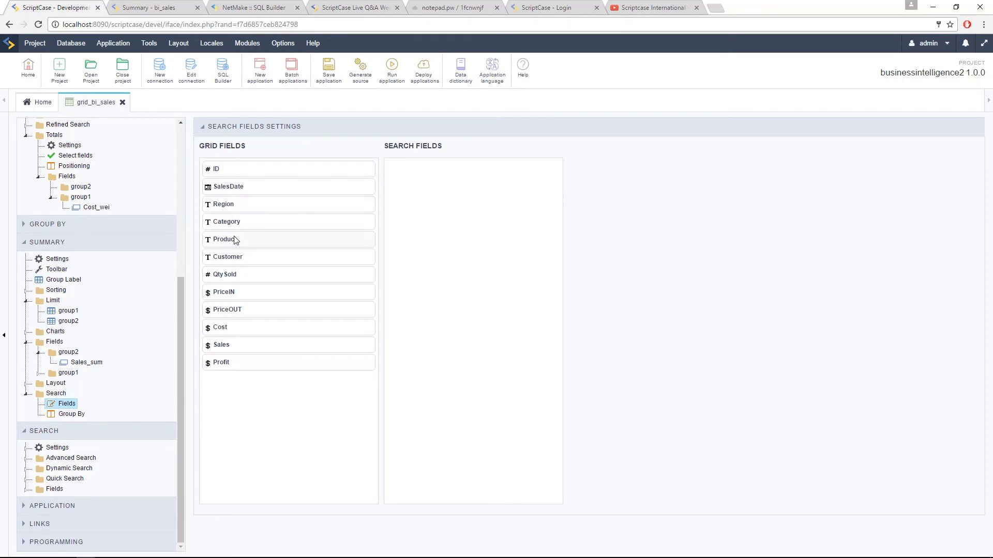
# - Add a Sales search field to the summary, open its settings and look at the functions that can be applied
pyautogui.moveTo(229, 346); pyautogui.dragTo(422, 207)
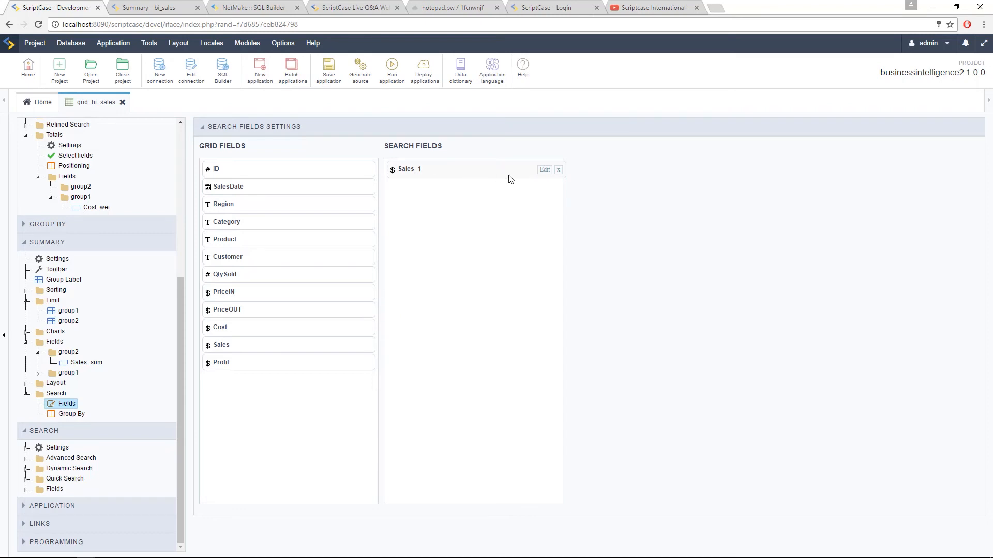
pyautogui.click(542, 170)
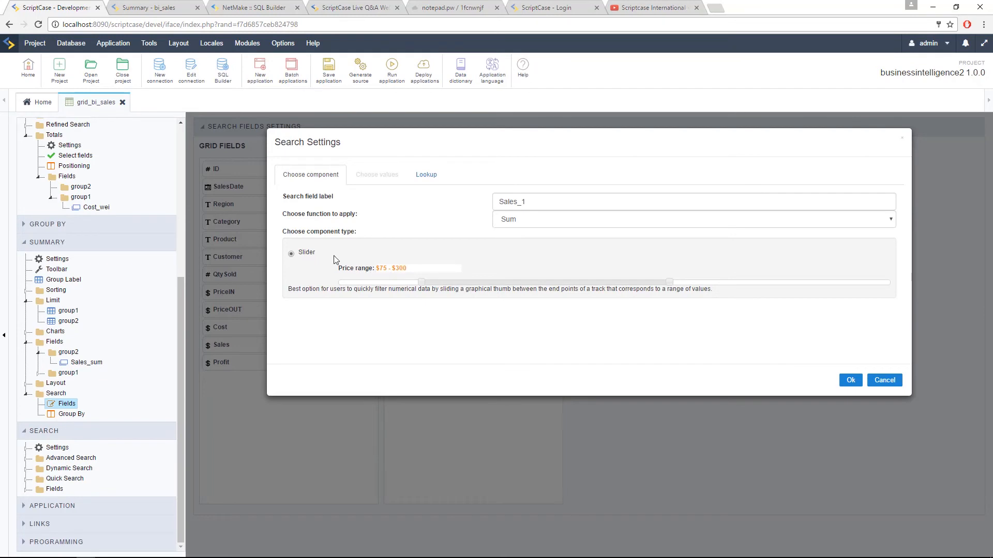
pyautogui.click(535, 219)
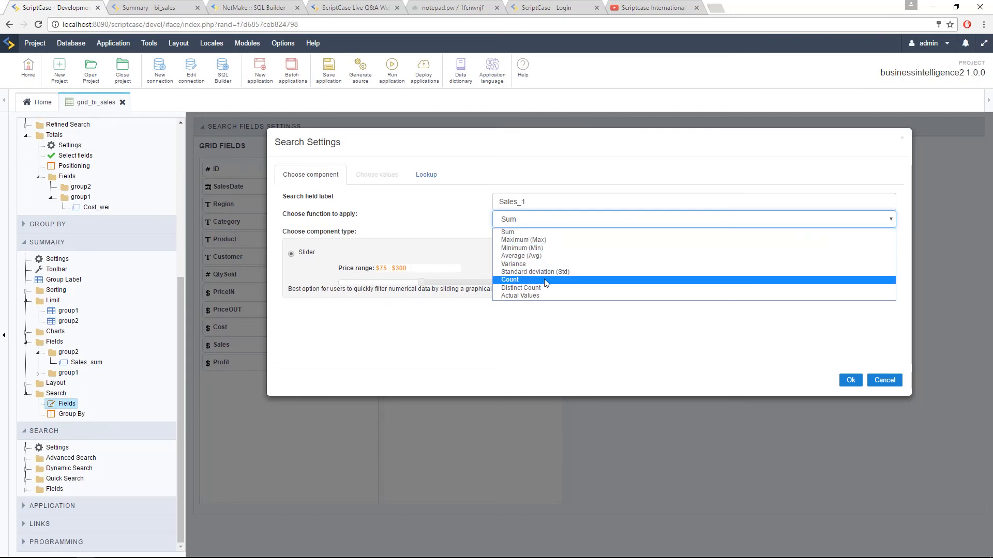
pyautogui.click(430, 236)
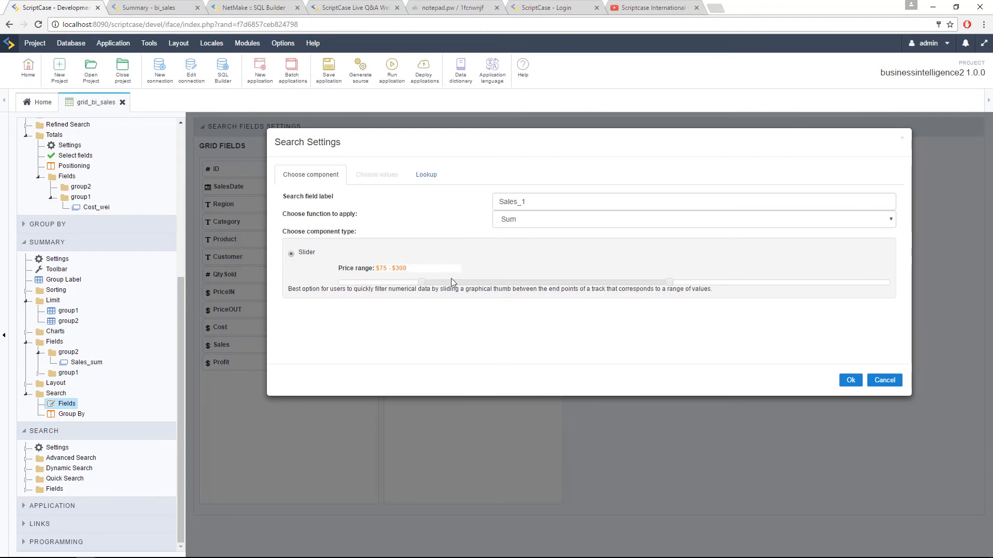
# - Try the Actual Values function for the Sales search field and look at its Select box, Multiselect box and Slider components
pyautogui.click(527, 223)
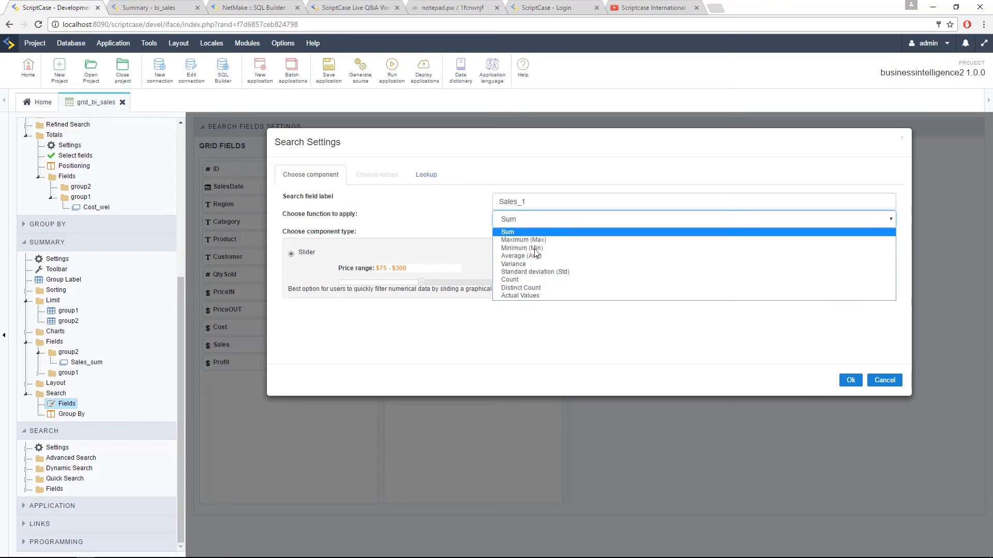
pyautogui.click(541, 298)
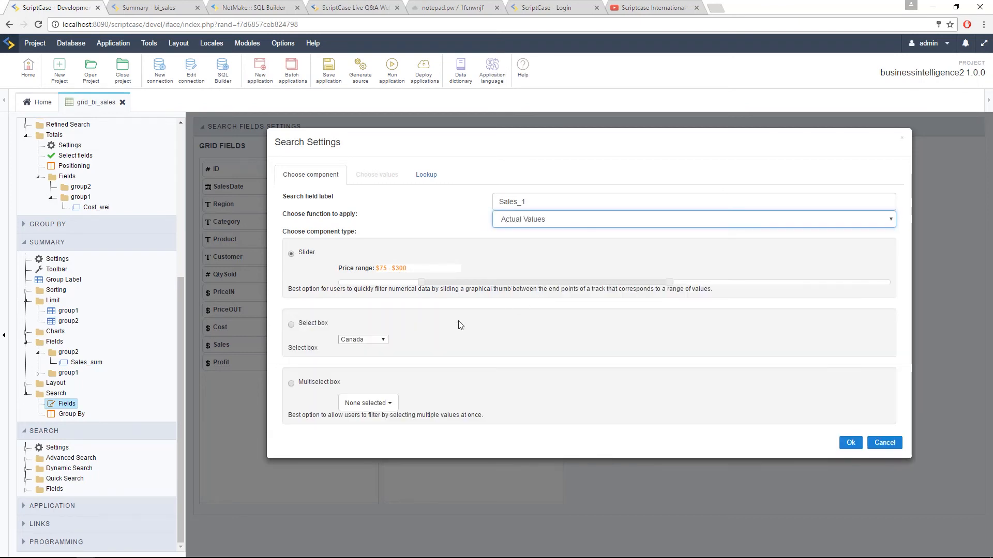
pyautogui.click(313, 325)
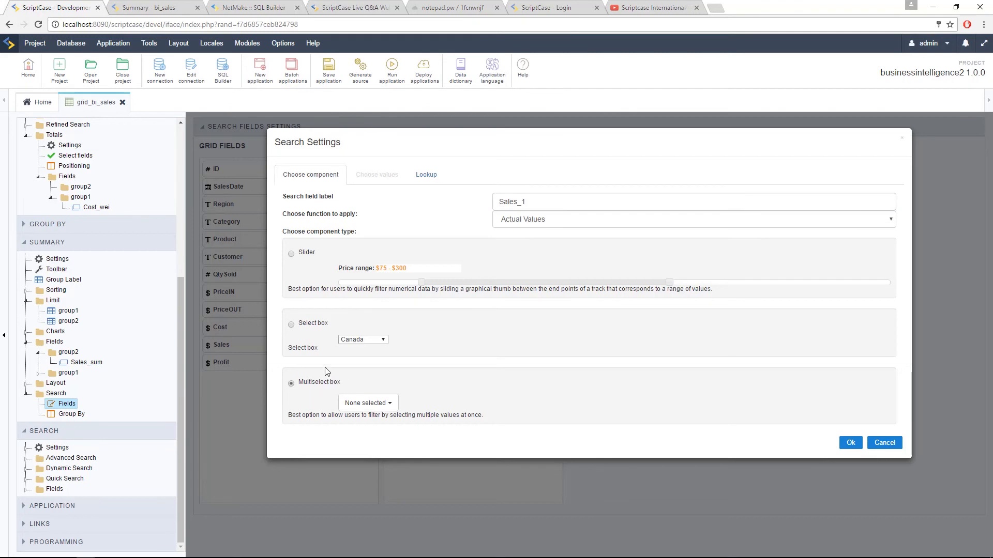
pyautogui.click(316, 330)
pyautogui.click(310, 254)
# - Apply the Sum function to the Sales search field with the Slider component and save its settings
pyautogui.click(636, 219)
pyautogui.click(636, 231)
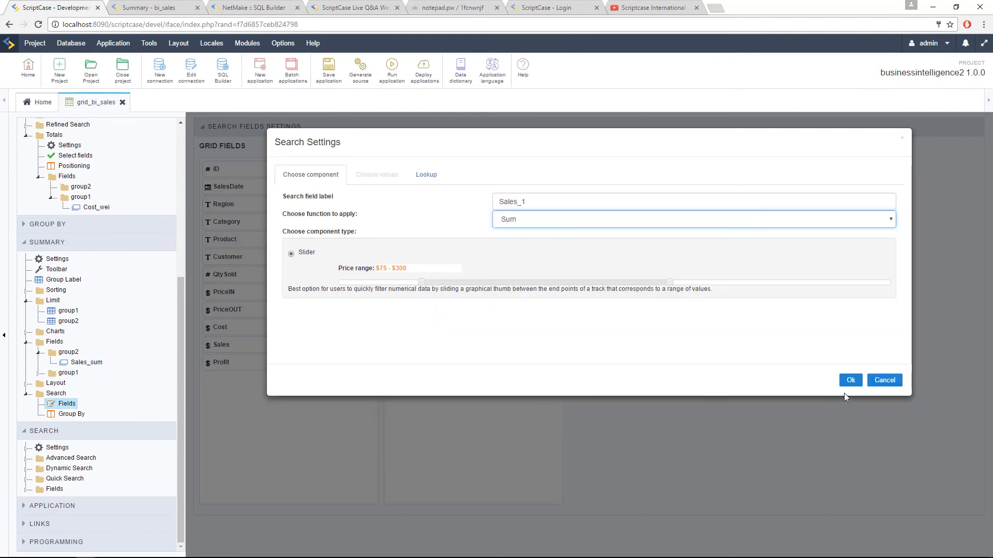
pyautogui.click(849, 380)
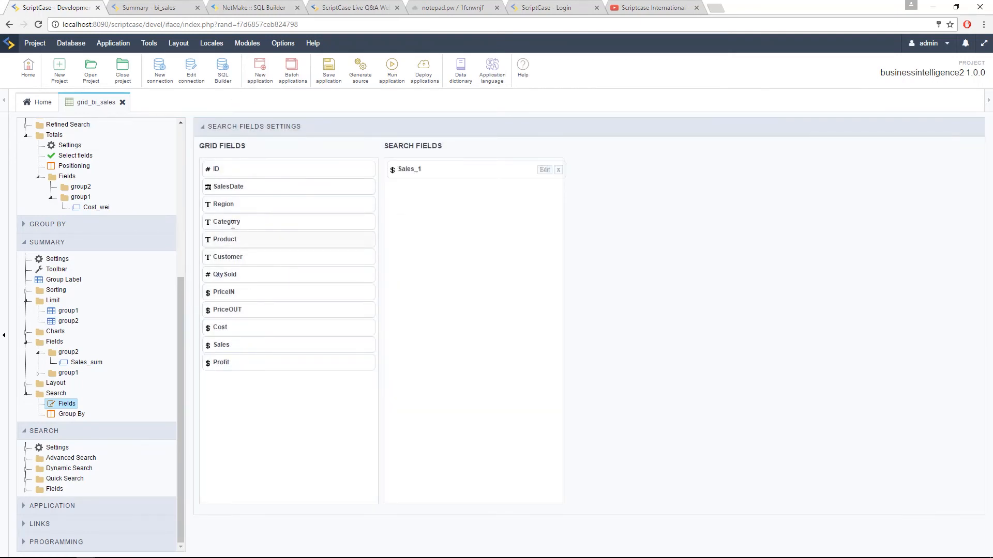
# - Add a Category search field to the summary and set its lookup to Automatic
pyautogui.moveTo(244, 231); pyautogui.dragTo(538, 223)
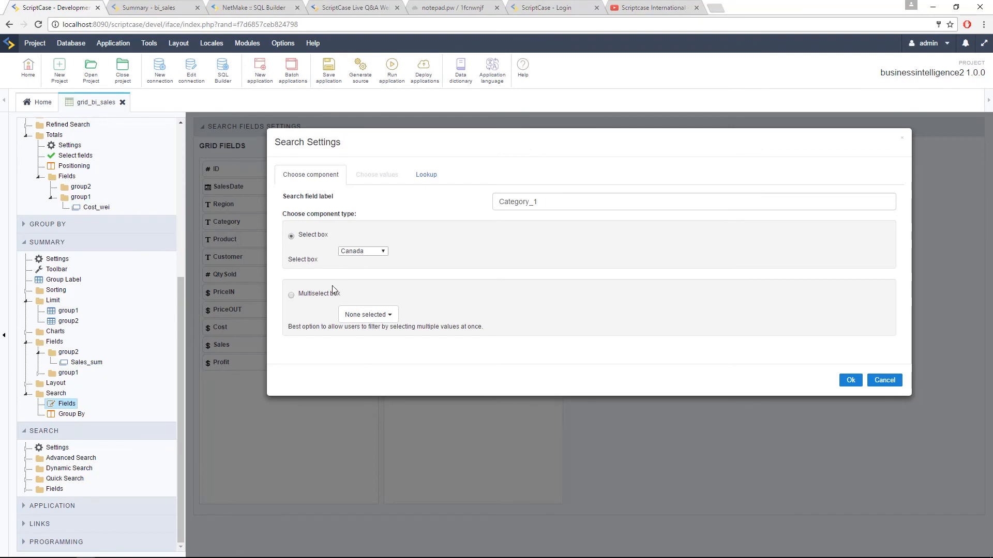
pyautogui.click(422, 178)
pyautogui.click(313, 191)
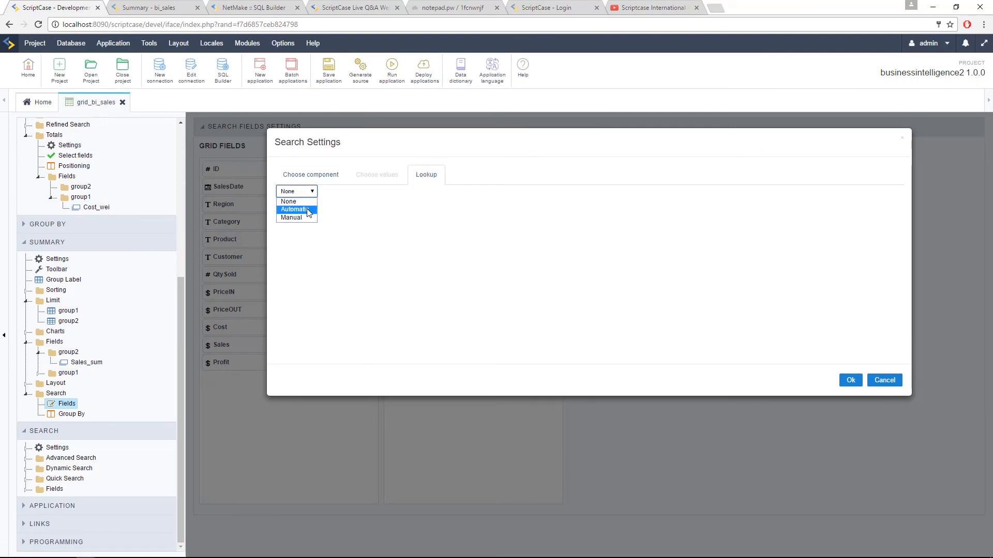
pyautogui.click(298, 205)
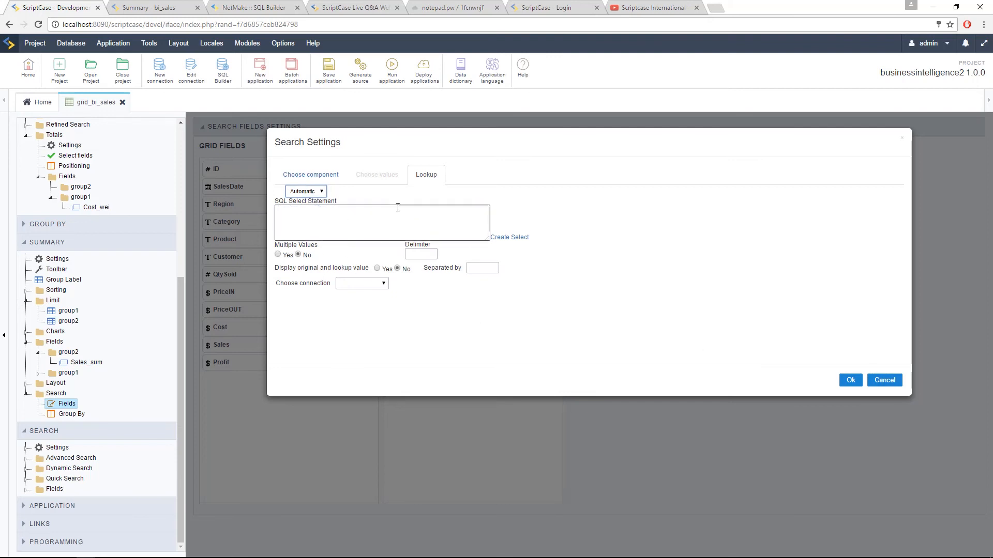
# - Review the Category search field's component and lookup settings, keep the Select box component and save
pyautogui.click(321, 175)
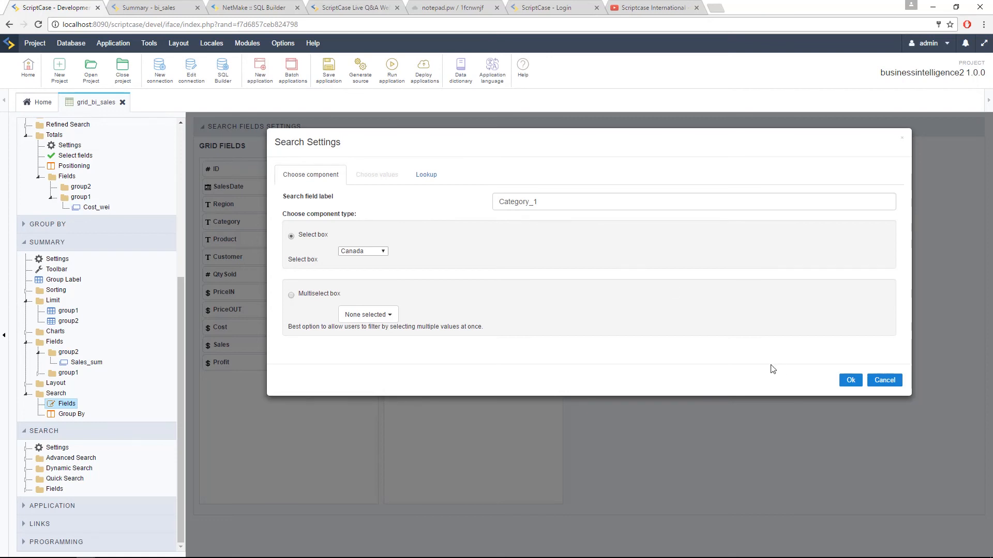
pyautogui.click(437, 178)
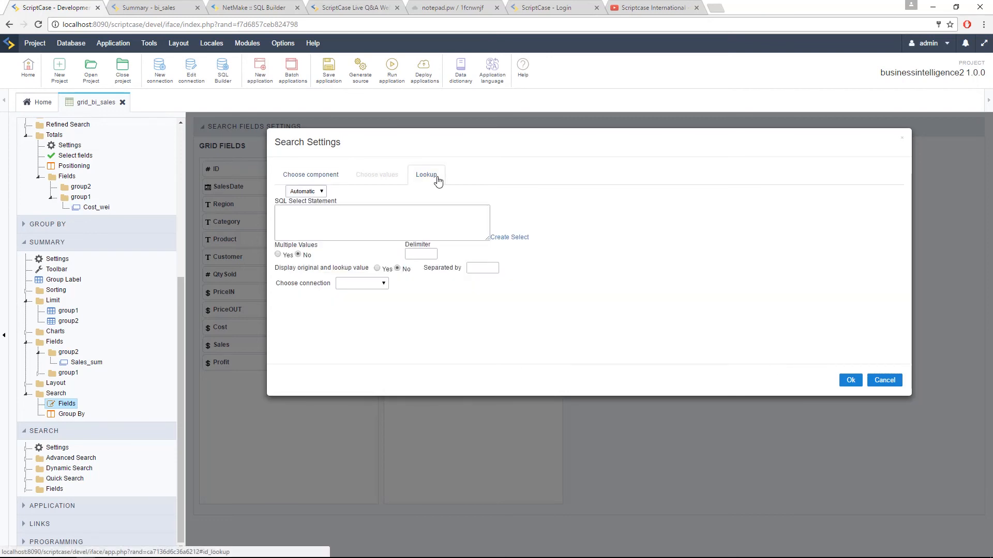
pyautogui.click(326, 175)
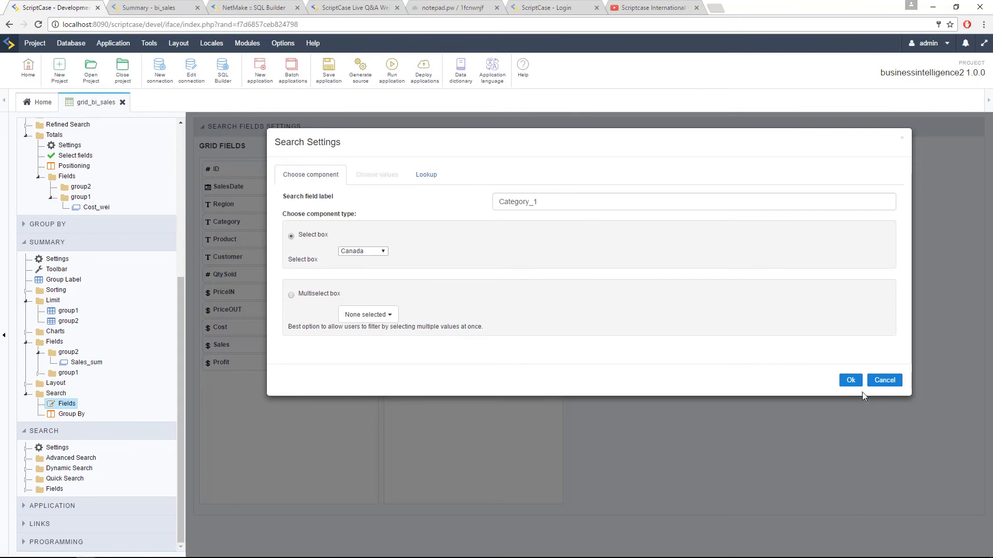
pyautogui.click(851, 381)
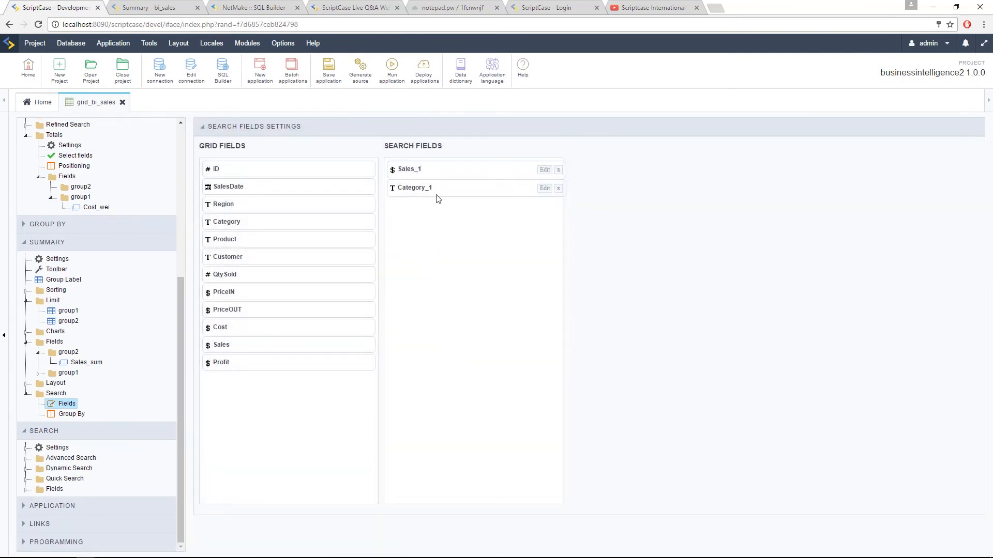
# - Run the application and filter the sales summary to the Dairy Products category
pyautogui.click(392, 69)
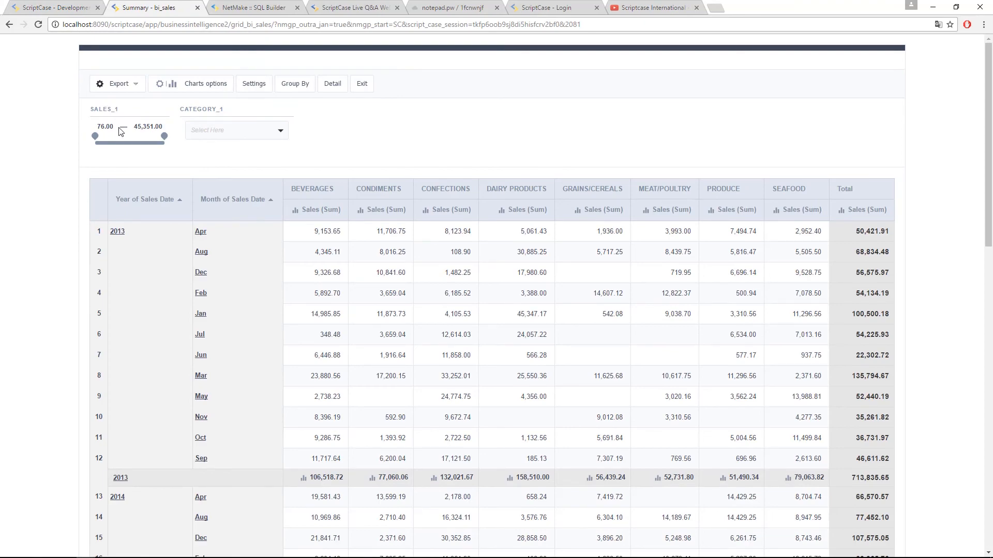
pyautogui.click(221, 129)
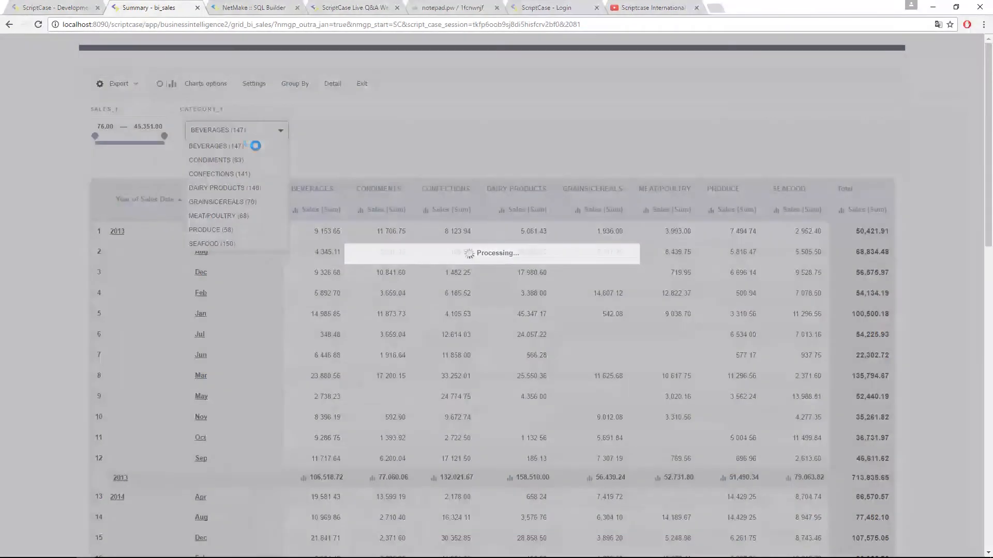
pyautogui.click(243, 188)
# - Filter the sales summary to the Condiments category and clear the category filter
pyautogui.click(448, 135)
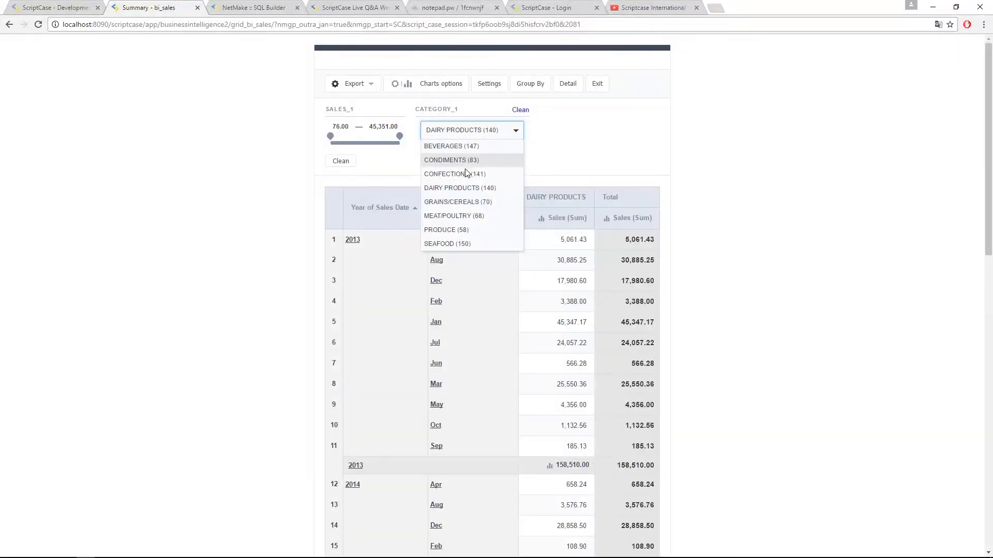
pyautogui.click(456, 160)
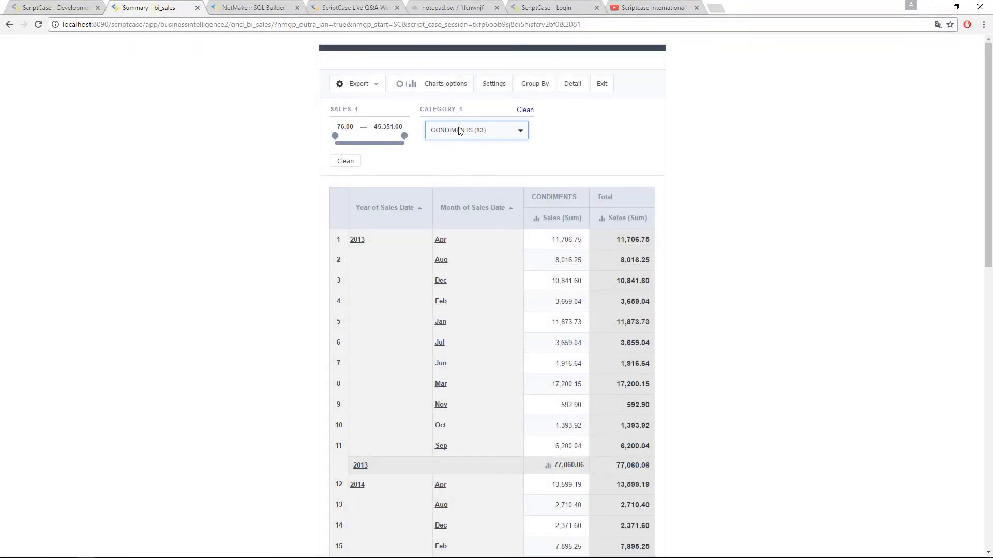
pyautogui.click(459, 131)
pyautogui.click(523, 111)
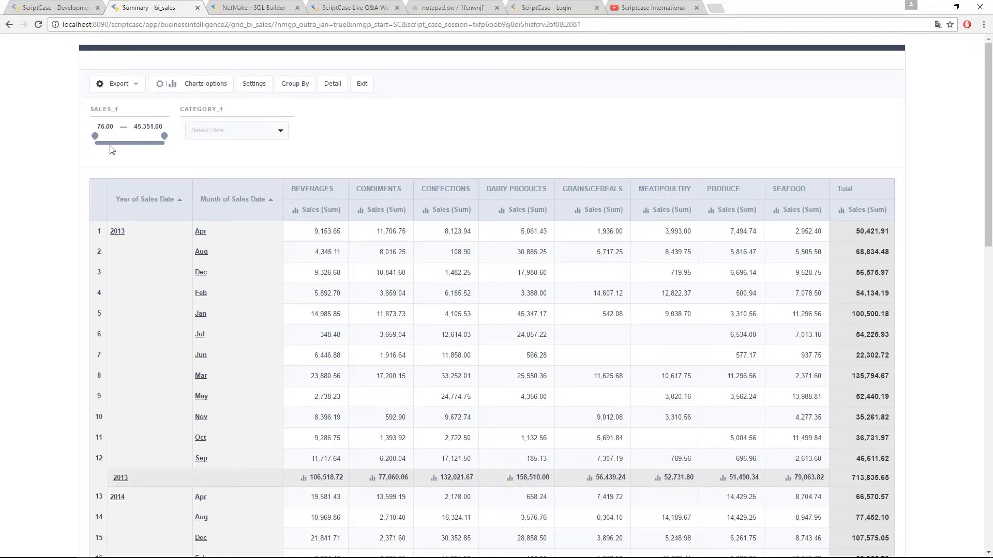
# - Test the Sales_1 slider by limiting sales to 6,401.00–40,171.00, and clear the filter
pyautogui.moveTo(95, 133); pyautogui.dragTo(106, 136)
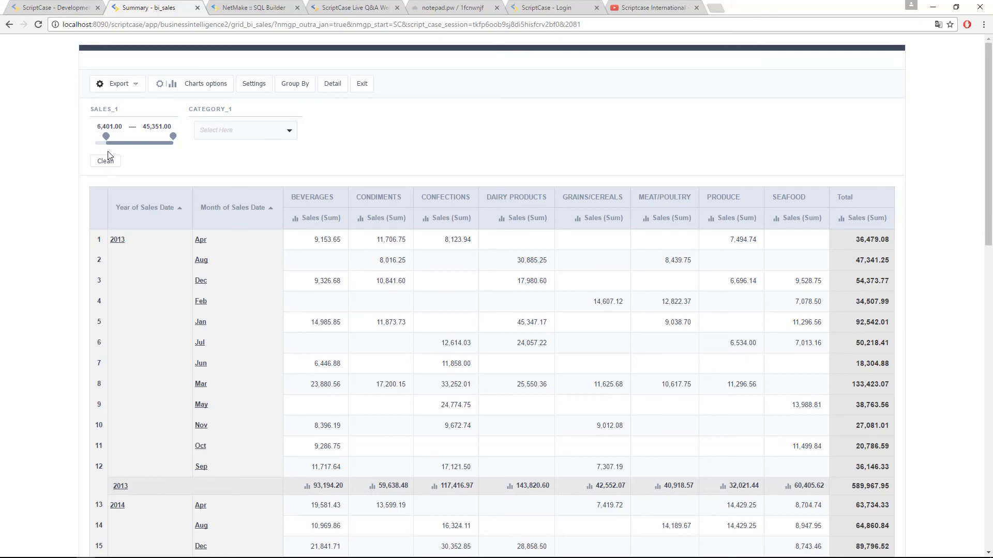
pyautogui.moveTo(167, 137); pyautogui.dragTo(164, 137)
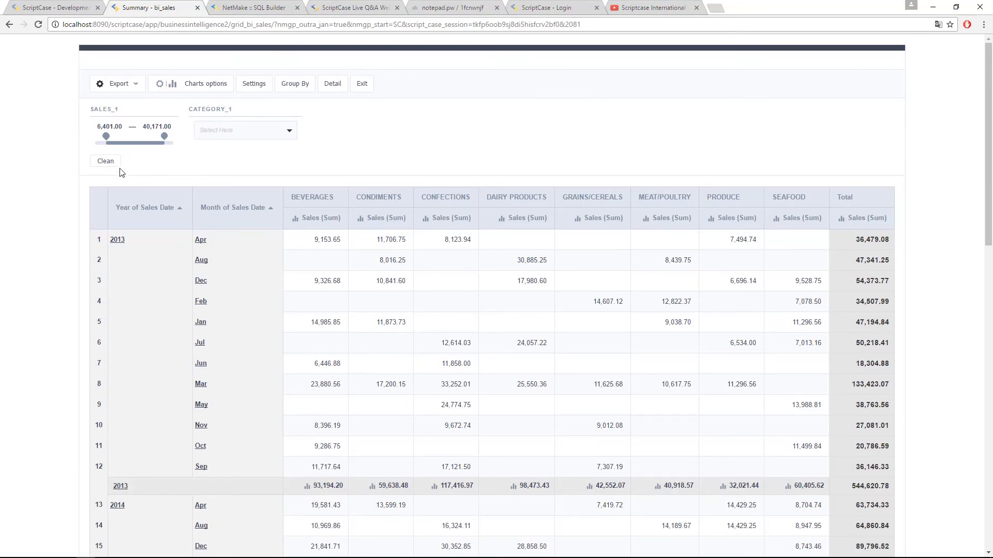
pyautogui.click(106, 162)
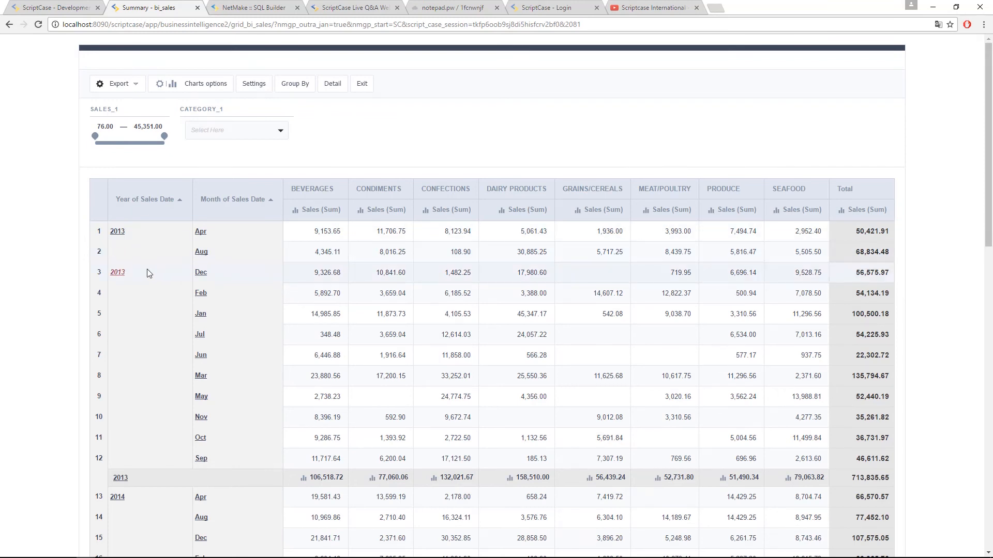
# - Return to the grid_bi_sales search fields settings and add a SalesDate search field below Category_1
pyautogui.click(81, 8)
pyautogui.moveTo(265, 187); pyautogui.dragTo(531, 208)
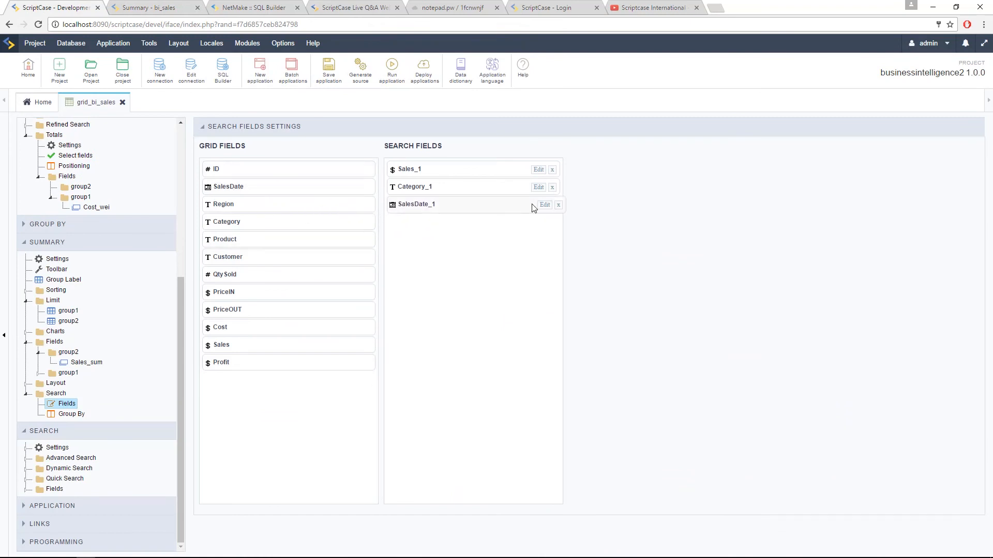
# - View the SalesDate_1 search field's component options, save the search fields and open the summary search's Group By settings
pyautogui.click(545, 204)
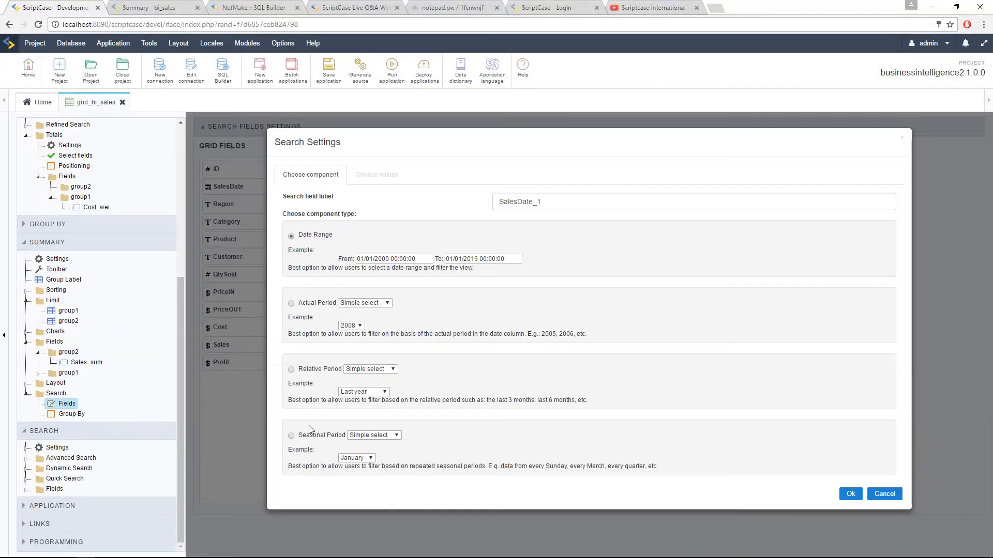
pyautogui.click(885, 493)
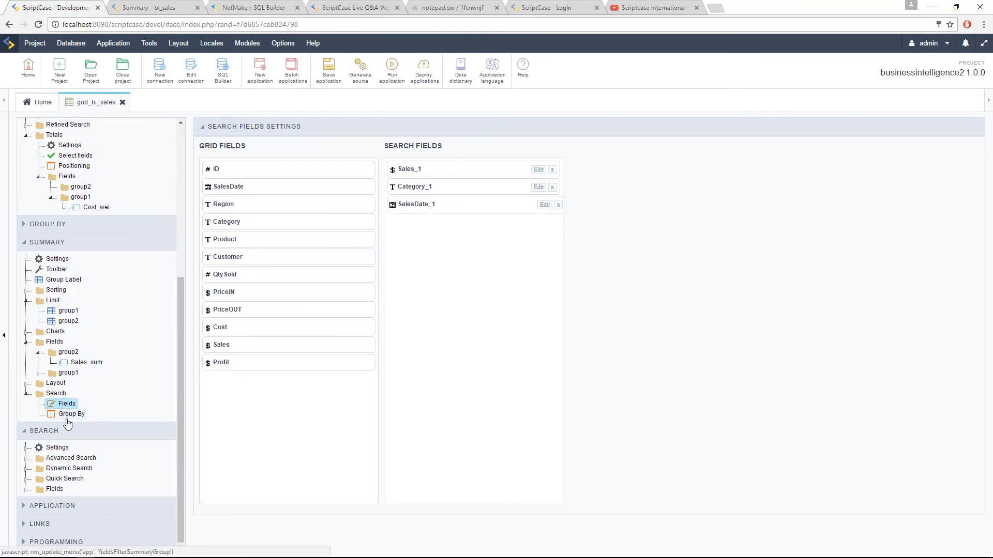
pyautogui.click(72, 417)
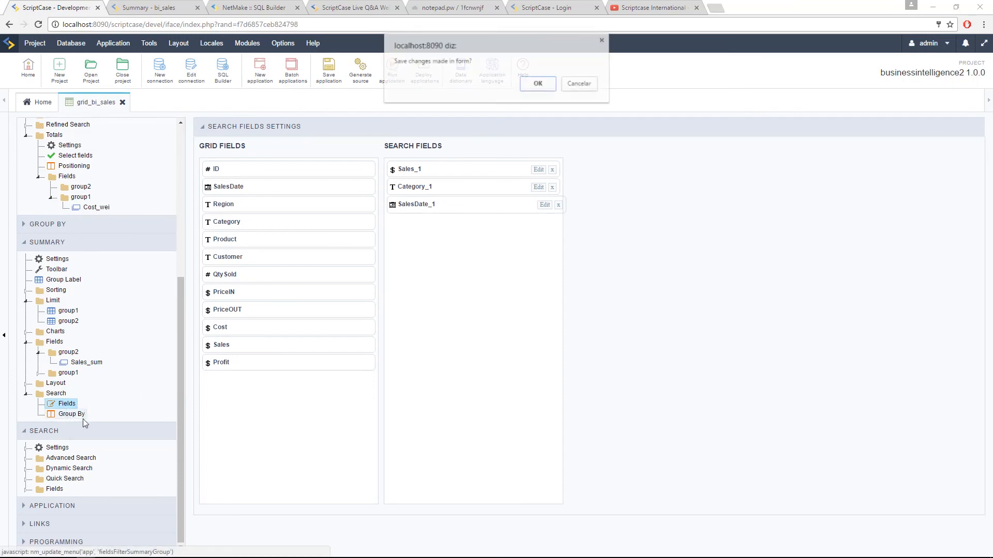
pyautogui.click(537, 84)
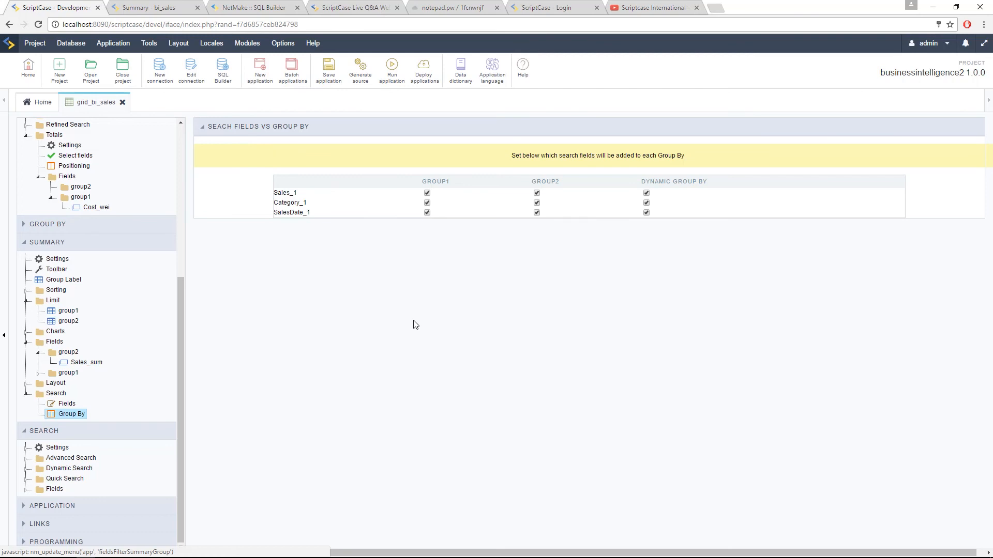
# - Switch to the running bi_sales summary and apply the static Group2 grouping by Customer to check its search fields
pyautogui.hotkey('ctrl', 'Tab')
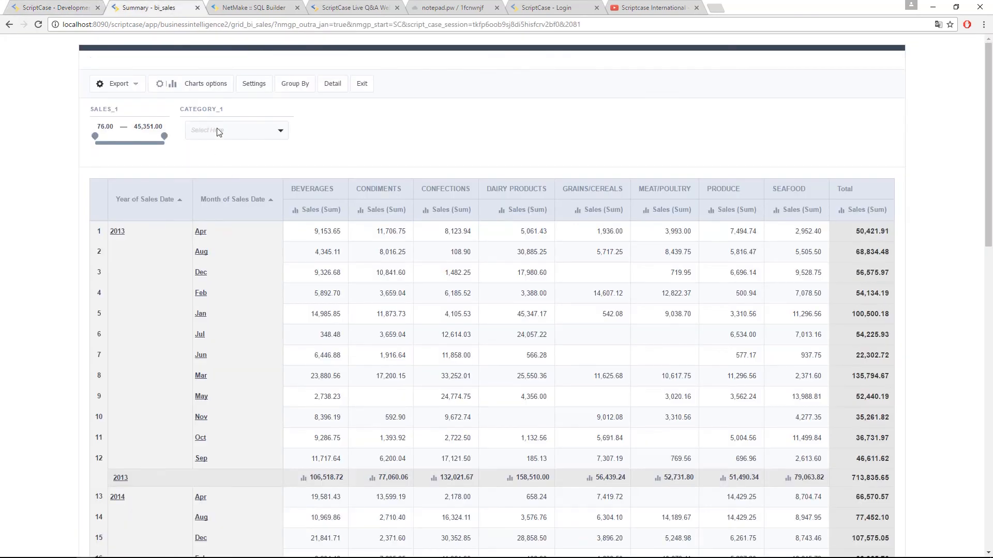
pyautogui.click(288, 91)
pyautogui.click(110, 187)
pyautogui.click(117, 215)
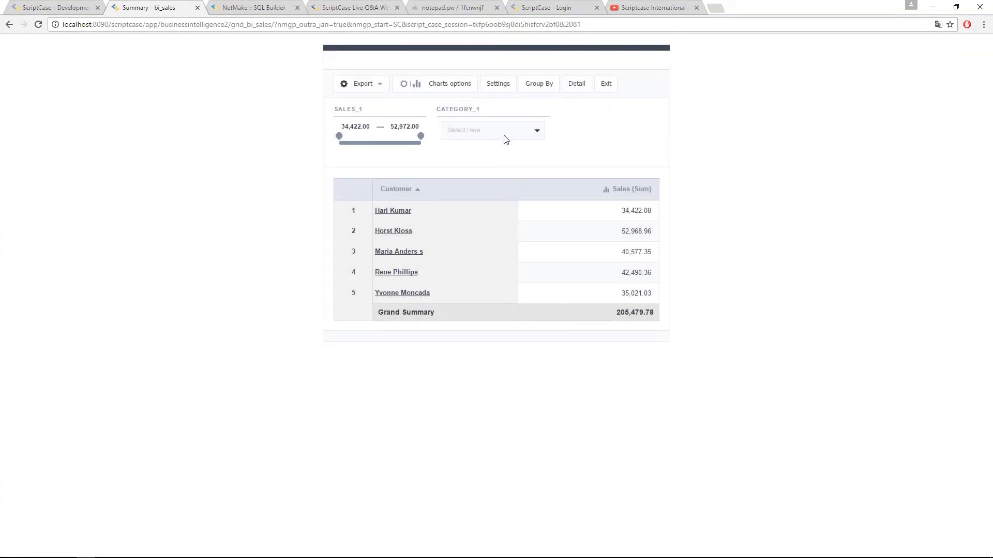
# - Assign only Category_1 to group1, only Sales_1 and SalesDate_1 to group2, and no search fields to the dynamic Group By, and run the application
pyautogui.click(46, 10)
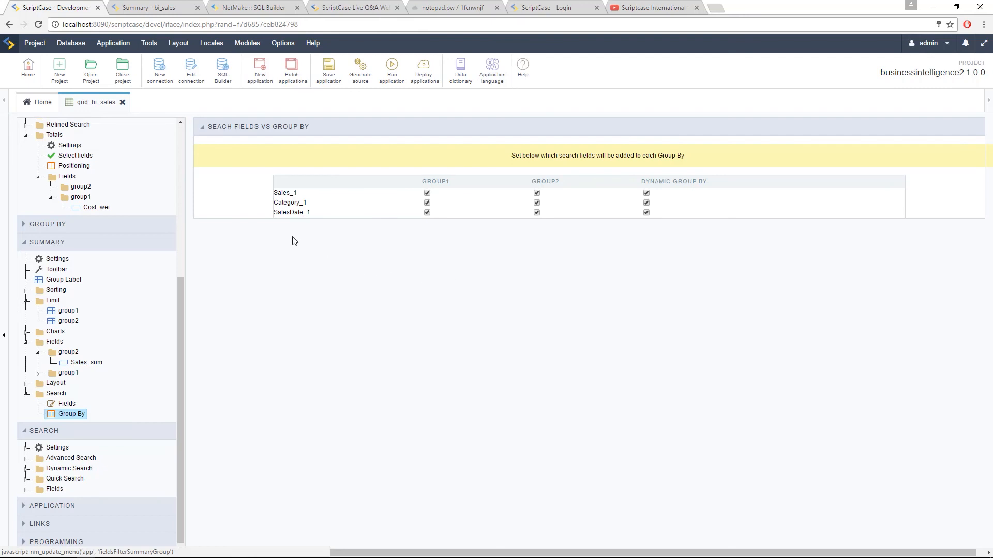
pyautogui.click(427, 193)
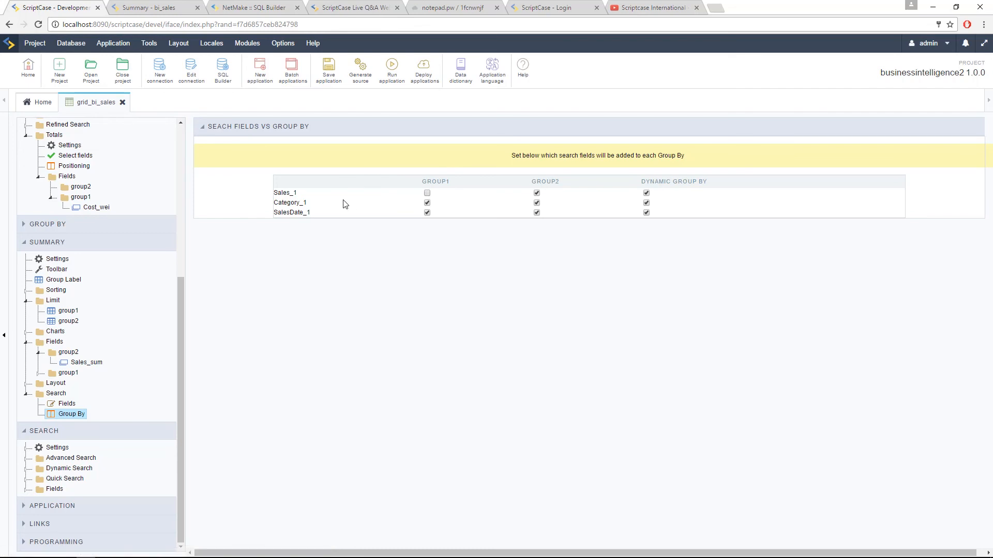
pyautogui.click(427, 212)
pyautogui.click(536, 203)
pyautogui.click(647, 194)
pyautogui.click(646, 203)
pyautogui.click(390, 78)
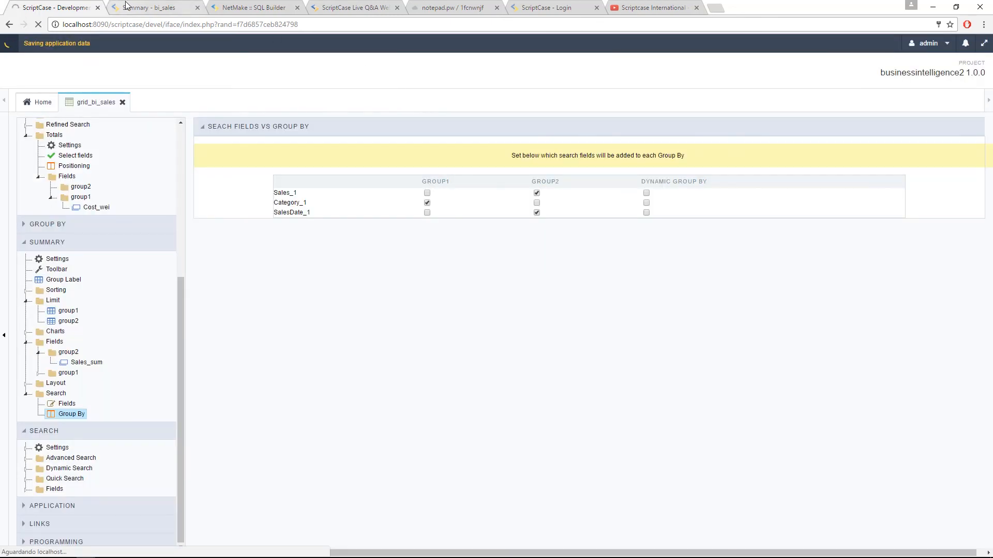
# - In the running summary, choose BEVERAGES in the Category_1 filter and apply the static Group2 grouping to check its search fields
pyautogui.click(140, 10)
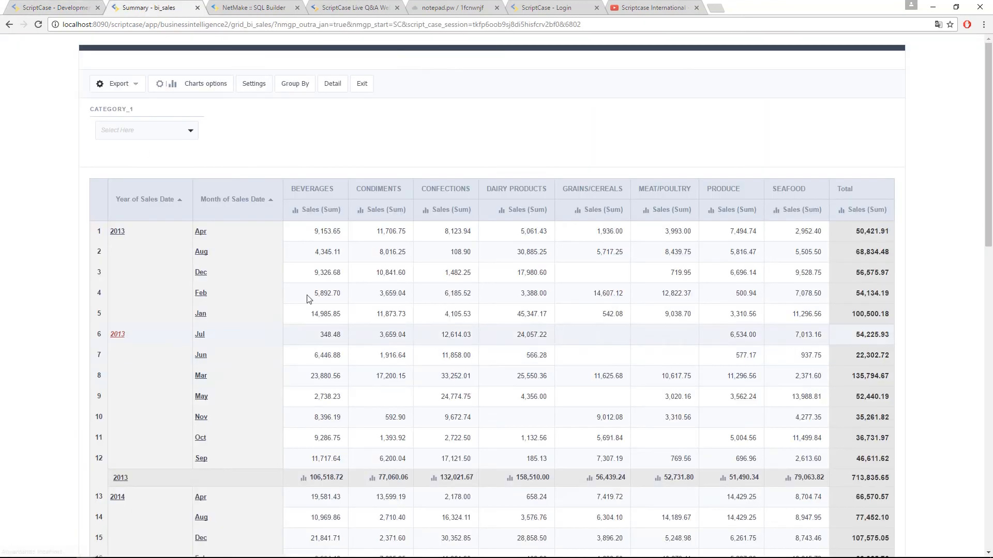
pyautogui.moveTo(88, 110); pyautogui.dragTo(137, 110)
pyautogui.click(178, 133)
pyautogui.click(266, 137)
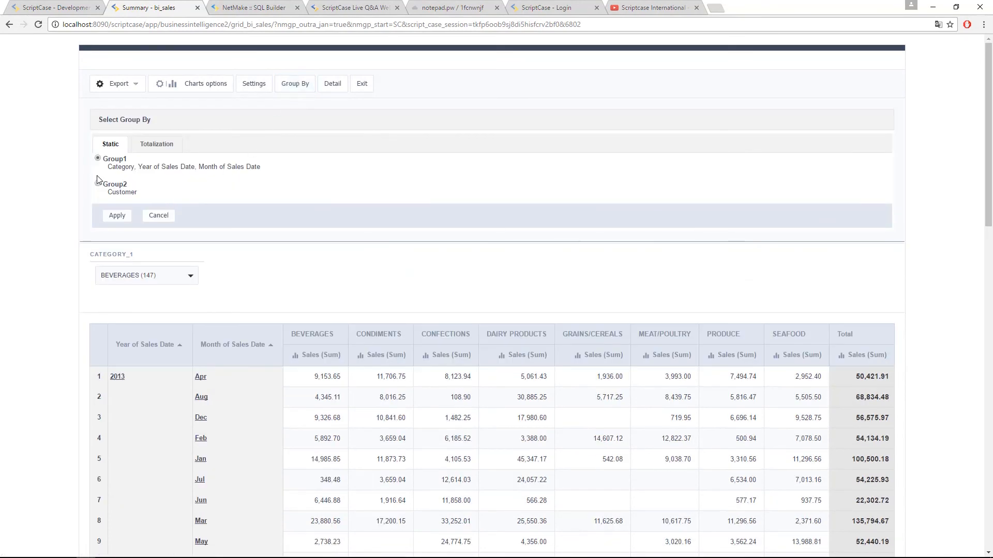
pyautogui.click(116, 215)
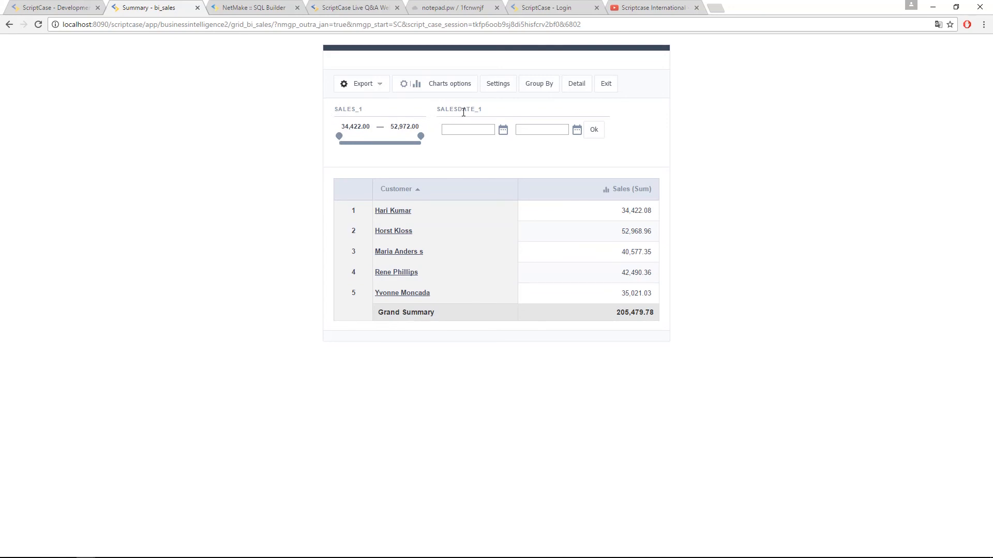
# - Enable the Search module of grid_bi_sales, make Search the initial module and show its settings
pyautogui.click(65, 6)
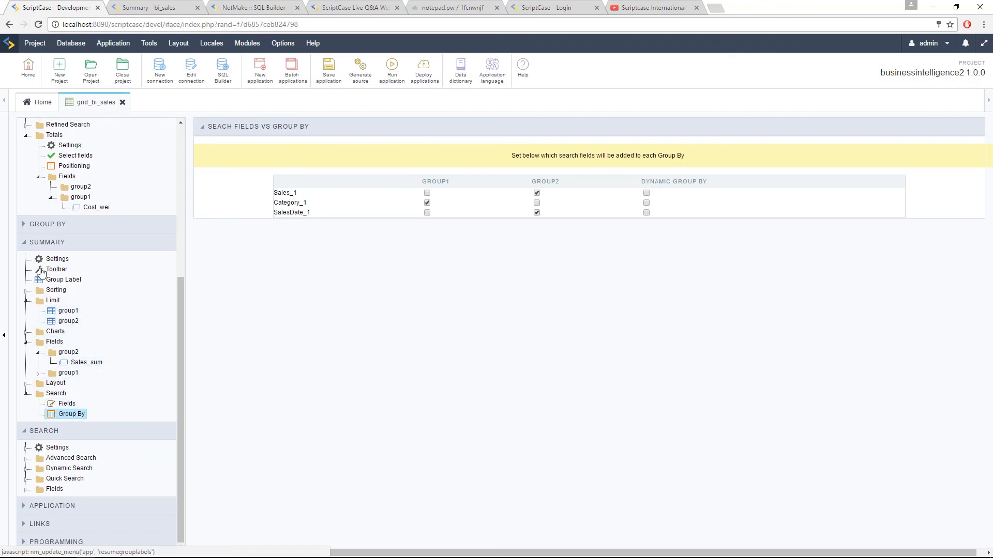
pyautogui.scroll(1, 83, 332)
pyautogui.scroll(-1, 83, 333)
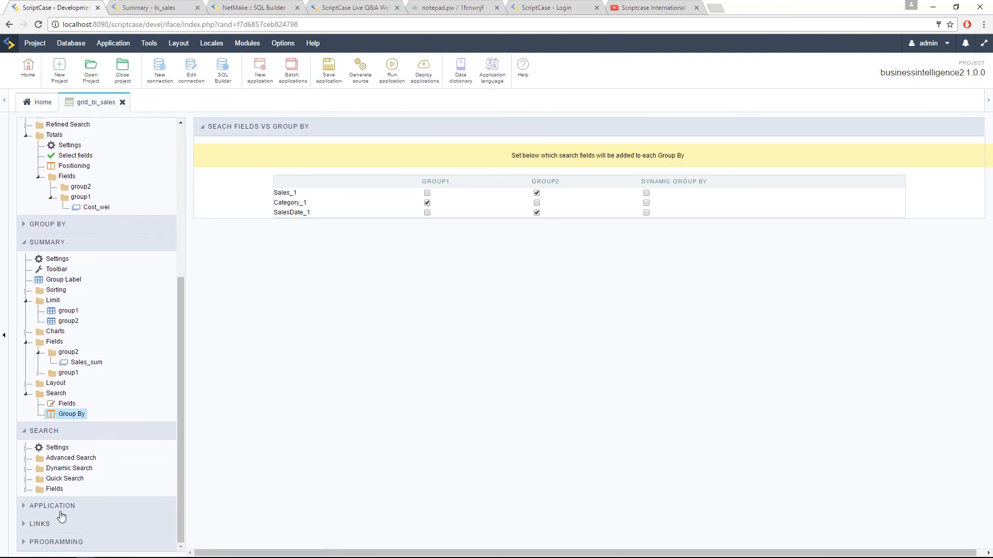
pyautogui.scroll(5, 105, 465)
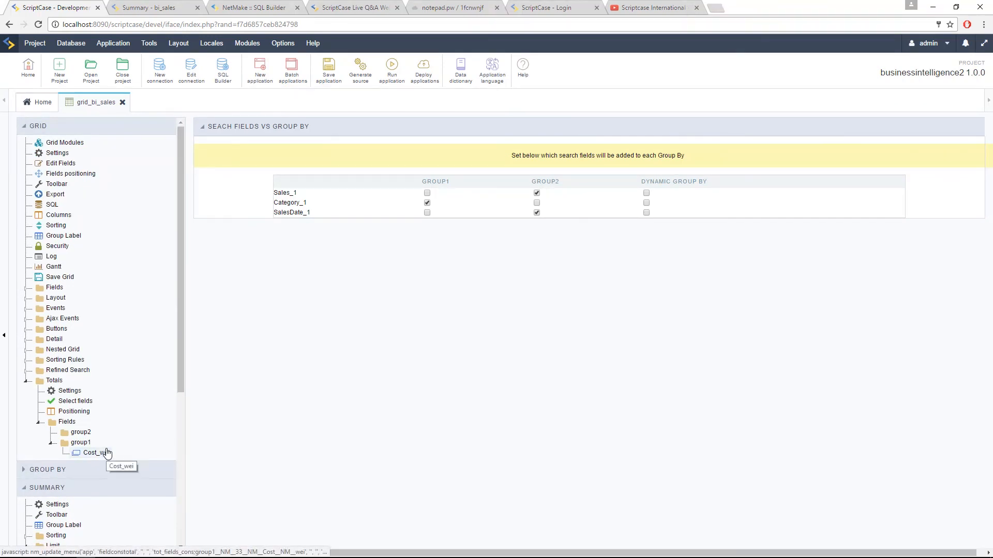
pyautogui.click(66, 143)
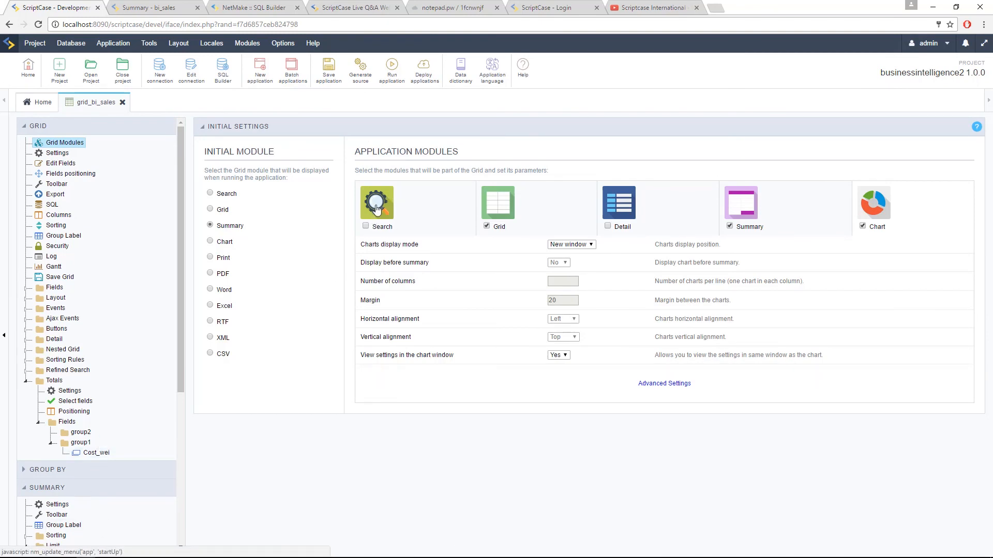
pyautogui.click(39, 126)
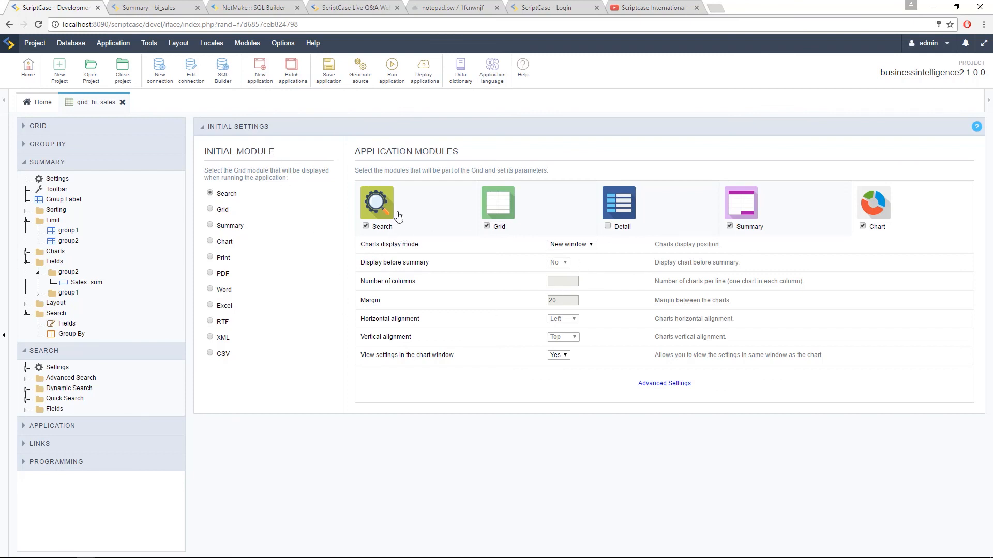
pyautogui.click(398, 217)
# - Look through the Search module's Filter module options, keep Summary, and run the application
pyautogui.moveTo(365, 244); pyautogui.dragTo(391, 246)
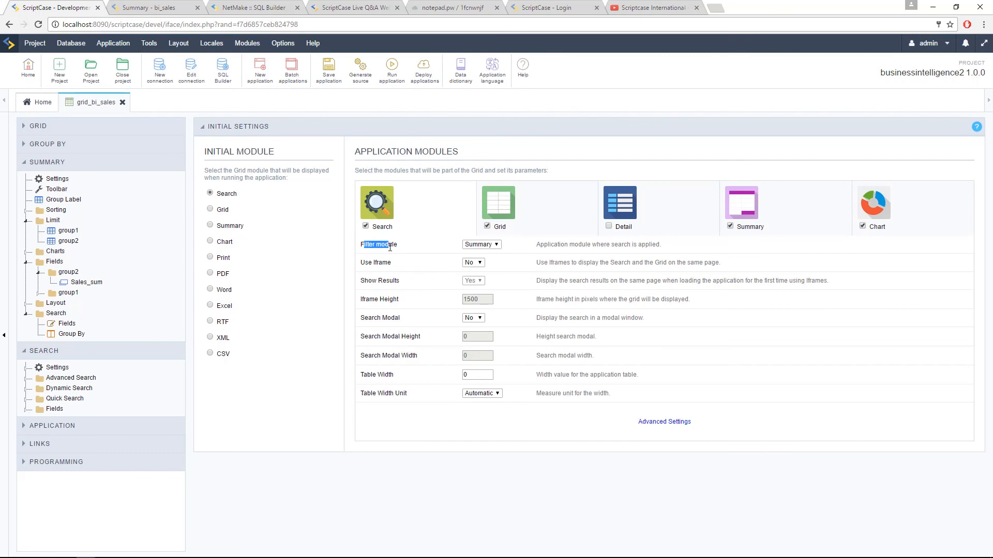
pyautogui.click(443, 251)
pyautogui.moveTo(365, 245); pyautogui.dragTo(389, 247)
pyautogui.click(478, 244)
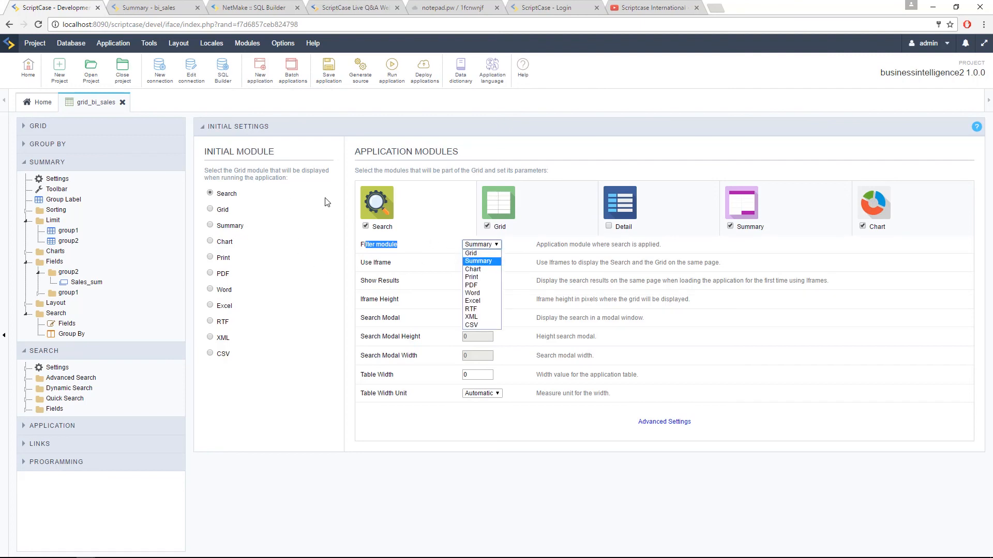
pyautogui.click(441, 215)
pyautogui.click(399, 92)
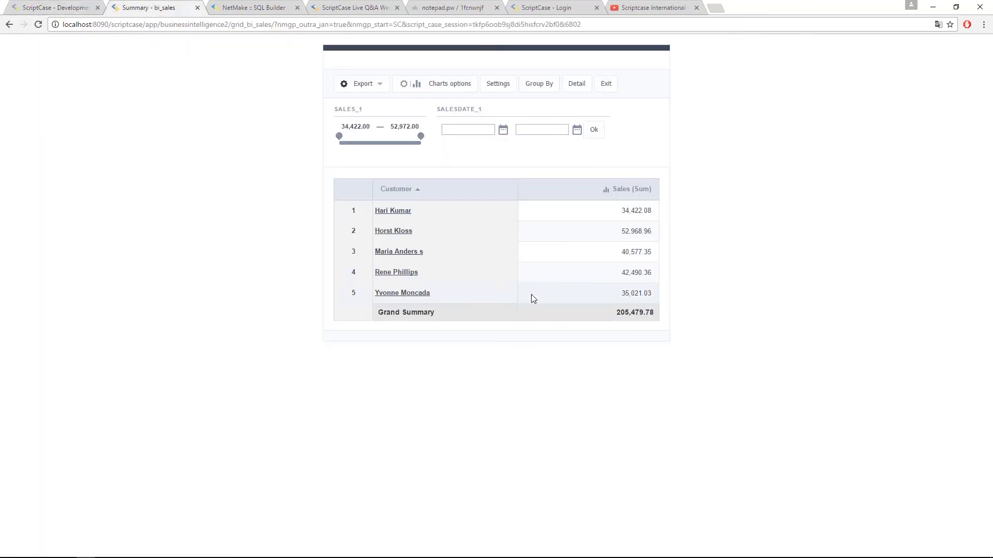
# - Run an advanced search in the running application for the category SEAFOOD
pyautogui.click(41, 6)
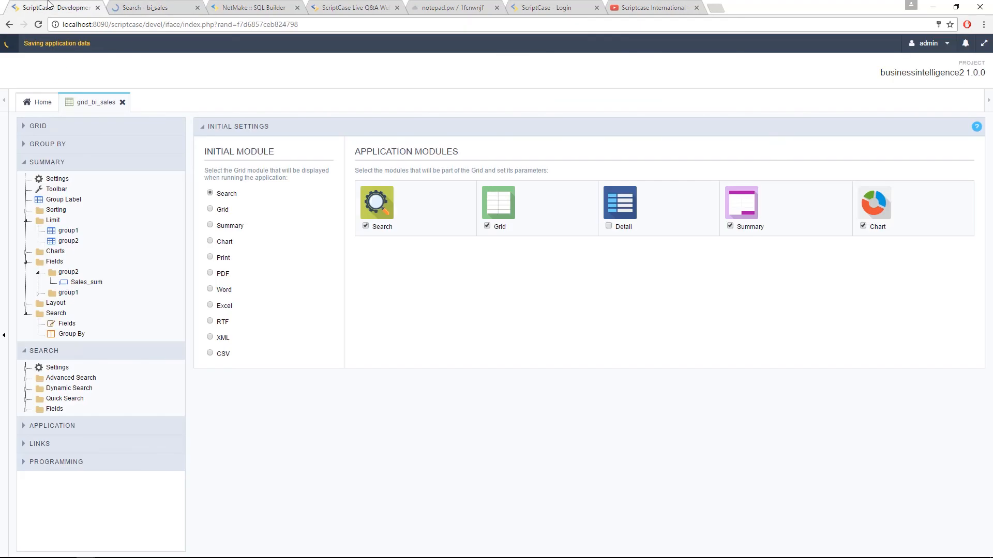
pyautogui.click(144, 5)
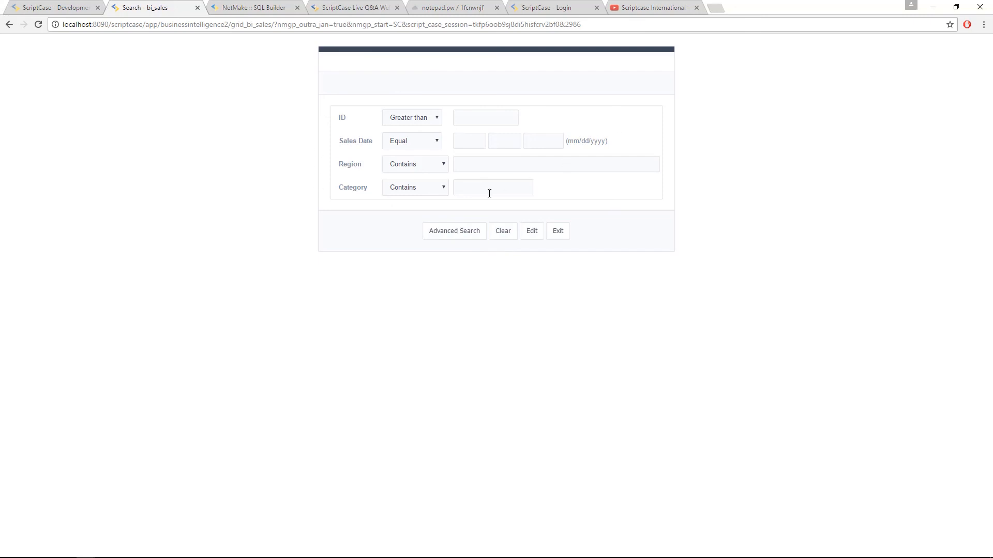
pyautogui.click(508, 190)
pyautogui.write('d')
pyautogui.click(505, 203)
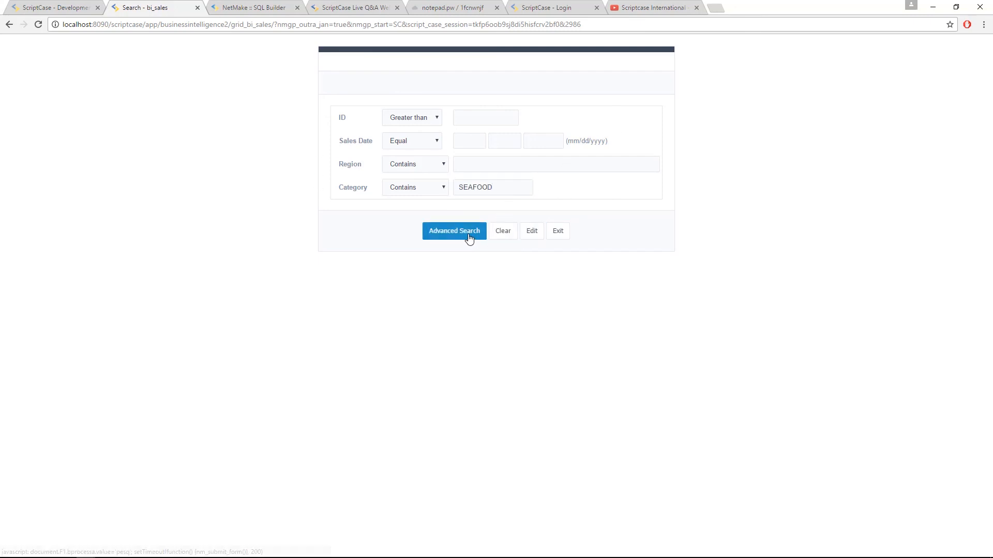
pyautogui.click(469, 237)
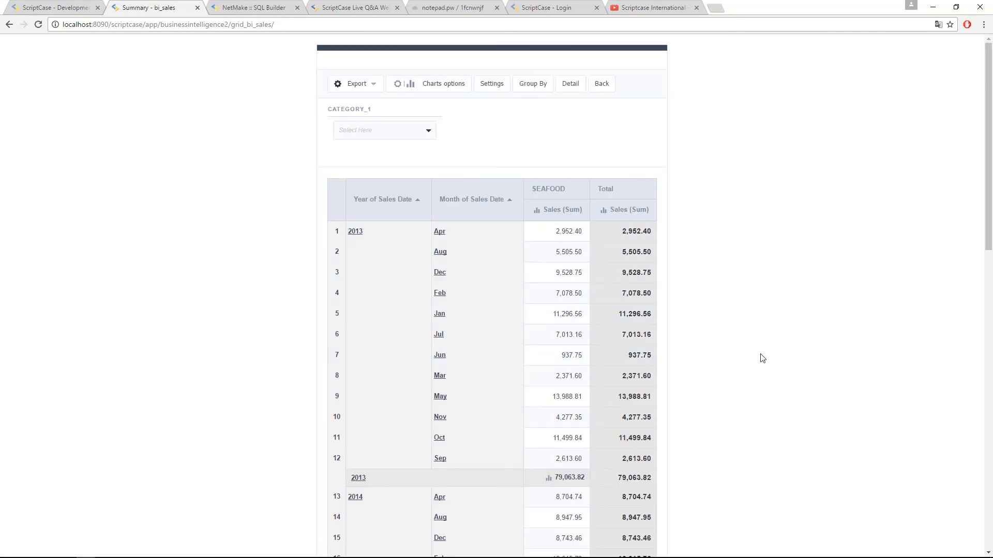
# - Set the Search module's Use Iframe to Yes and Show Results to No, and run the application
pyautogui.click(57, 8)
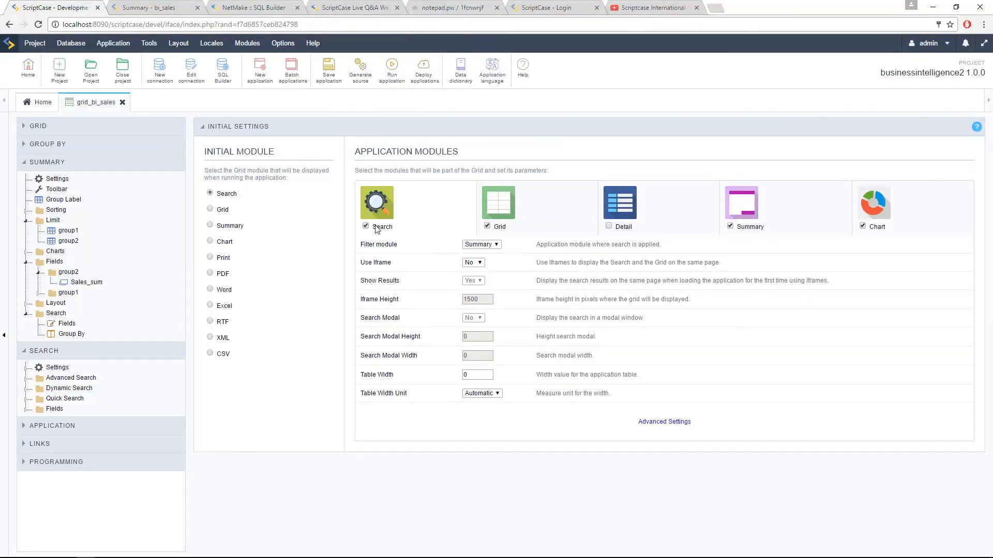
pyautogui.click(471, 263)
pyautogui.click(470, 271)
pyautogui.click(474, 281)
pyautogui.click(470, 297)
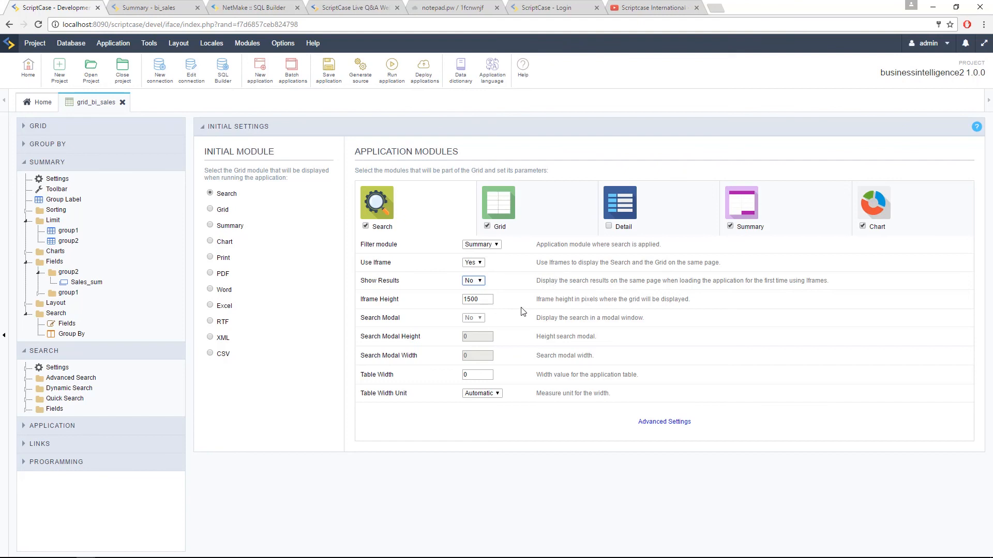
pyautogui.click(386, 79)
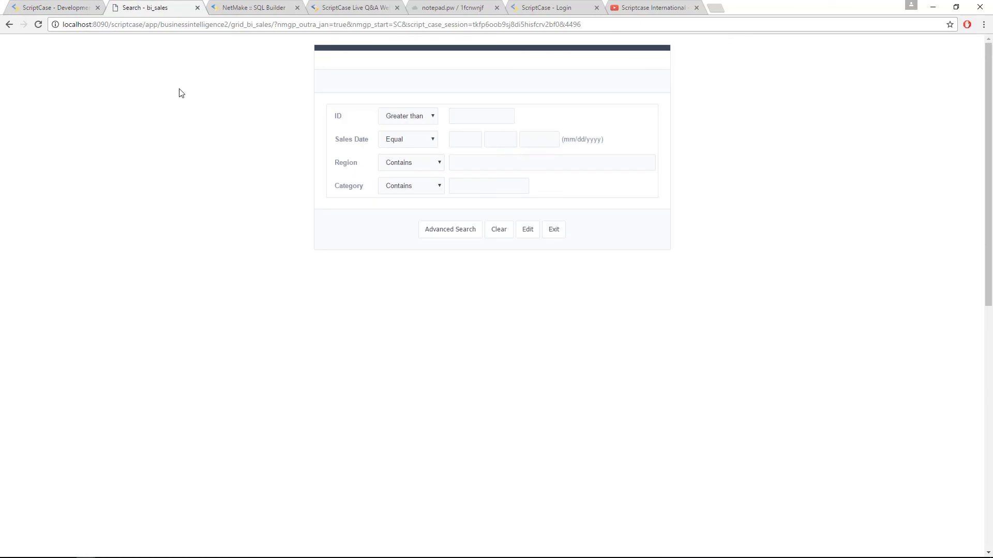
# - Search the Category field for SEAFOOD on the iframe search page and look through the summary below the form
pyautogui.click(428, 189)
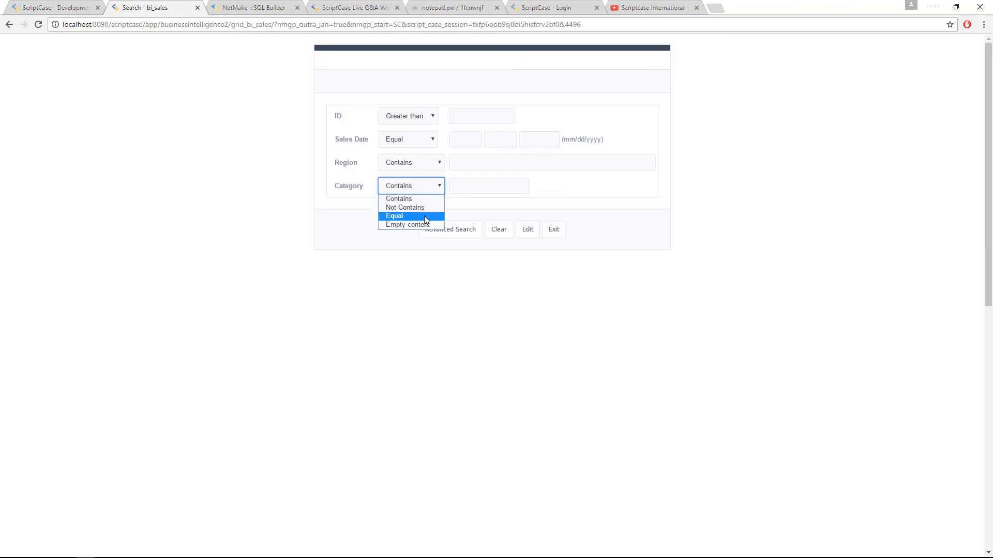
pyautogui.click(462, 192)
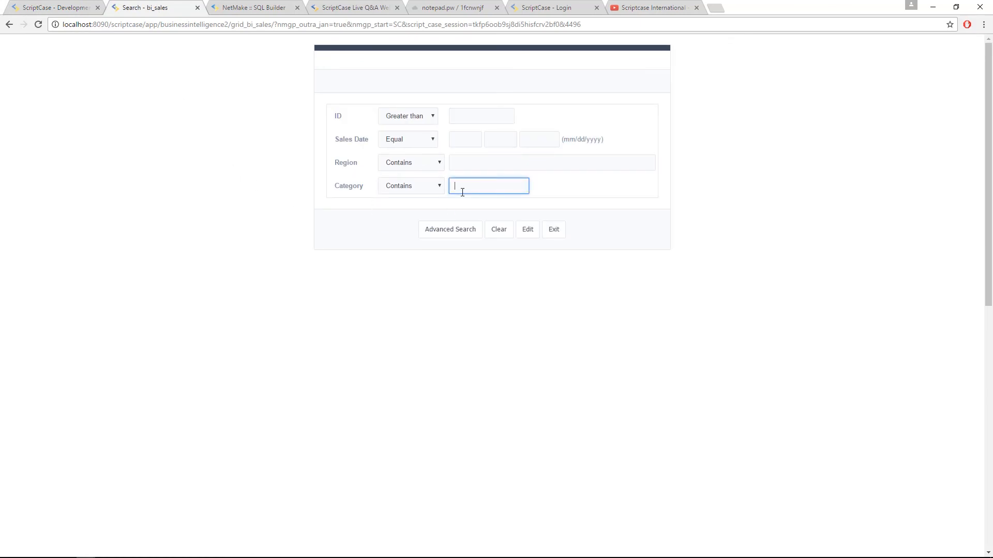
pyautogui.write('s')
pyautogui.click(468, 211)
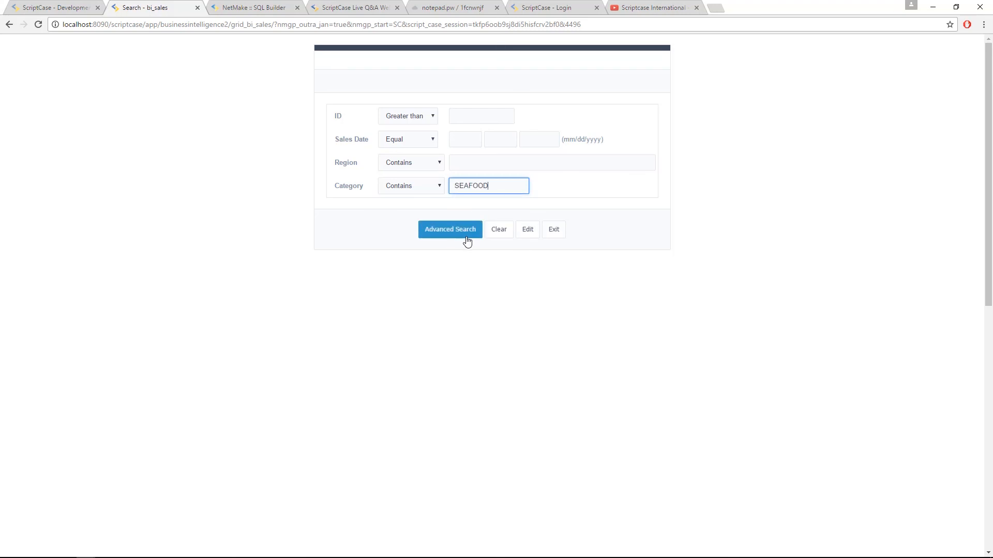
pyautogui.click(461, 239)
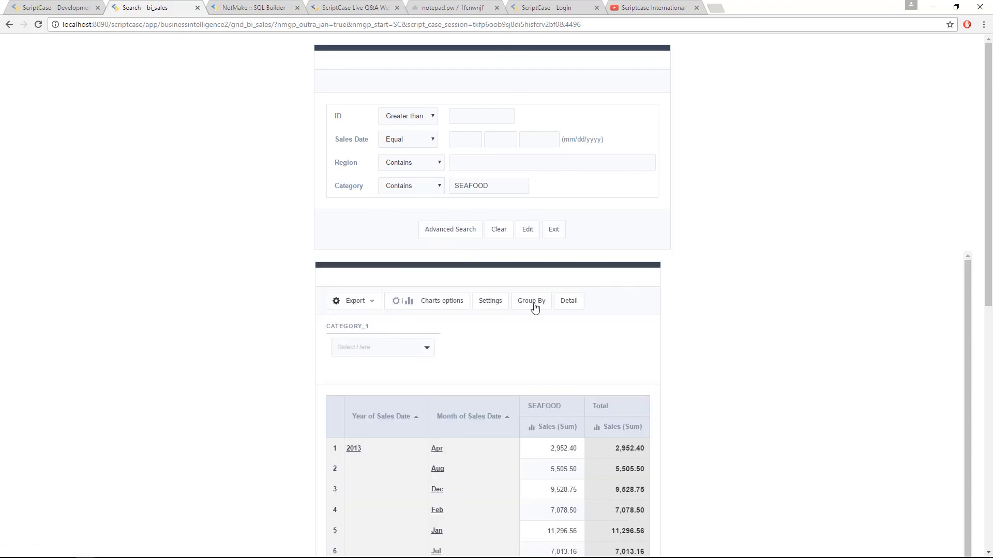
pyautogui.scroll(-4, 517, 351)
pyautogui.scroll(-3, 569, 352)
pyautogui.scroll(8, 579, 344)
pyautogui.scroll(-8, 637, 341)
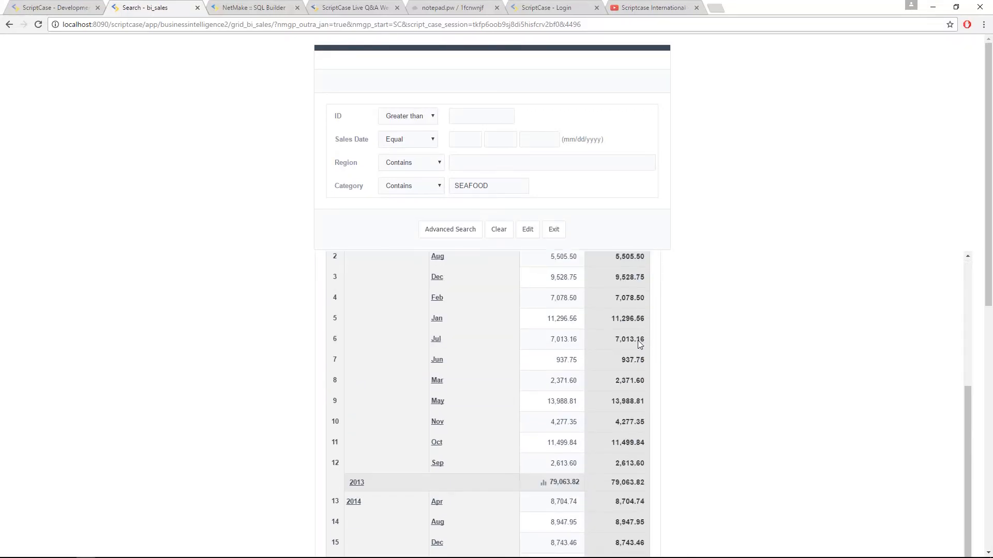
pyautogui.scroll(-5, 723, 352)
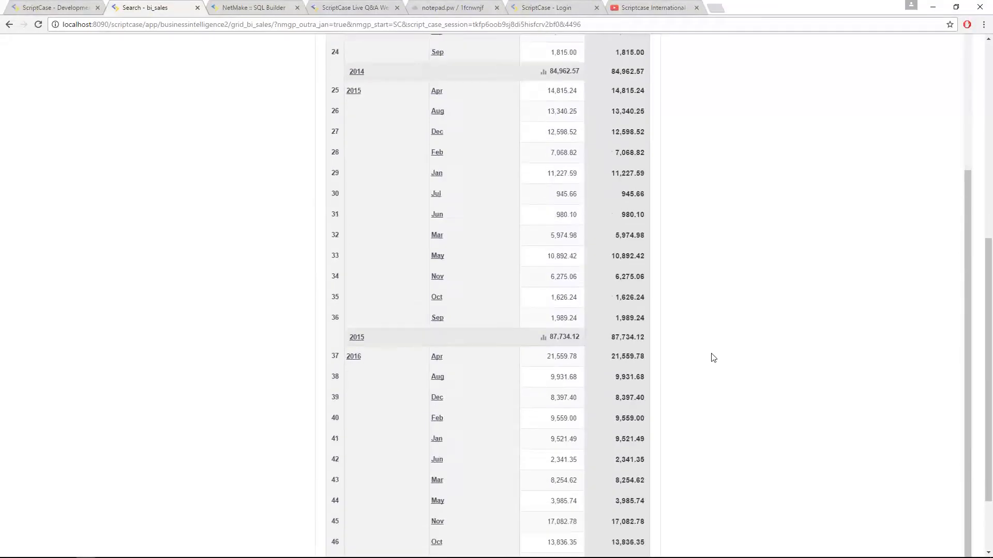
pyautogui.scroll(12, 672, 346)
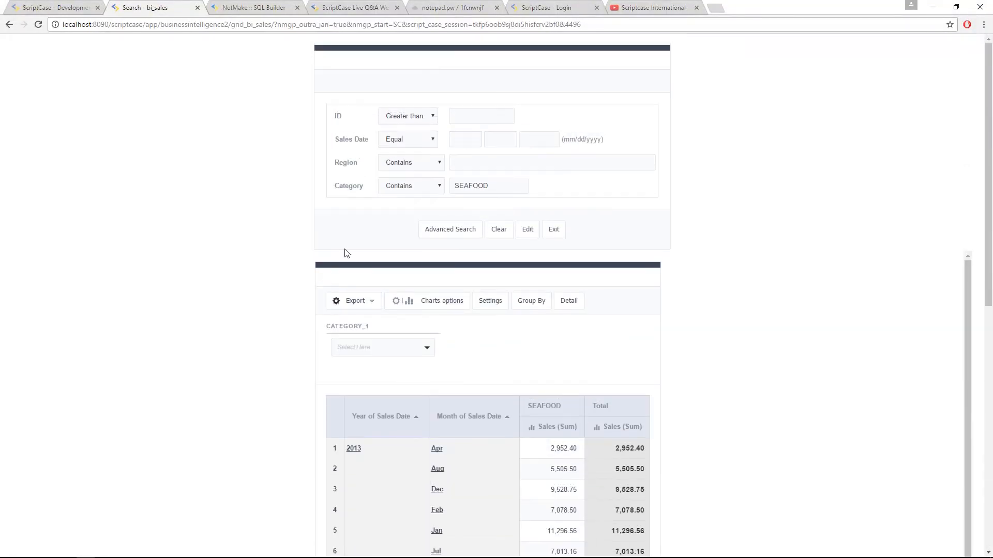
# - Review the Search module's Filter module options against the running search page and switch to the Notepad page
pyautogui.click(58, 6)
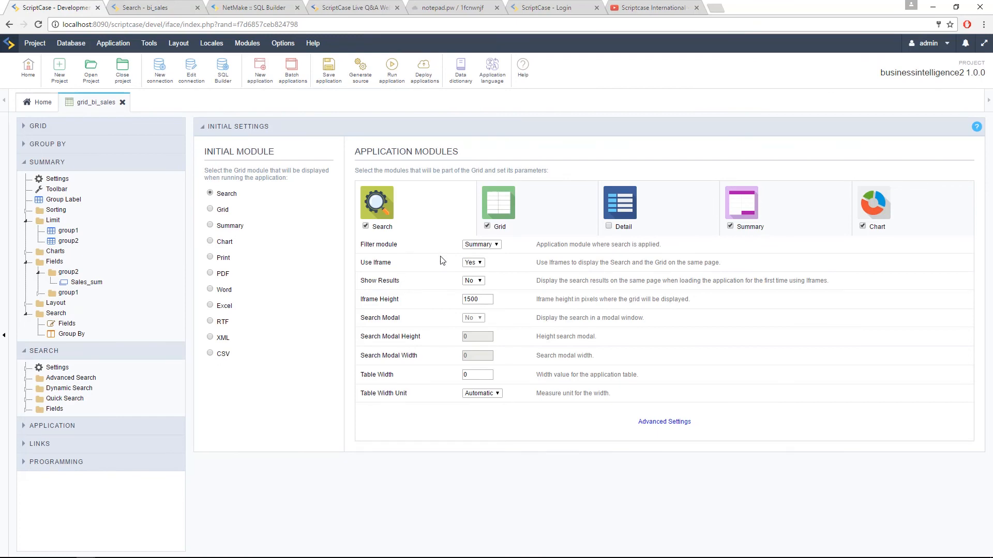
pyautogui.click(497, 245)
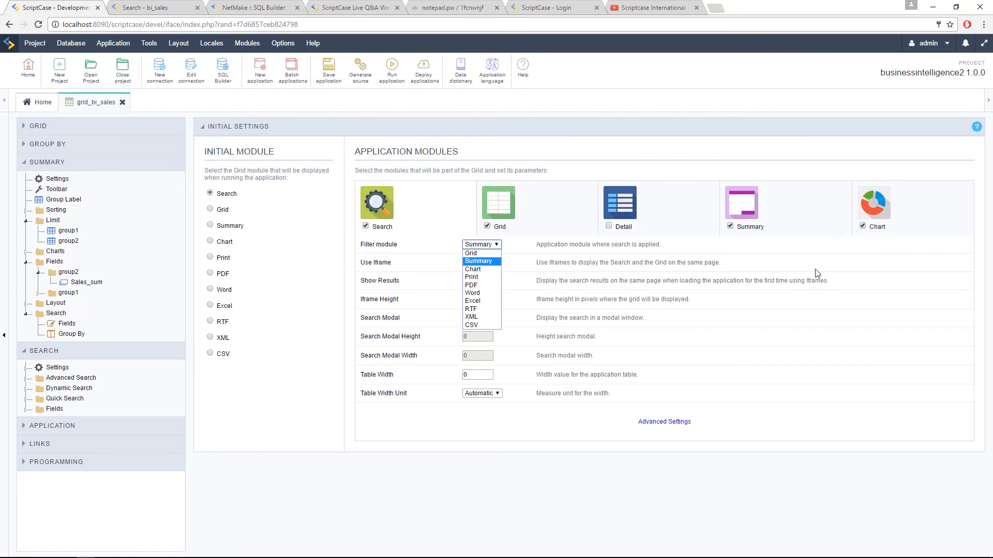
pyautogui.click(162, 5)
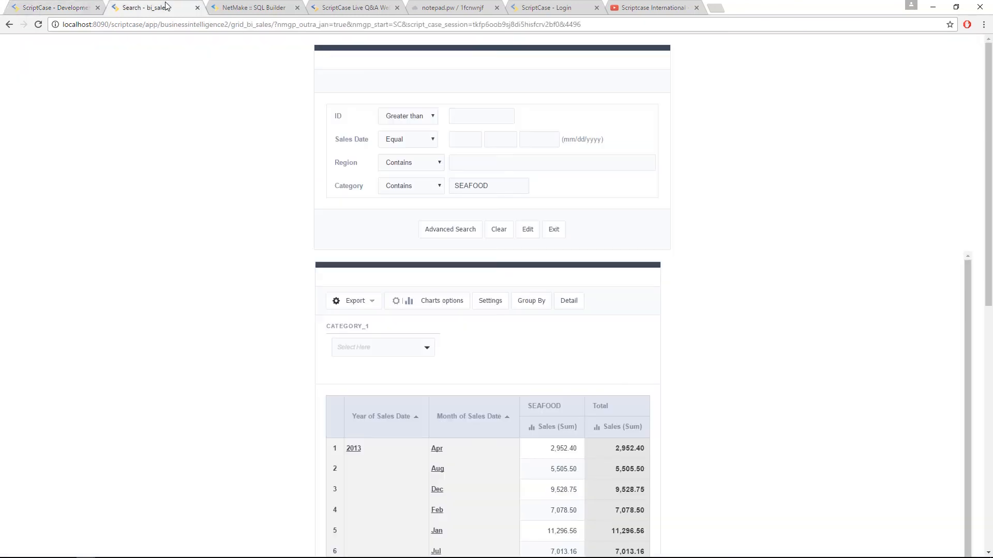
pyautogui.click(54, 8)
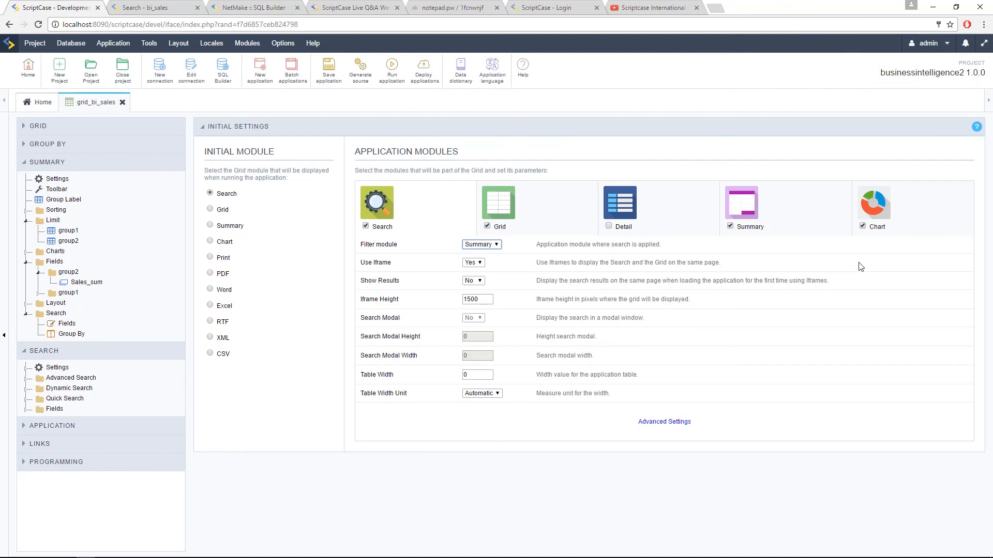
pyautogui.click(453, 8)
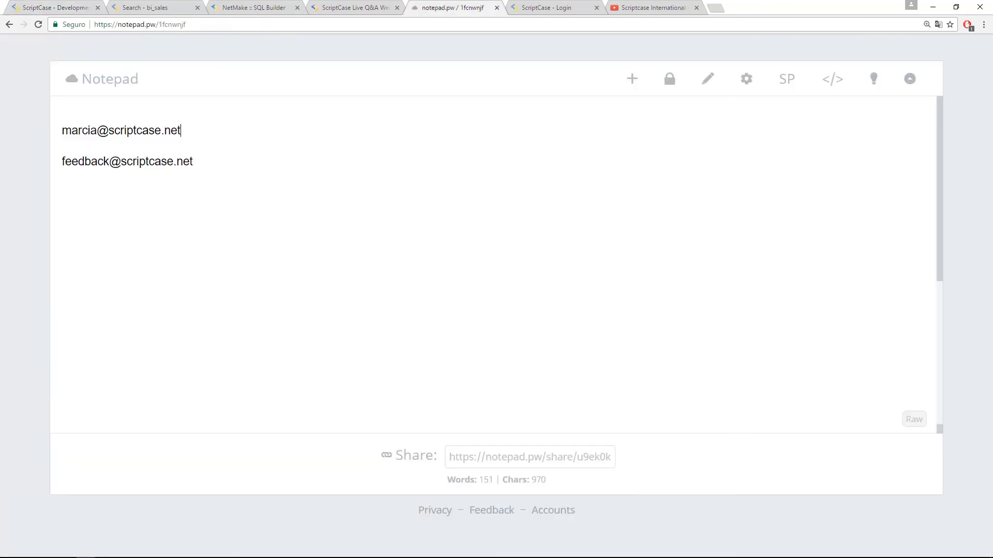